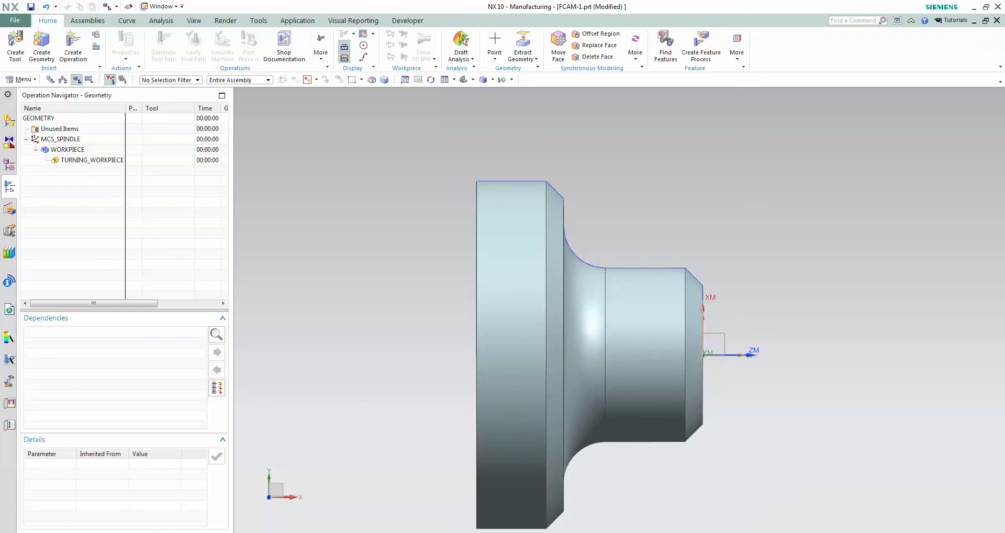
Step: Review the shaft drawing on the lathe presentation slide, then fit the whole shaft in NX
key(alt+Tab)
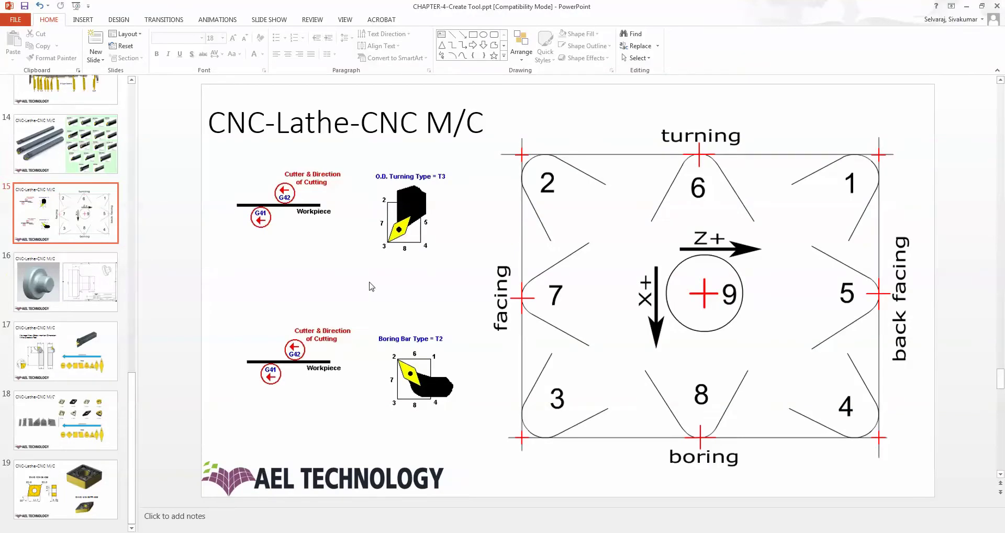
click(87, 261)
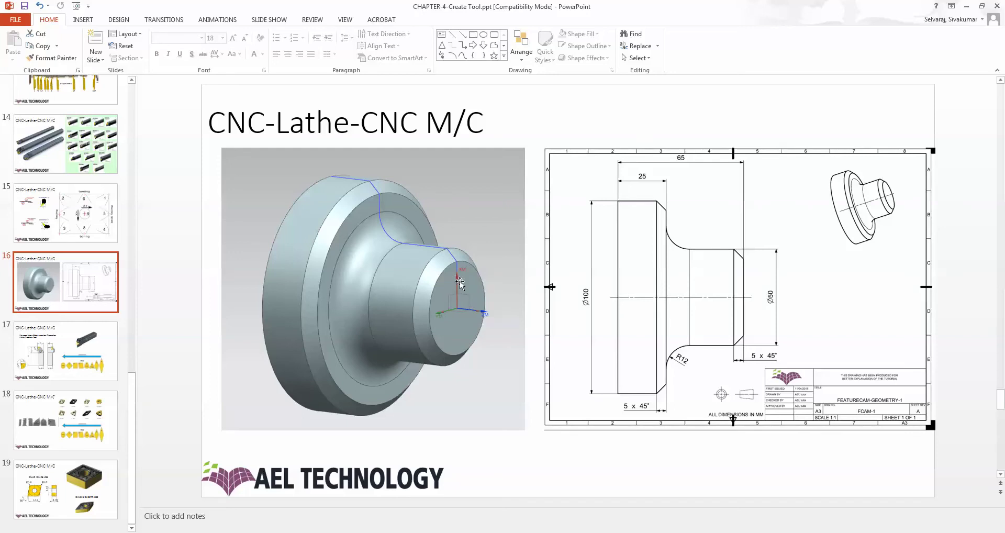
click(967, 6)
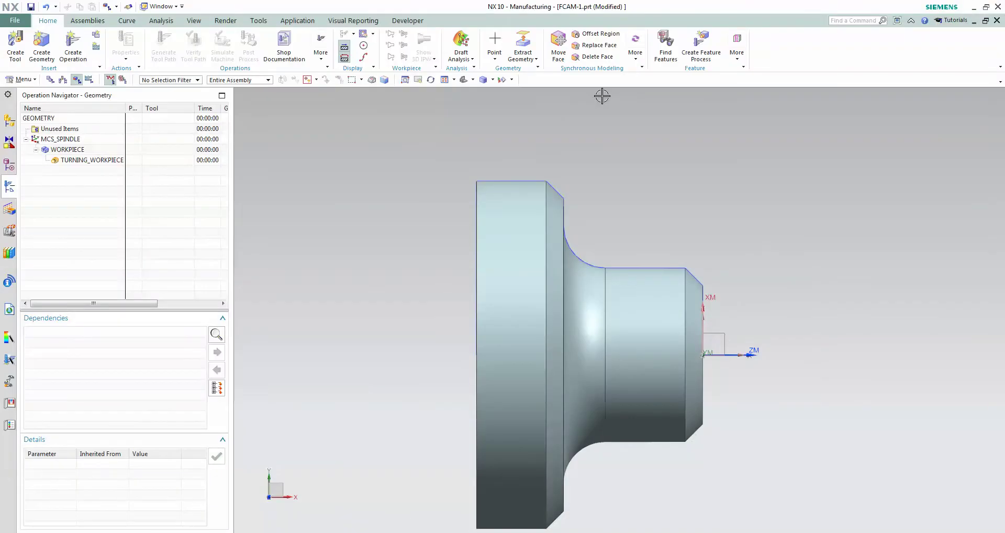
right_click(566, 156)
click(590, 179)
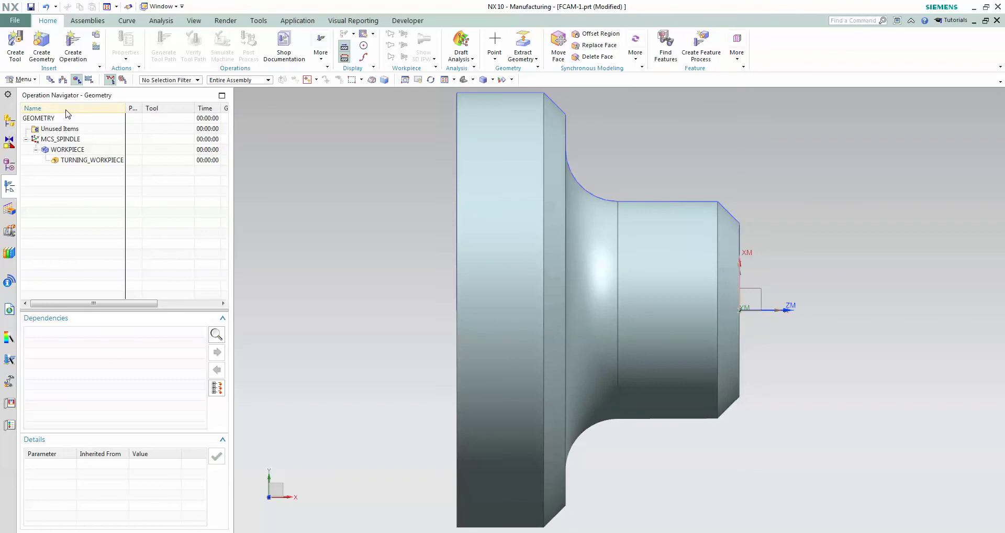
Step: Restart the Manufacturing application and show the Operation Navigator in Geometry View
click(16, 21)
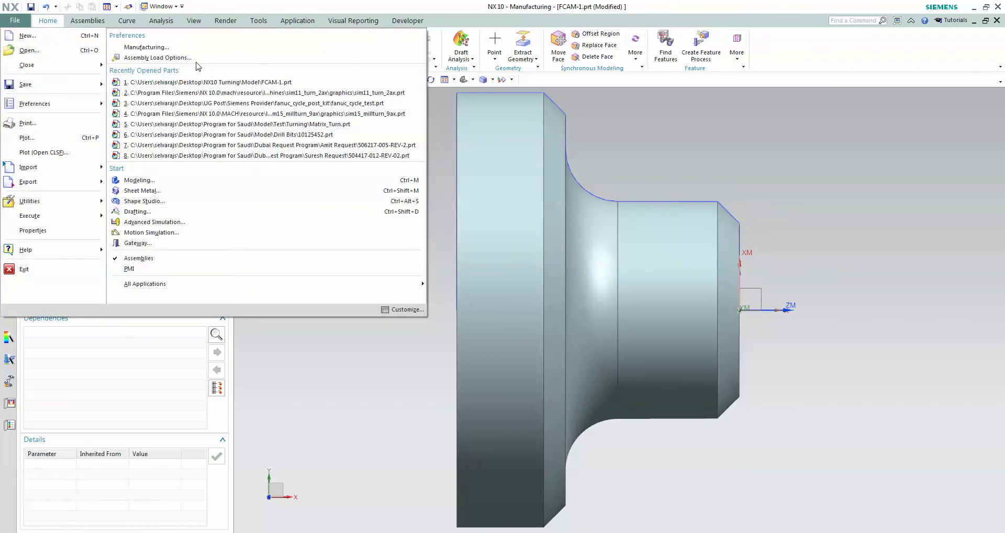
click(154, 48)
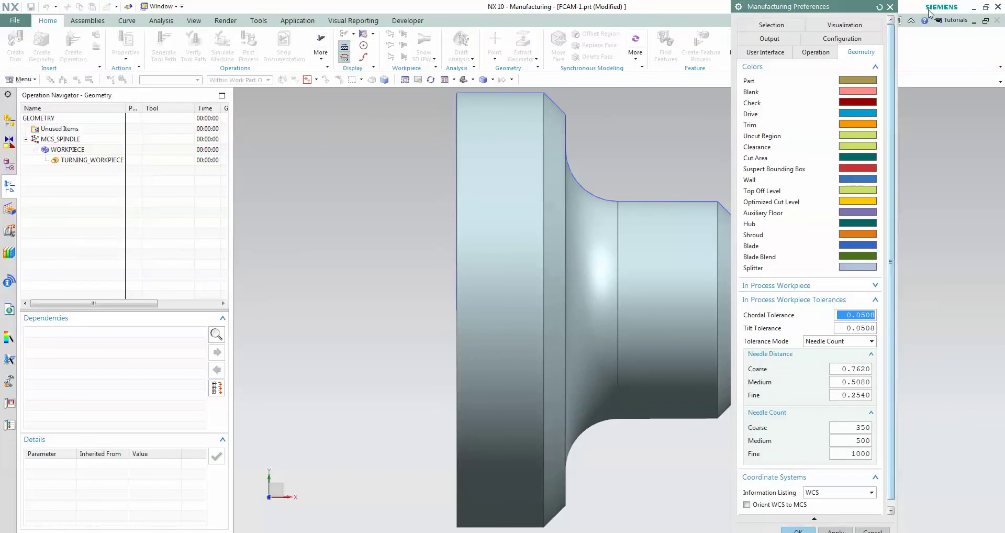
click(882, 7)
click(14, 22)
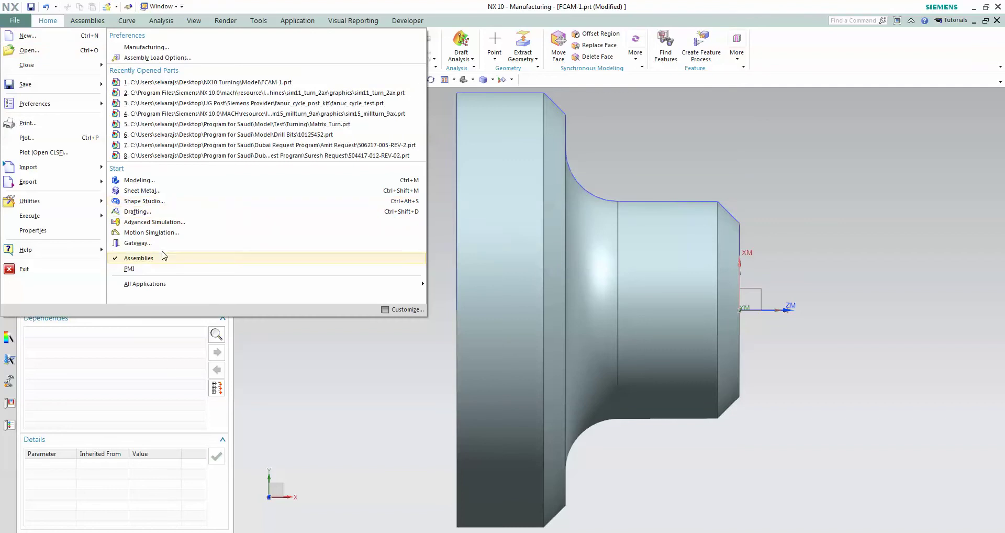
mouse_move(144, 284)
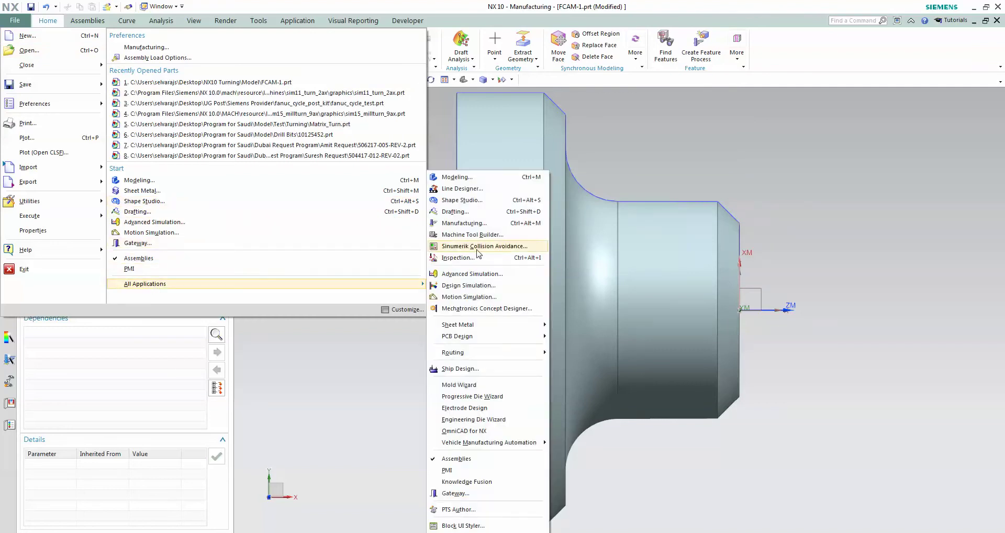
click(477, 224)
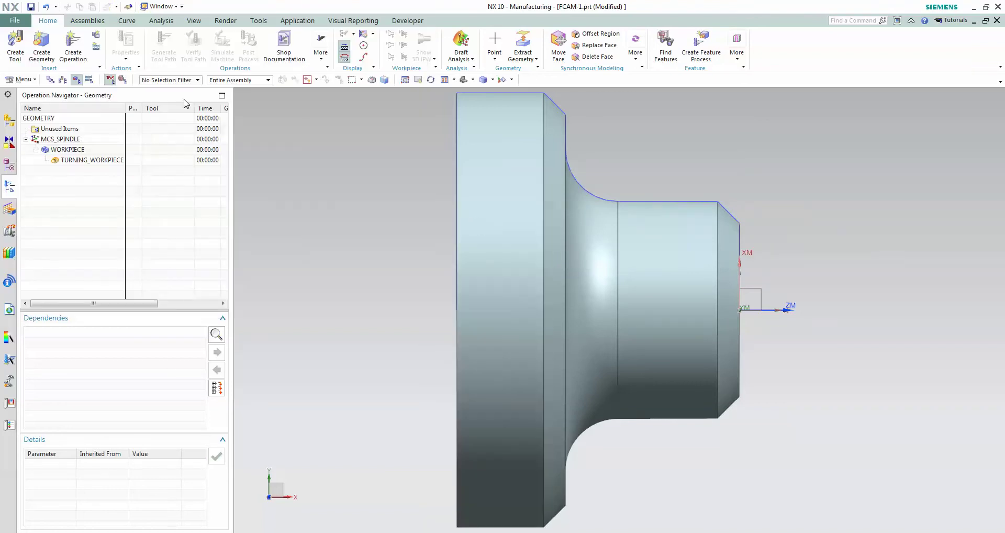
right_click(115, 108)
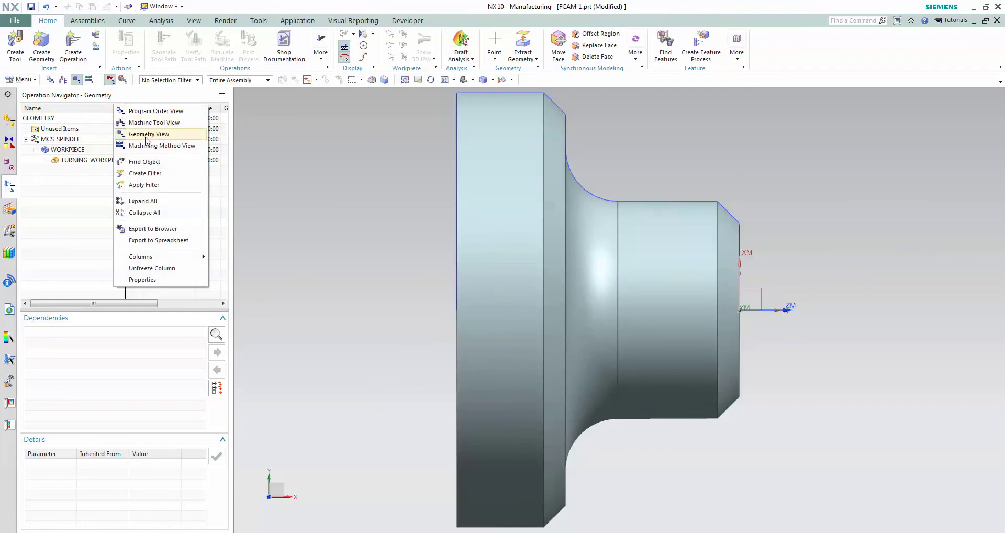
click(146, 134)
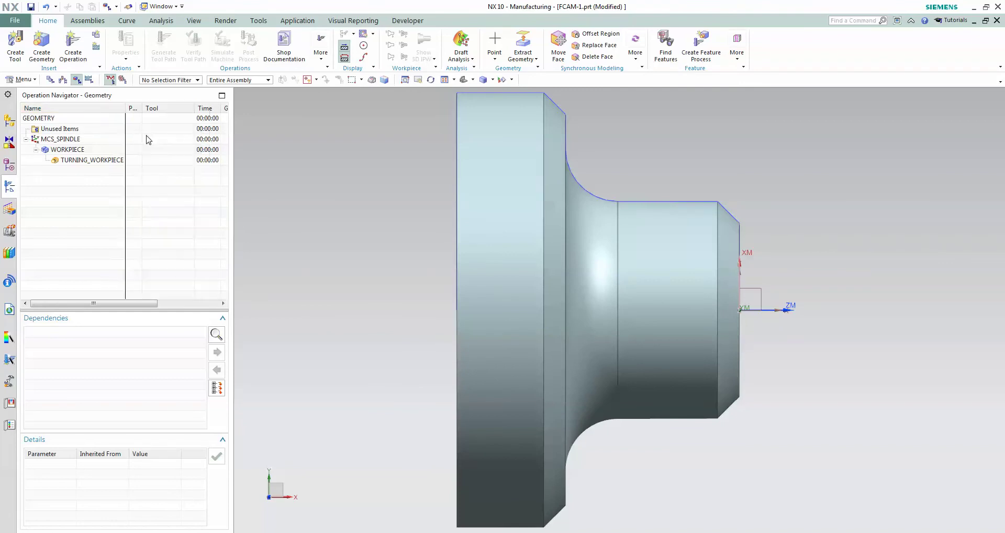
click(79, 82)
Step: Reorient the MCS_SPINDLE coordinate system using its Z-axis and accept it
double_click(61, 143)
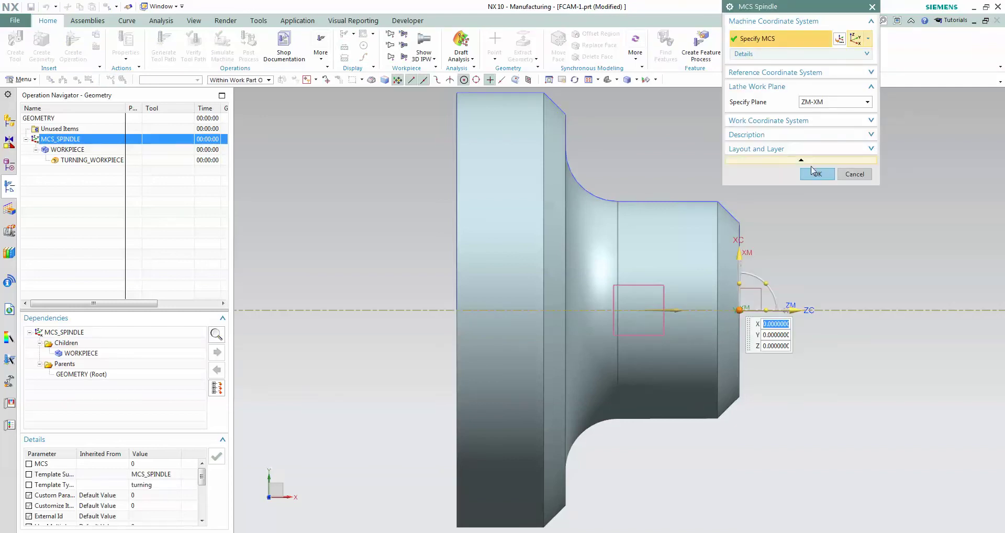
click(838, 40)
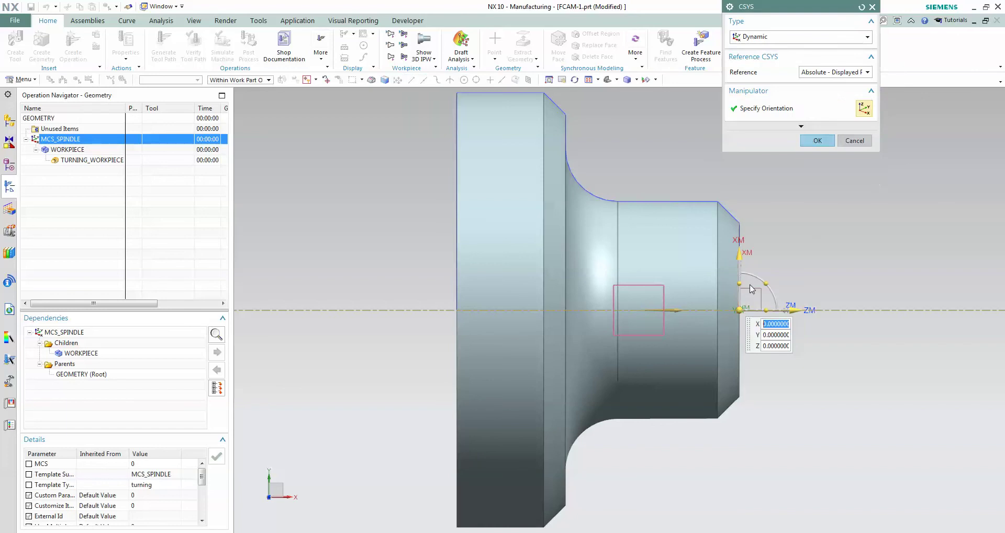
click(745, 310)
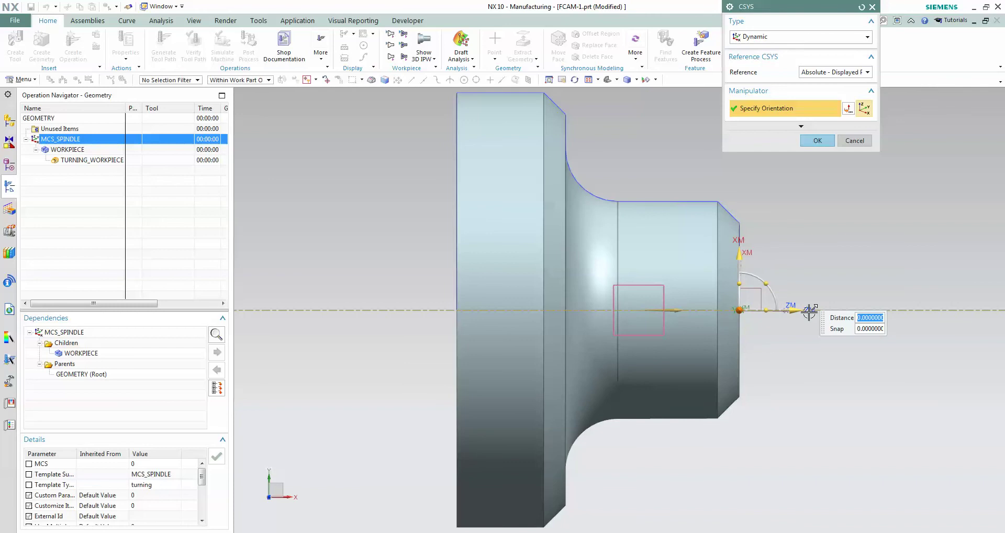
click(822, 145)
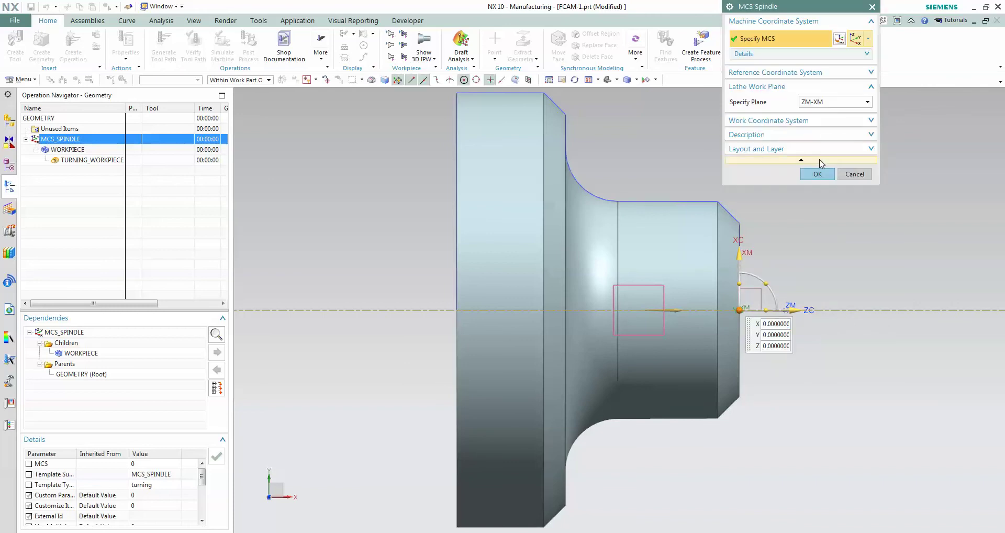
click(820, 174)
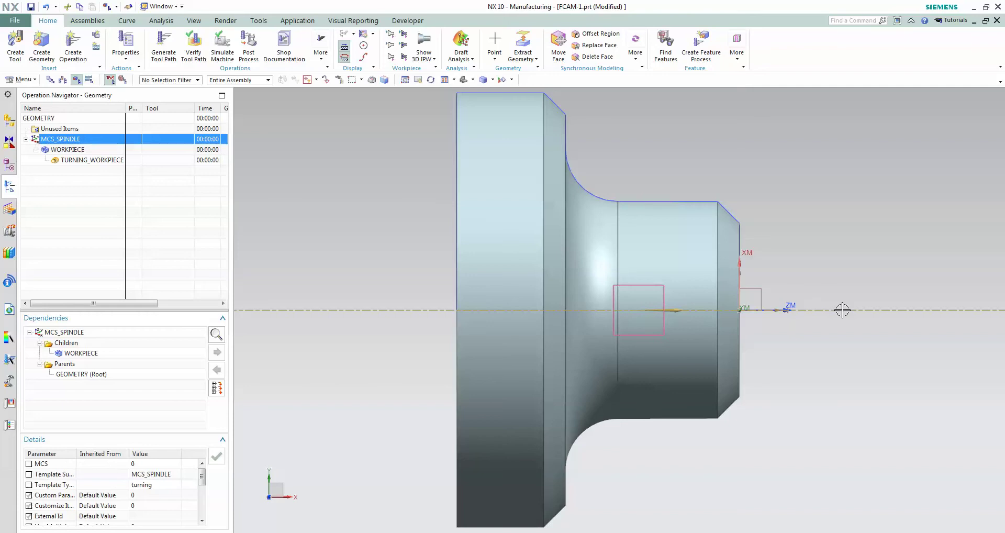
Step: Assign the shaft solid as the WORKPIECE group's part geometry
click(72, 150)
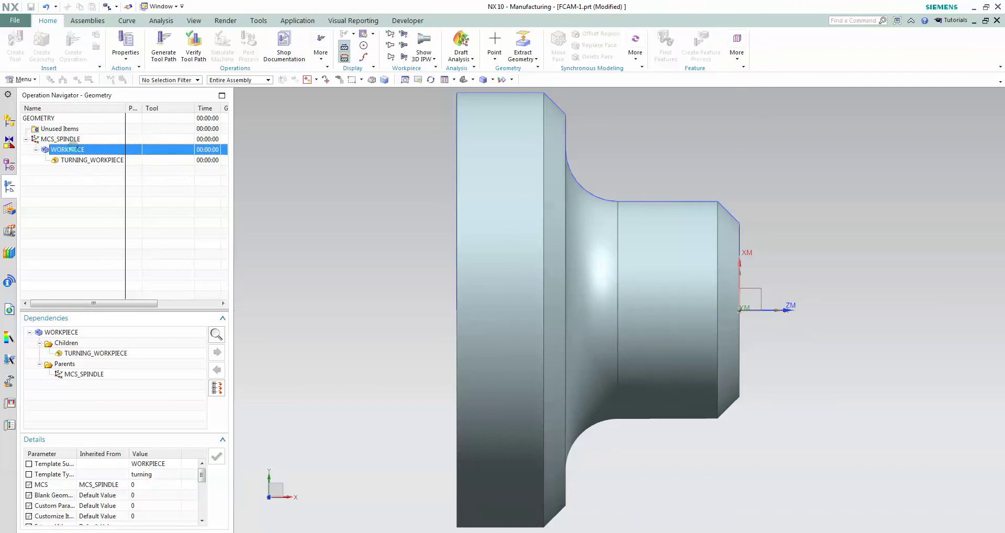
double_click(72, 150)
click(850, 43)
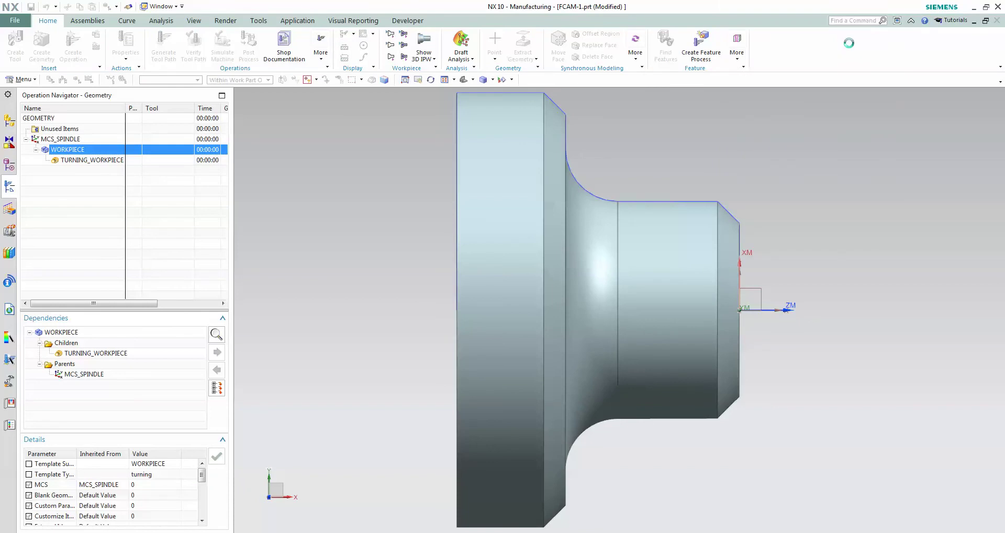
click(572, 234)
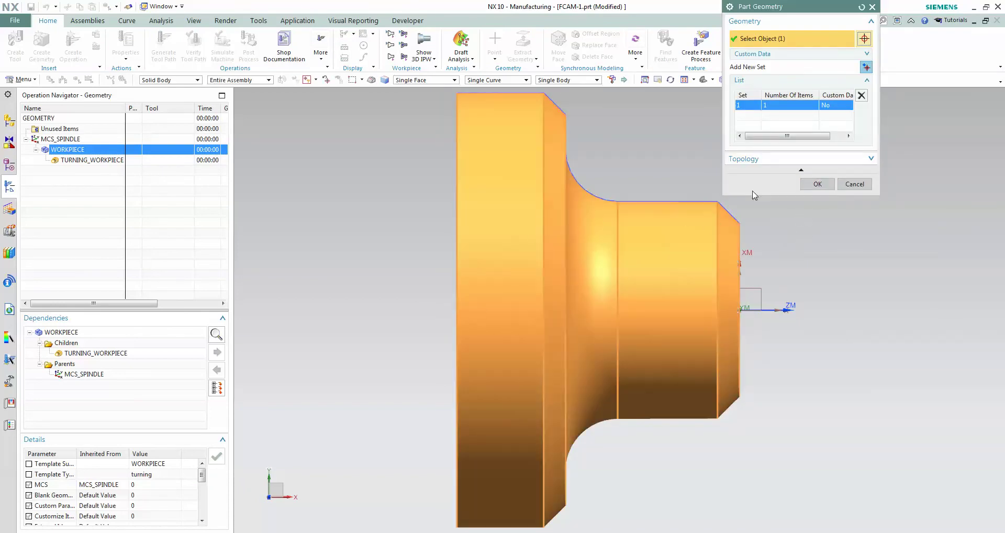
click(818, 184)
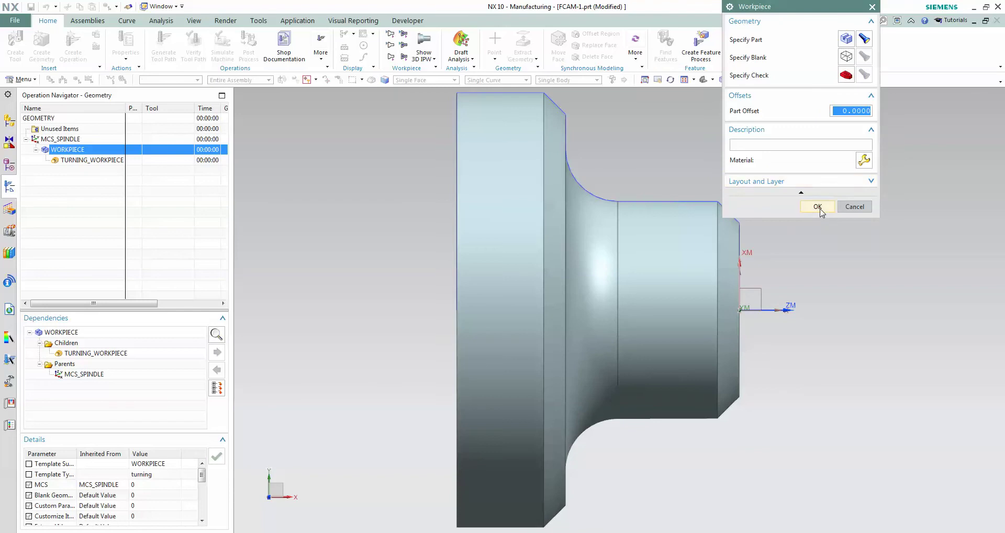
click(818, 207)
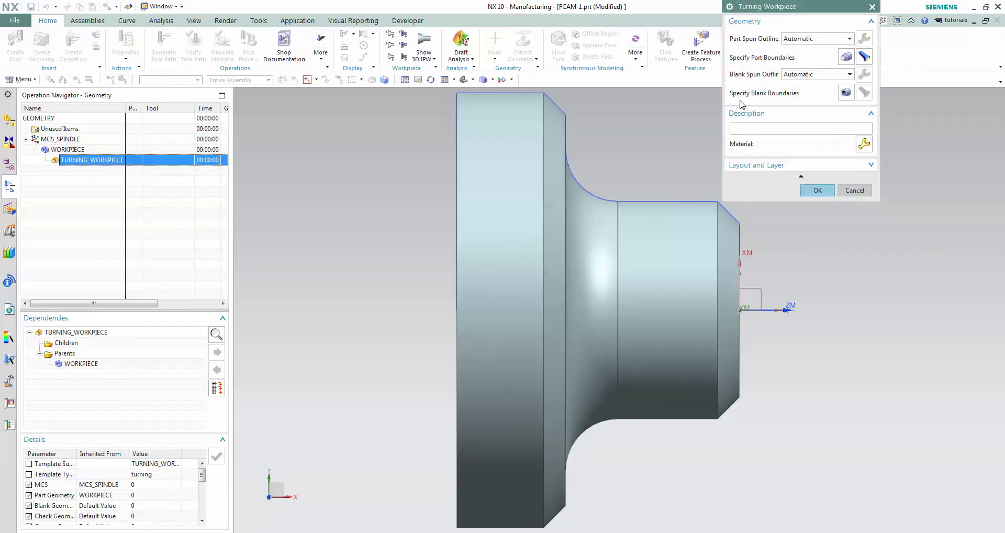
Step: Make the blank Bar Stock anchored at the shaft's origin point, dismissing the zero-length error
click(846, 93)
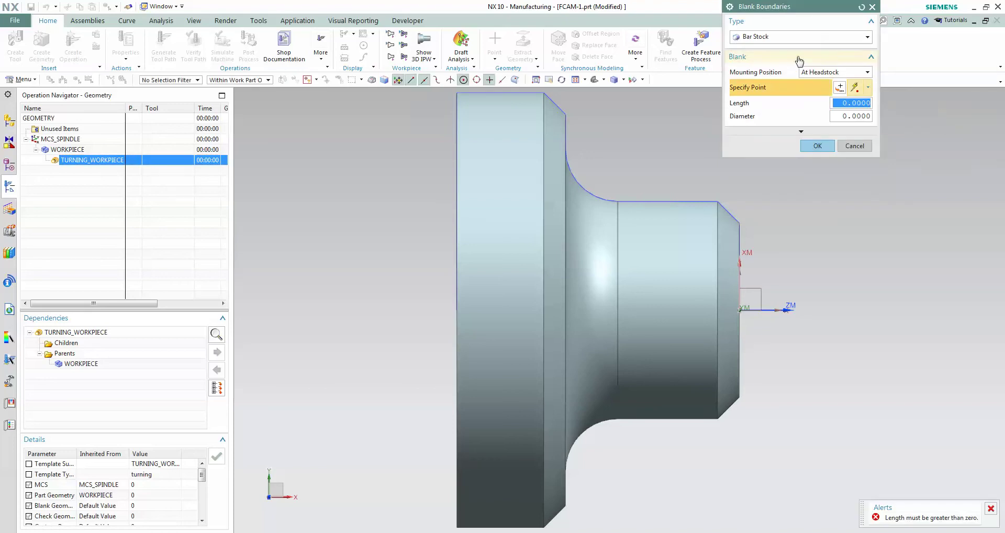
click(796, 38)
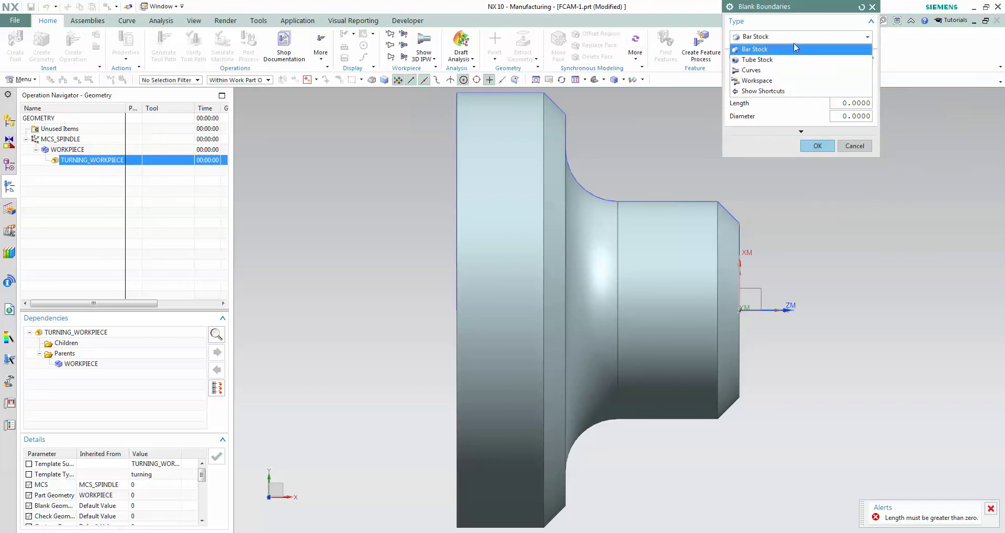
click(766, 51)
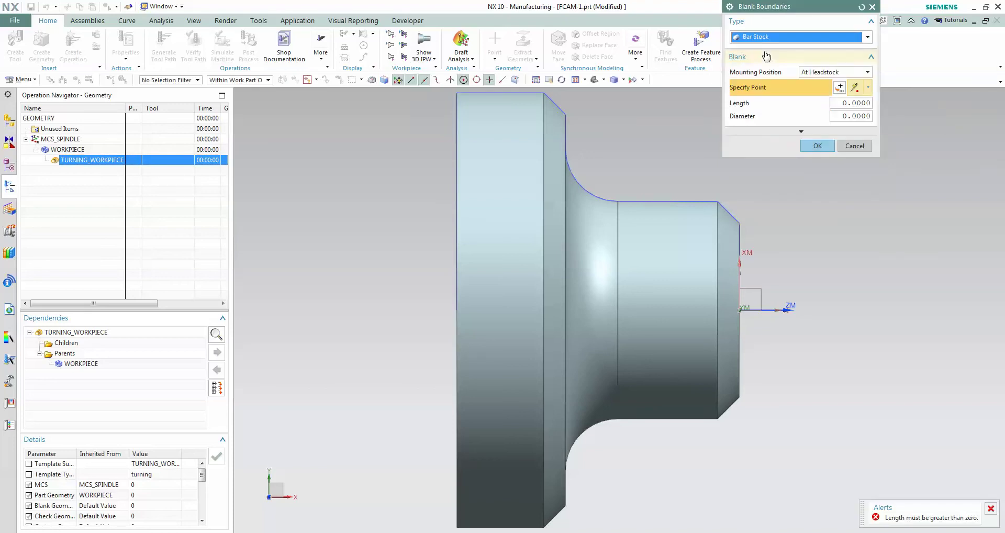
click(839, 88)
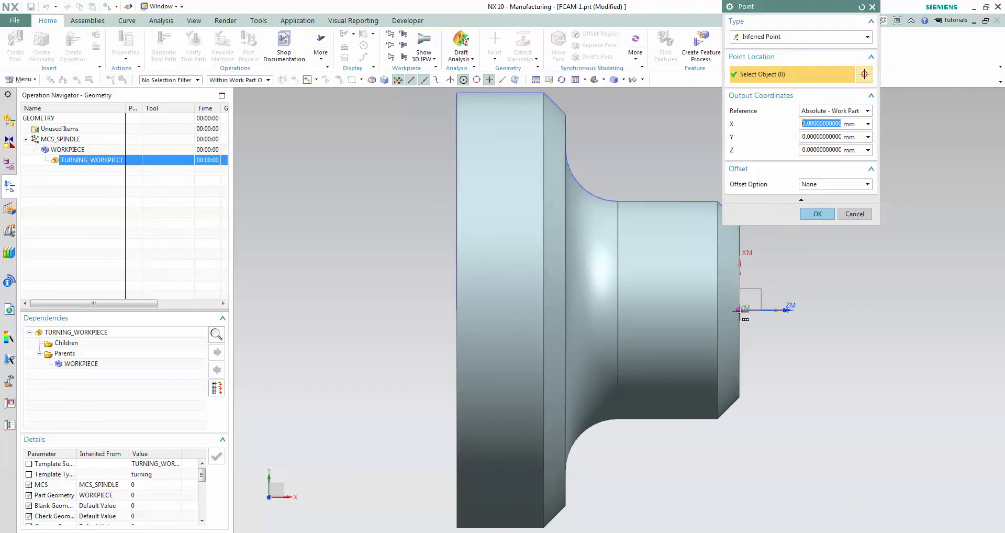
click(740, 313)
click(795, 316)
click(814, 215)
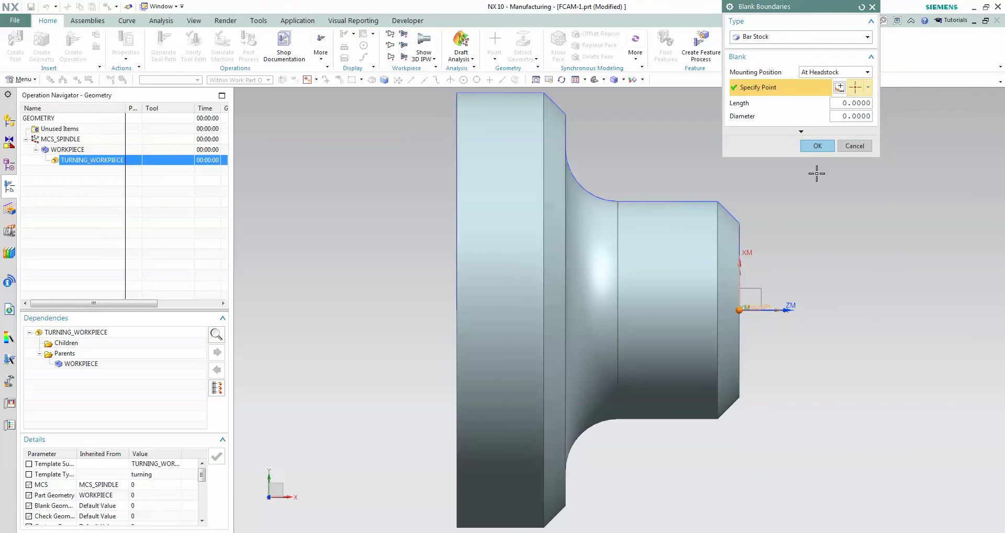
click(816, 146)
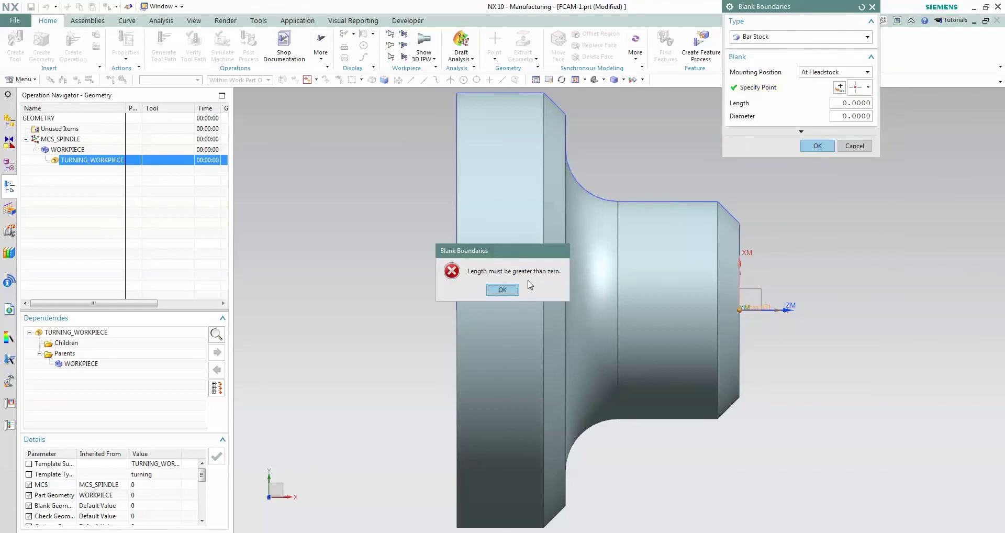
click(497, 290)
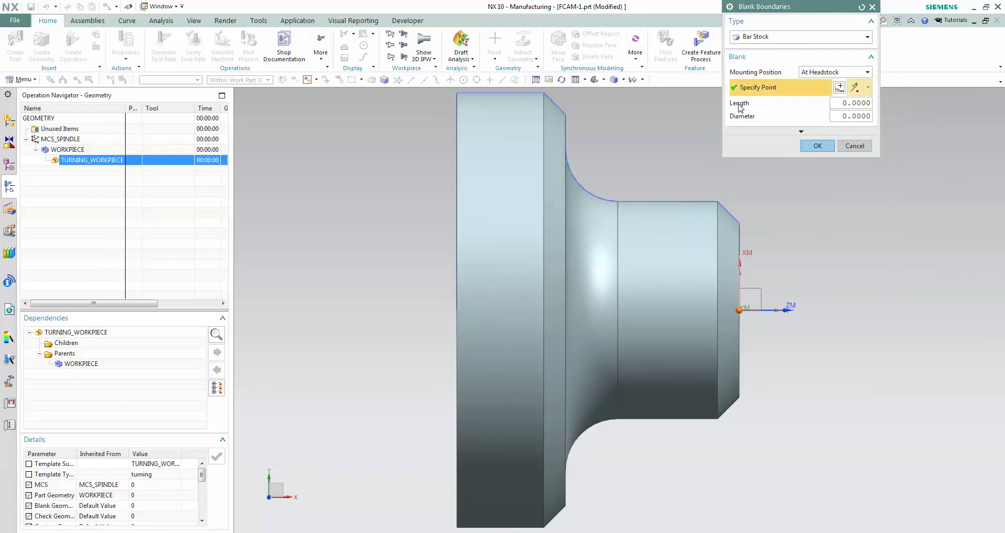
click(838, 102)
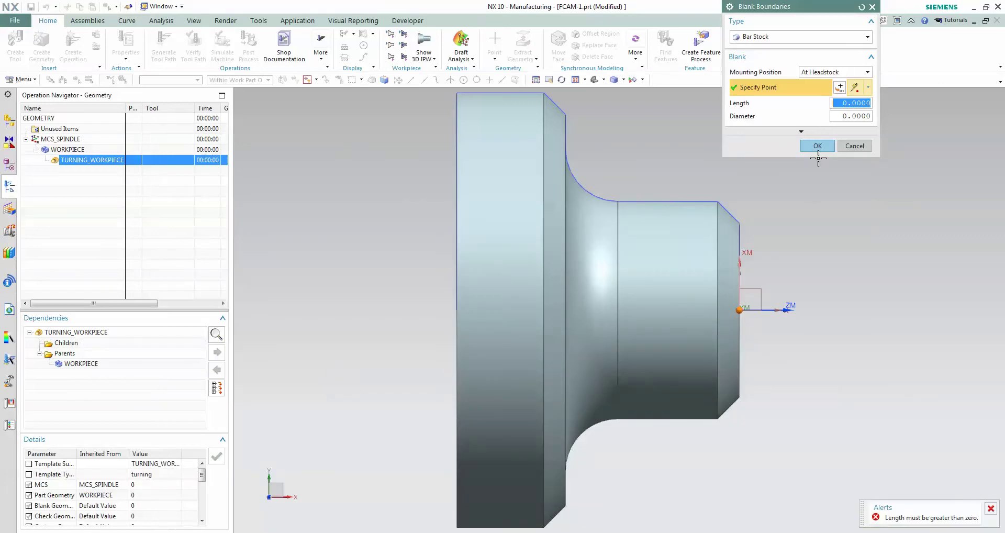
Step: Enter 100 as the bar-stock blank length
text(100.0000)
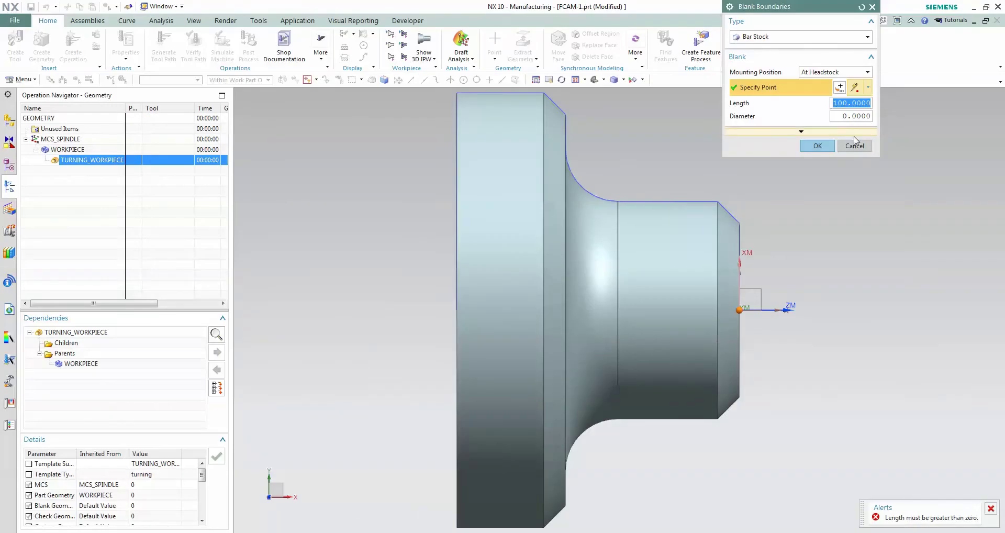
Step: Set the bar-stock diameter to 125
click(854, 116)
text(1)
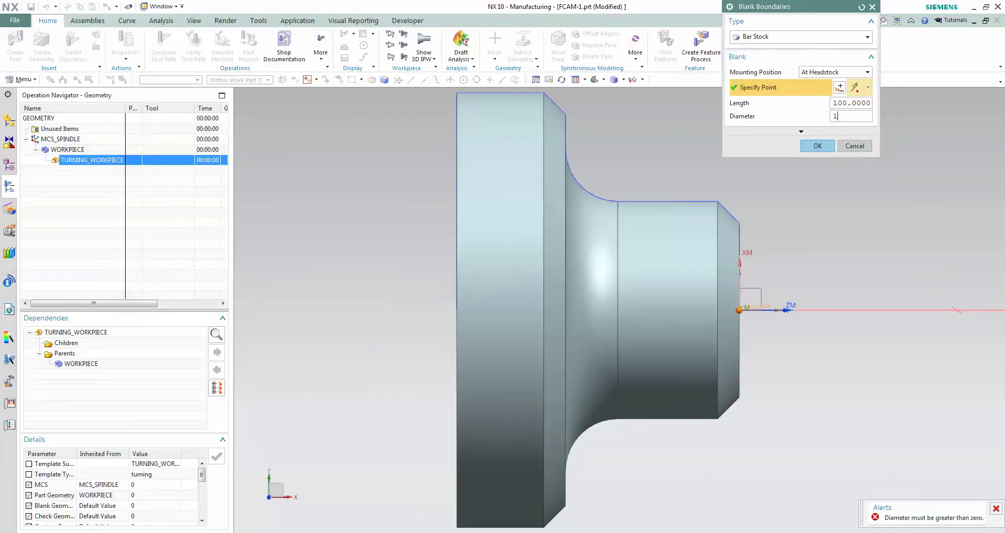
text(0)
click(854, 118)
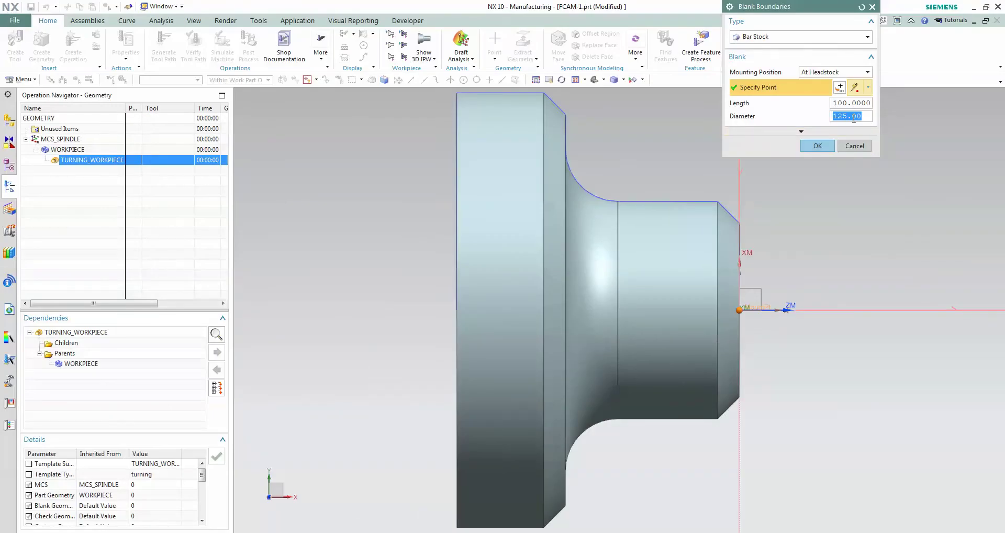
scroll(635, 306, down, 5)
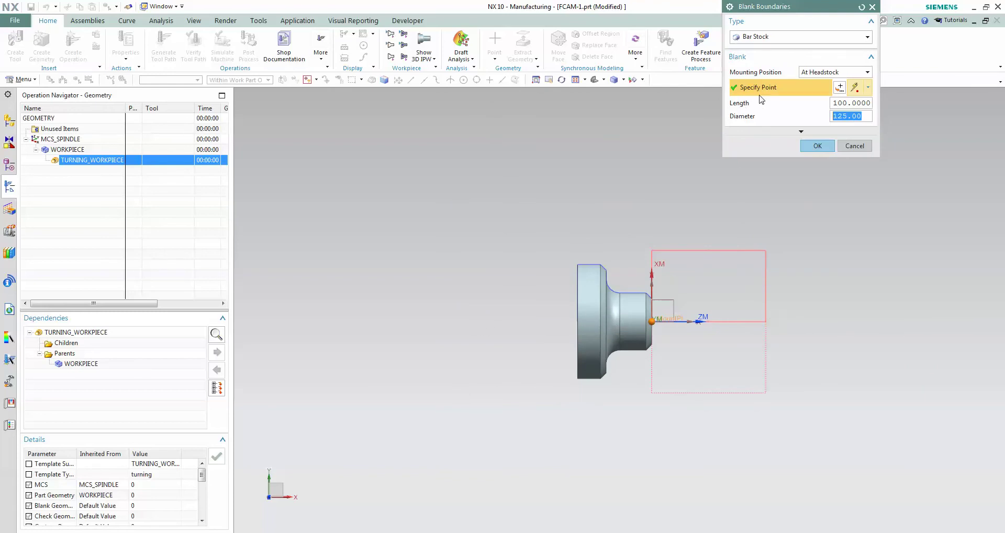
Step: Mount the stock Away from Headstock, set its reference point, and accept the blank
click(835, 74)
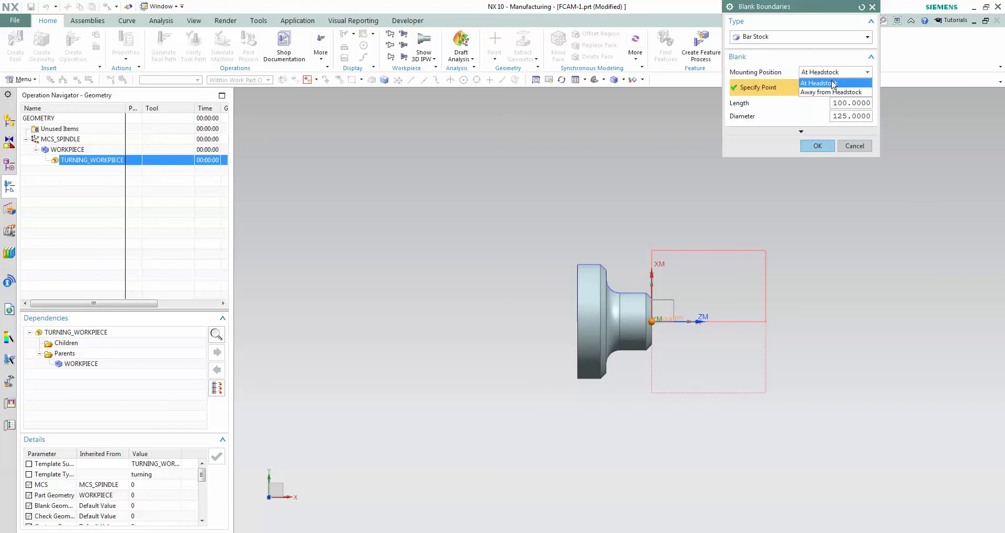
click(830, 94)
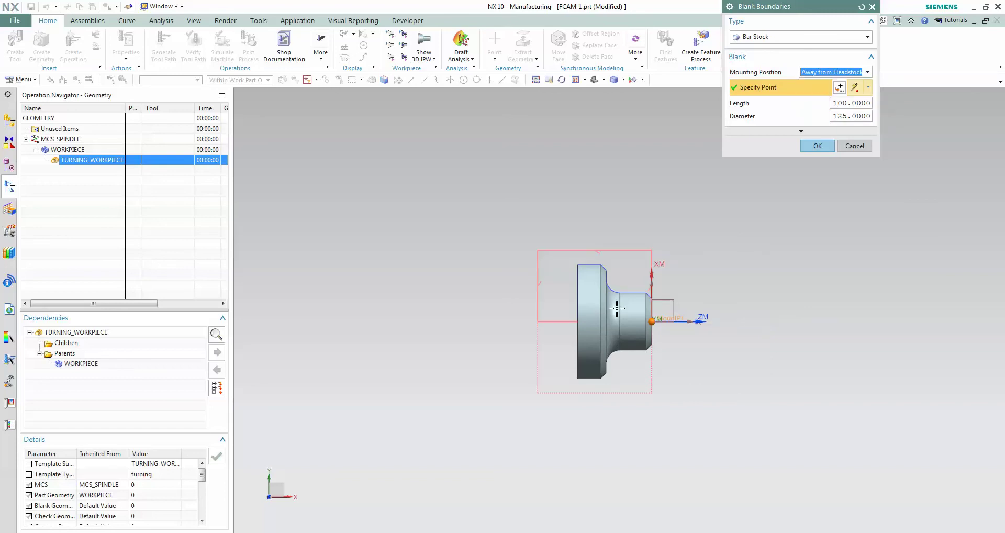
scroll(615, 308, up, 4)
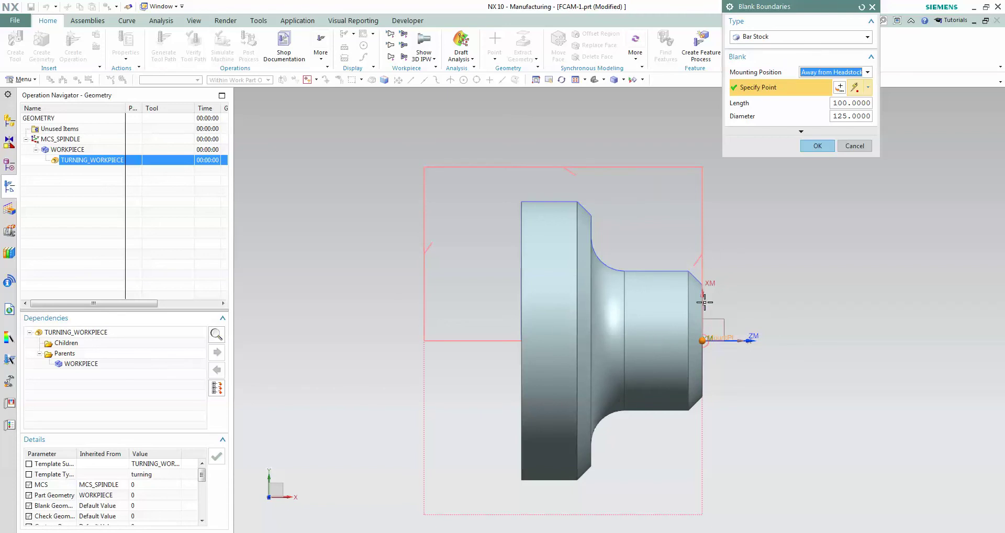
middle_click(837, 92)
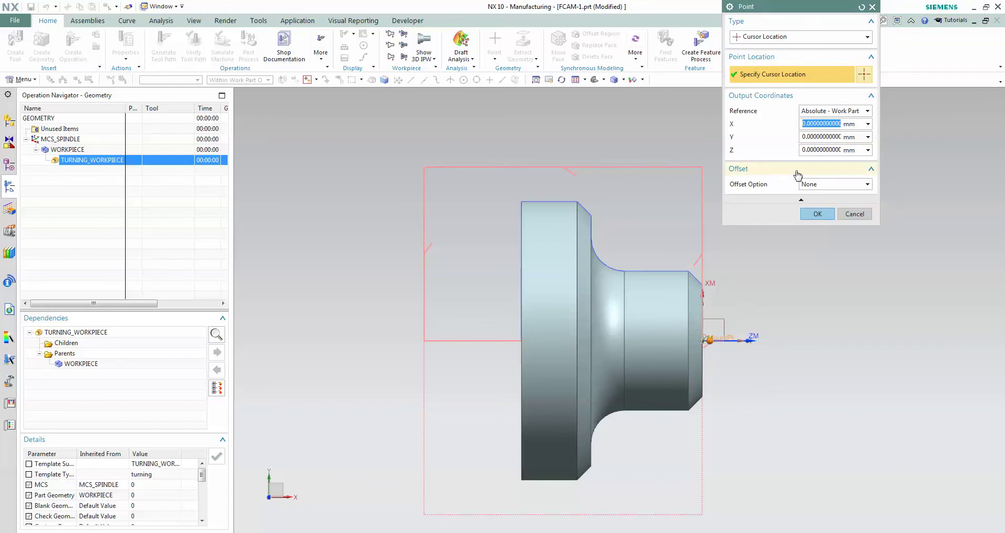
click(817, 215)
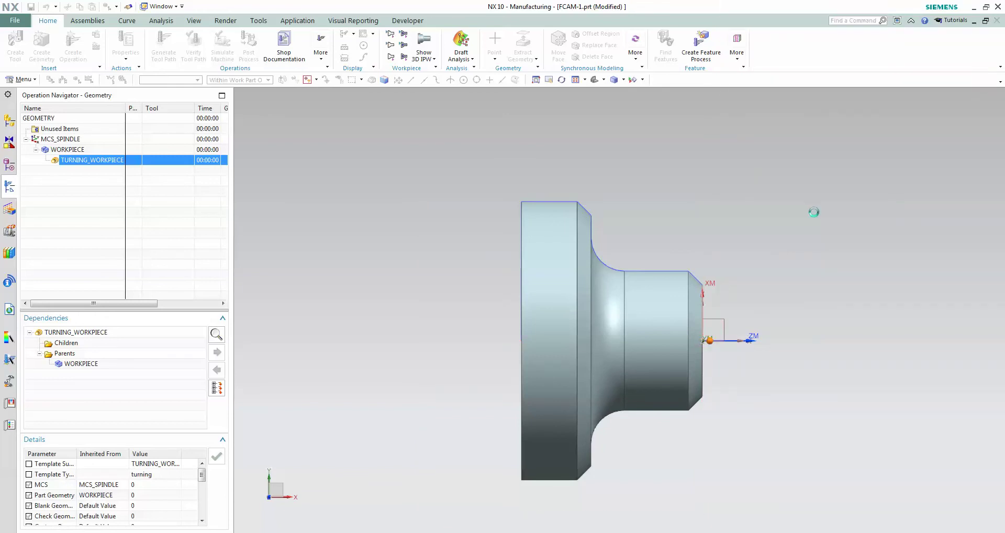
scroll(701, 345, down, 4)
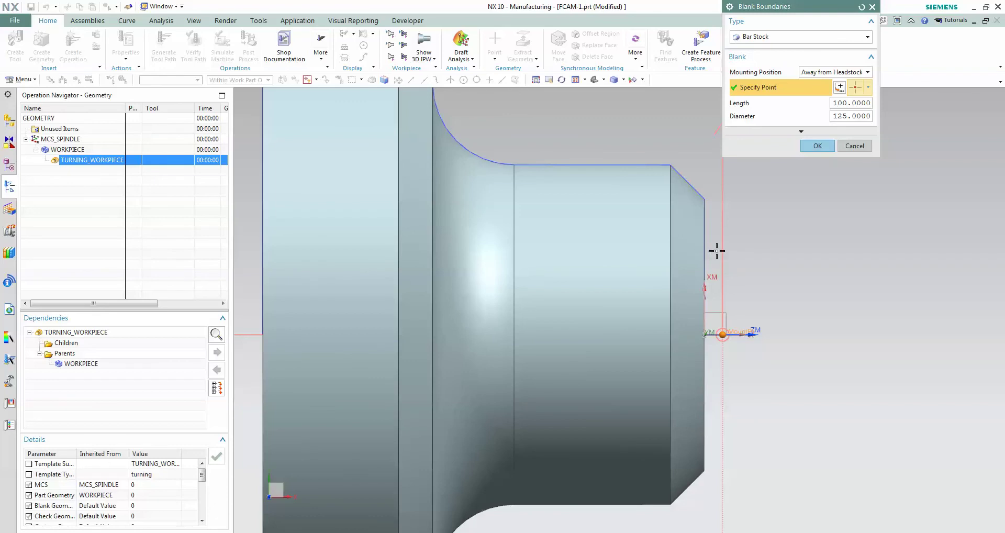
scroll(787, 267, down, 5)
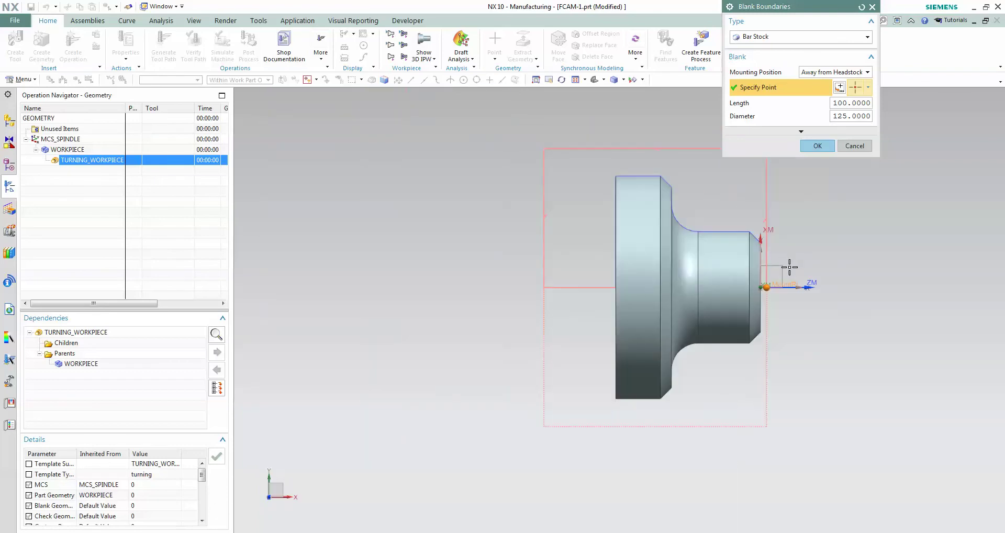
click(817, 147)
Step: Accept the turning workpiece and display the part as a 2D half-section profile
click(827, 190)
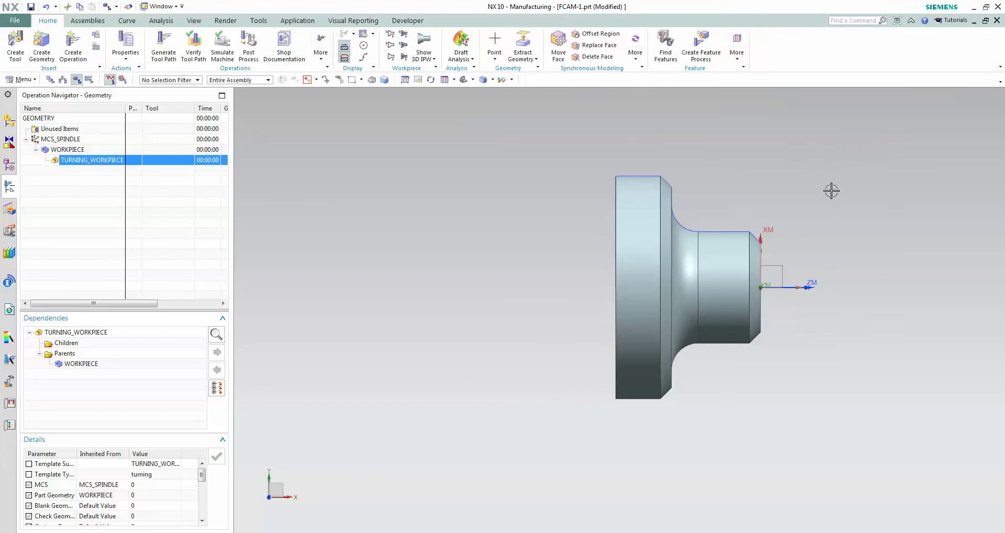
click(666, 248)
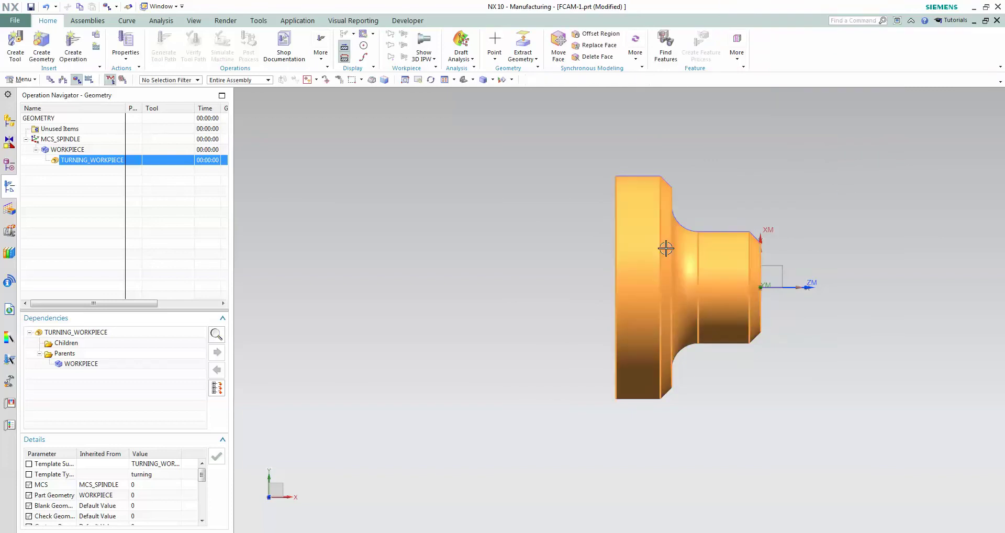
right_click(666, 249)
click(684, 271)
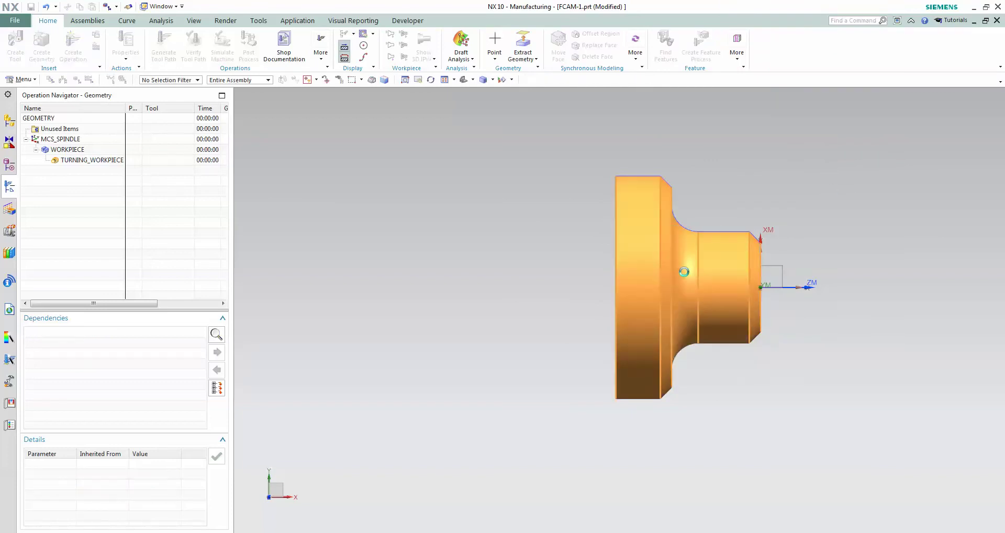
scroll(796, 258, up, 4)
scroll(801, 259, down, 1)
scroll(801, 258, down, 1)
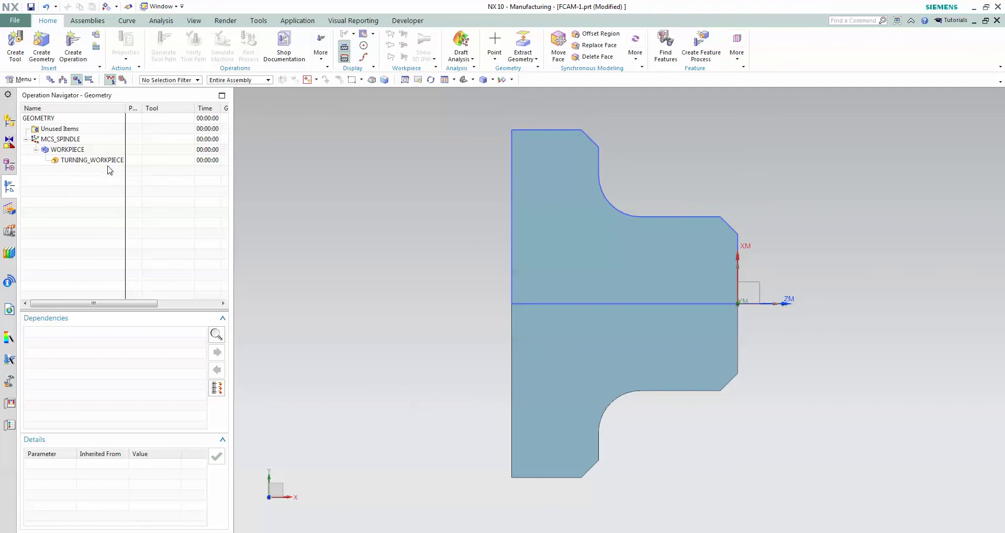
right_click(108, 165)
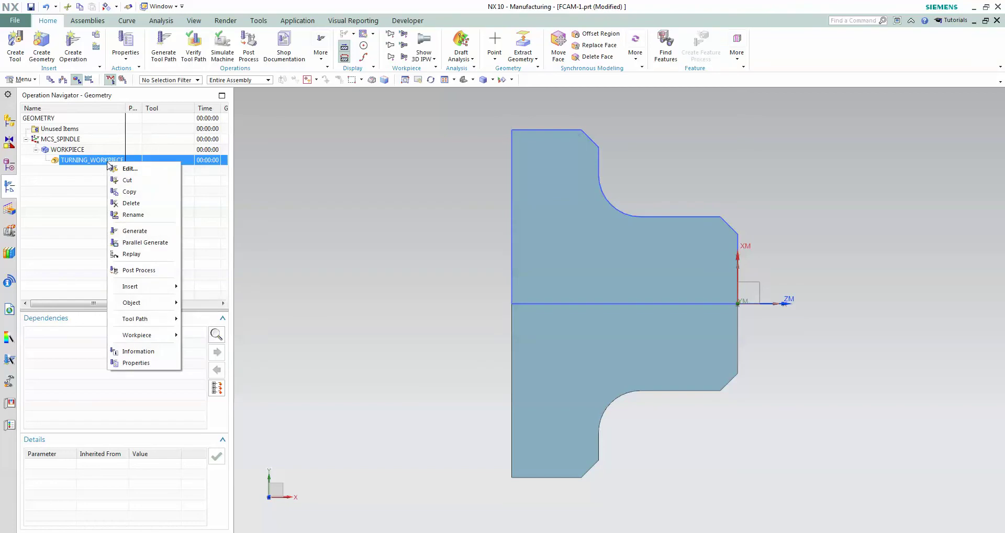
mouse_move(130, 287)
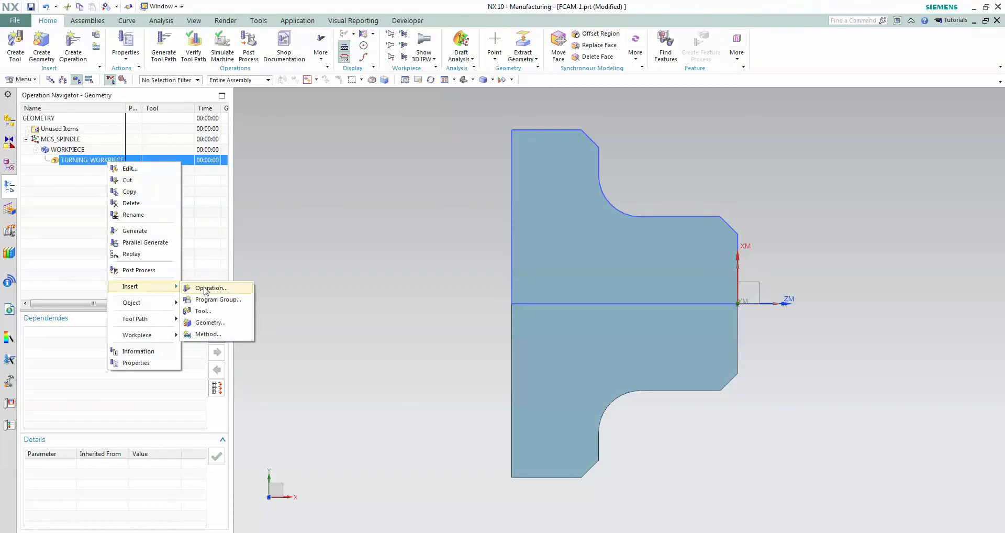
Step: Insert a Rough Turn OD operation with NC_PROGRAM, tool CNMG_15_04_08_4235_NEW and LATHE_ROUGH method
click(206, 289)
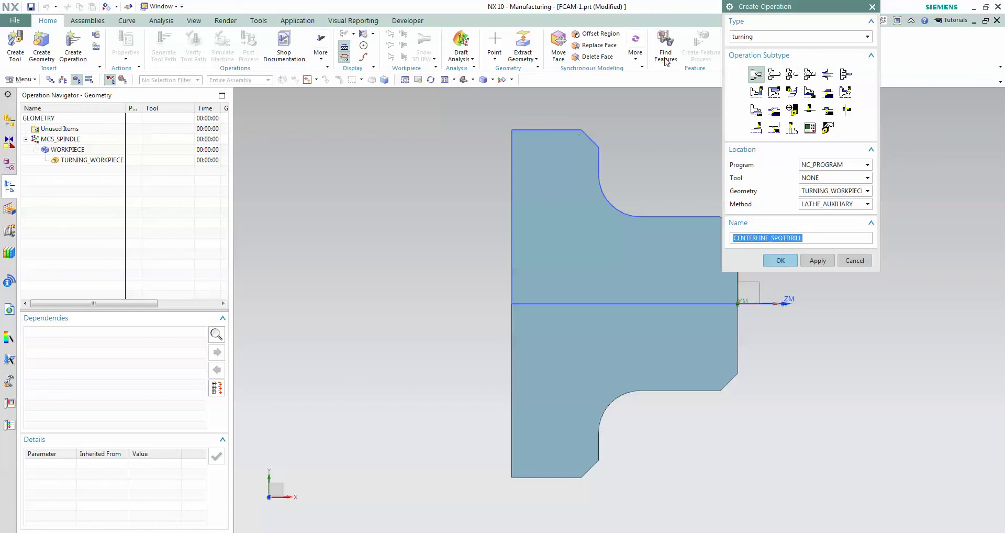
click(774, 94)
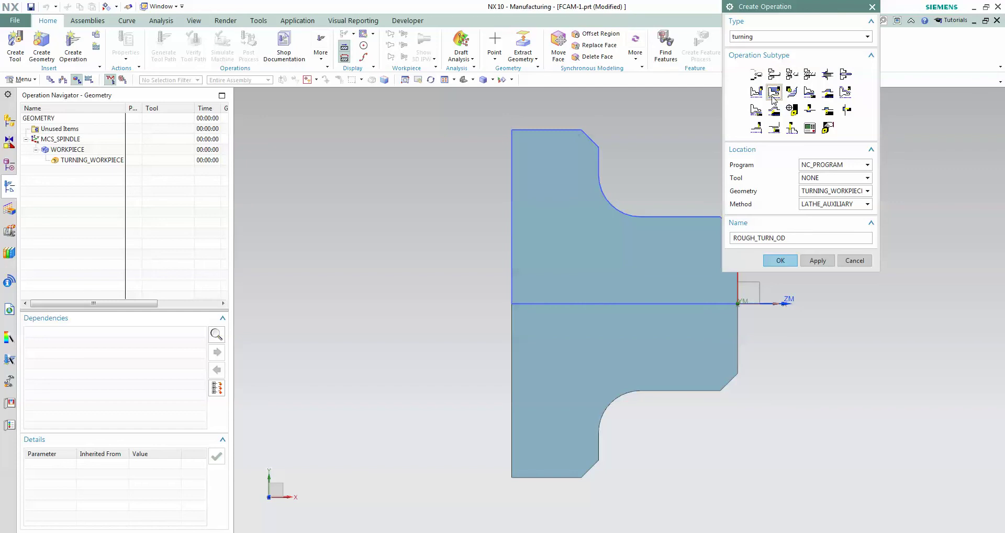
click(829, 165)
click(826, 178)
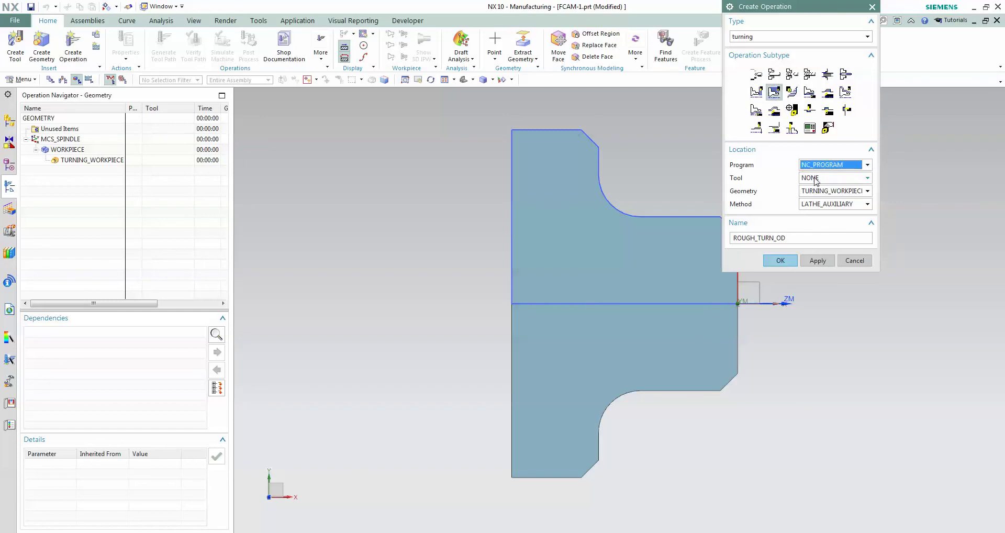
click(813, 180)
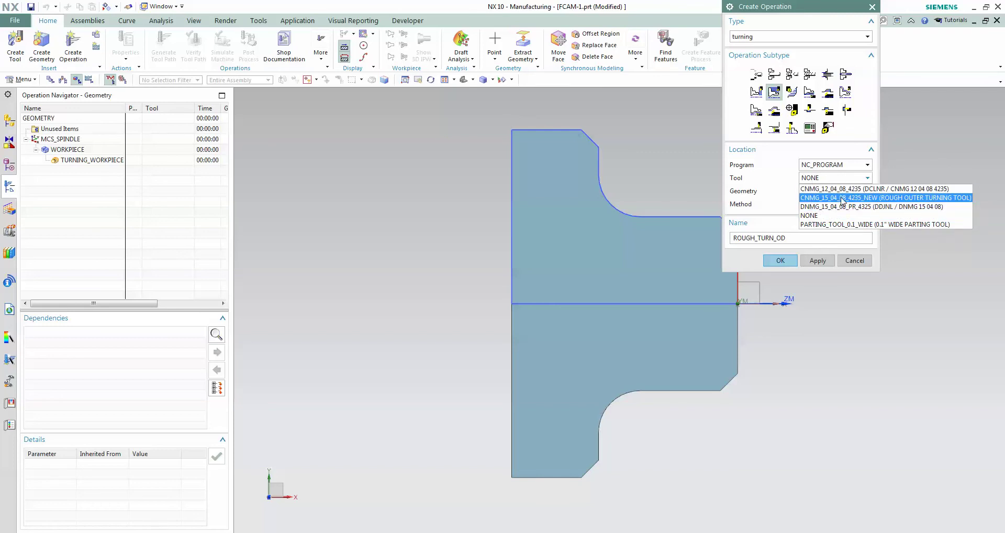
click(909, 200)
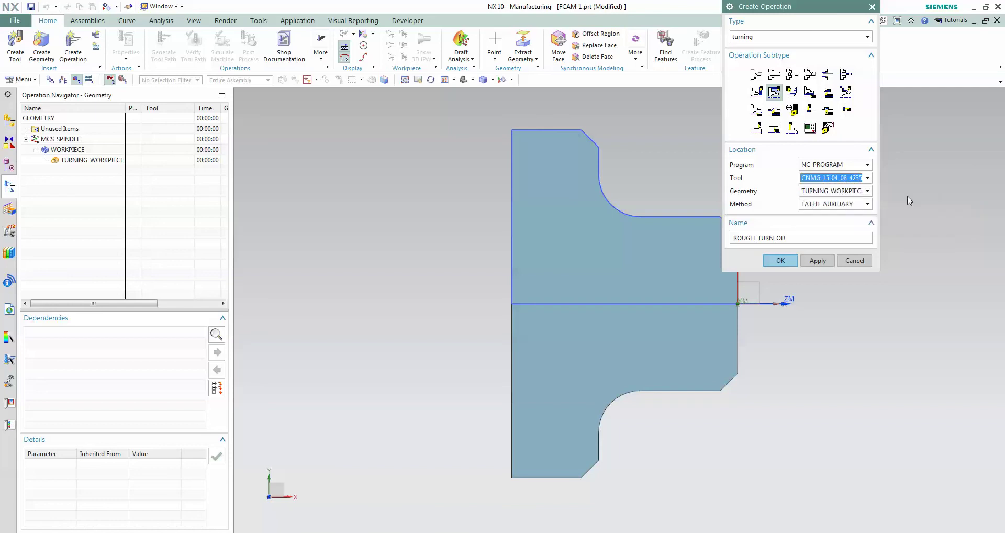
click(844, 205)
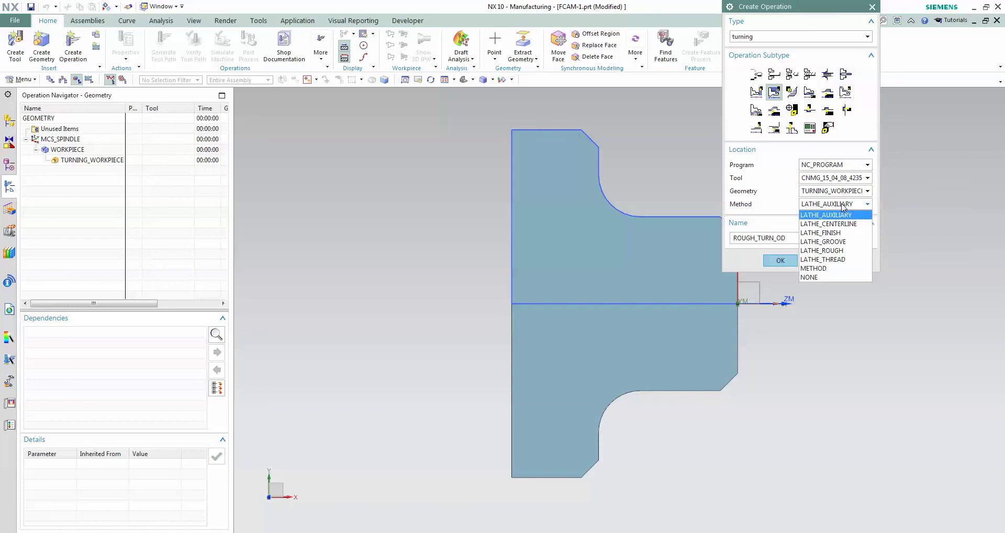
click(845, 251)
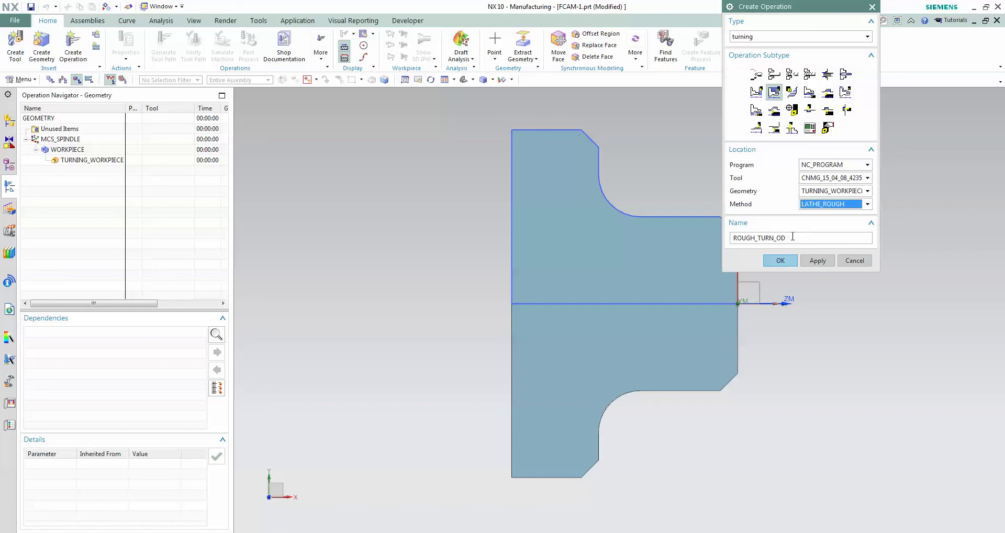
Step: Confirm the ROUGH_TURN_OD operation and open its Cut Regions dialog
click(795, 263)
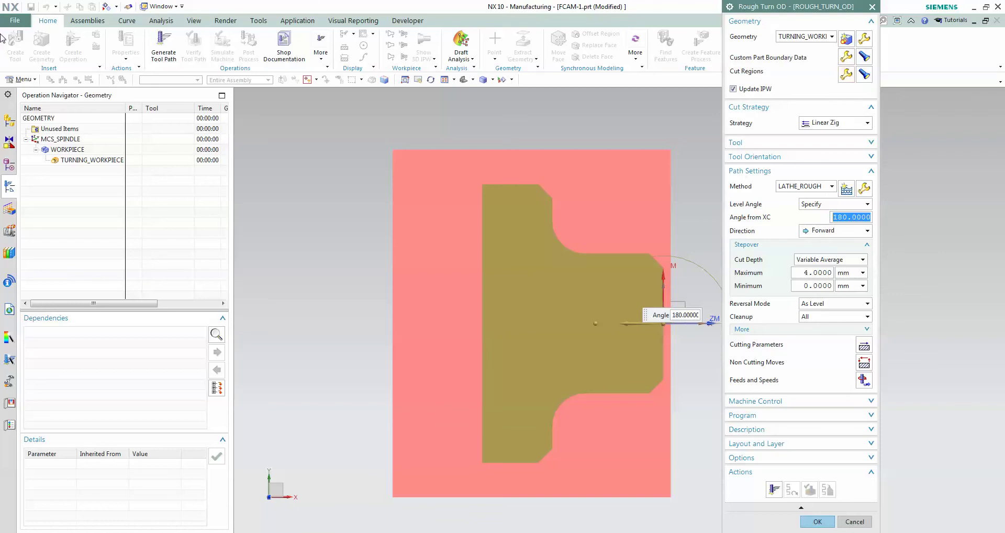
click(847, 74)
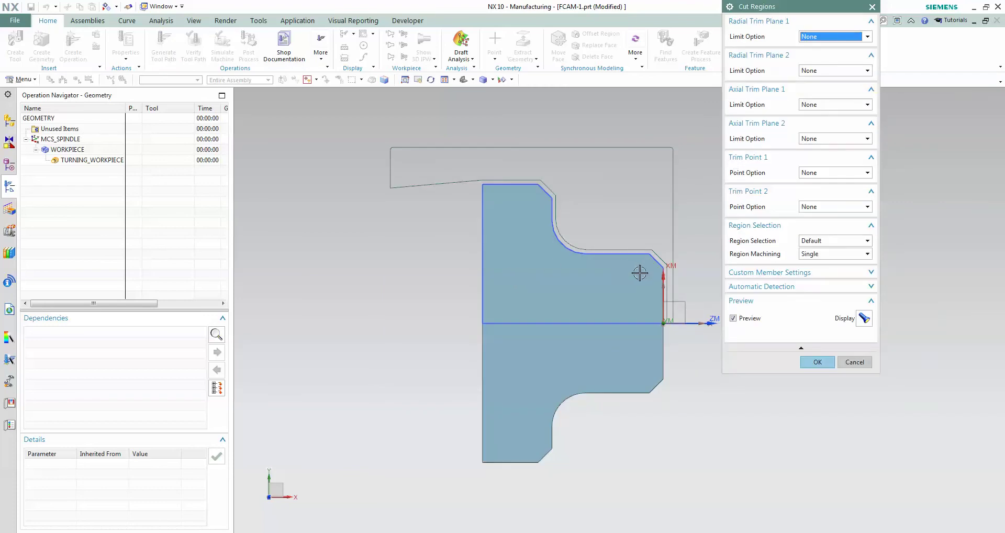
Step: Specify trim point 1 at the chamfer corner
click(824, 177)
click(823, 193)
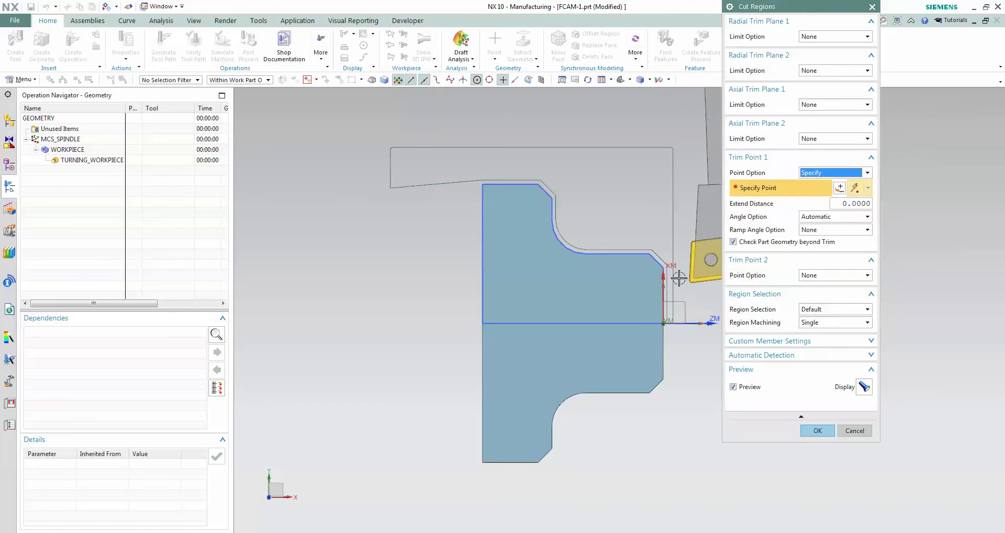
scroll(676, 275, down, 3)
scroll(668, 270, up, 5)
scroll(669, 269, up, 3)
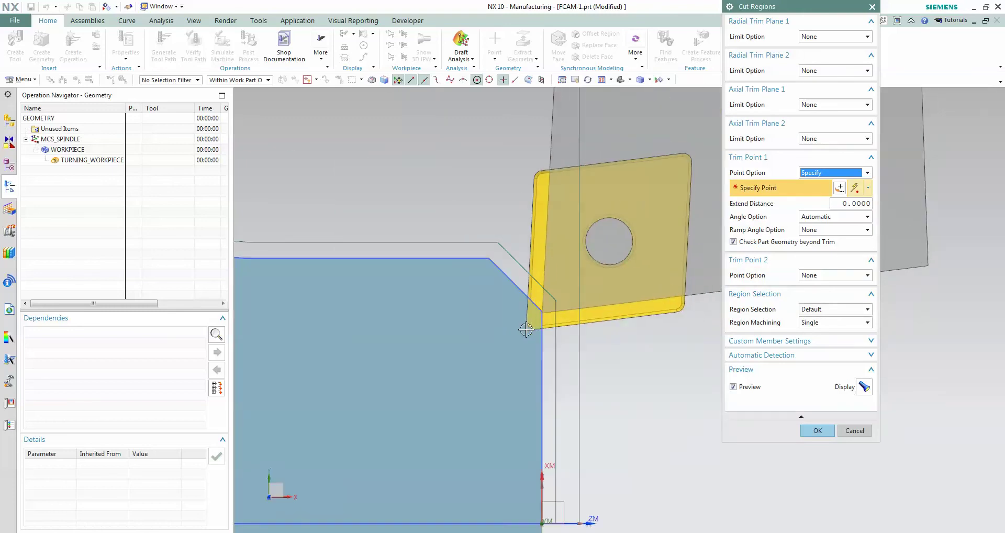
click(542, 312)
scroll(612, 302, down, 3)
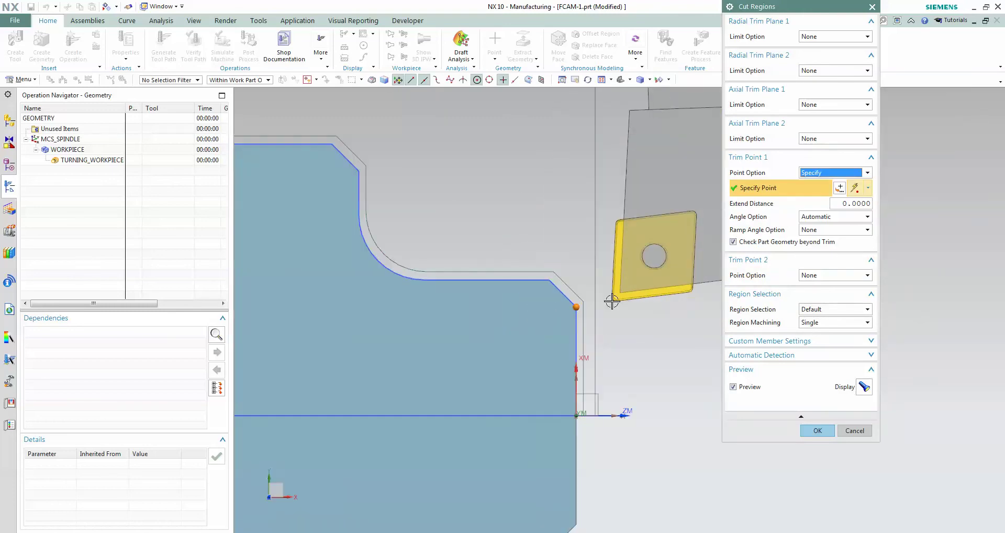
scroll(687, 302, down, 3)
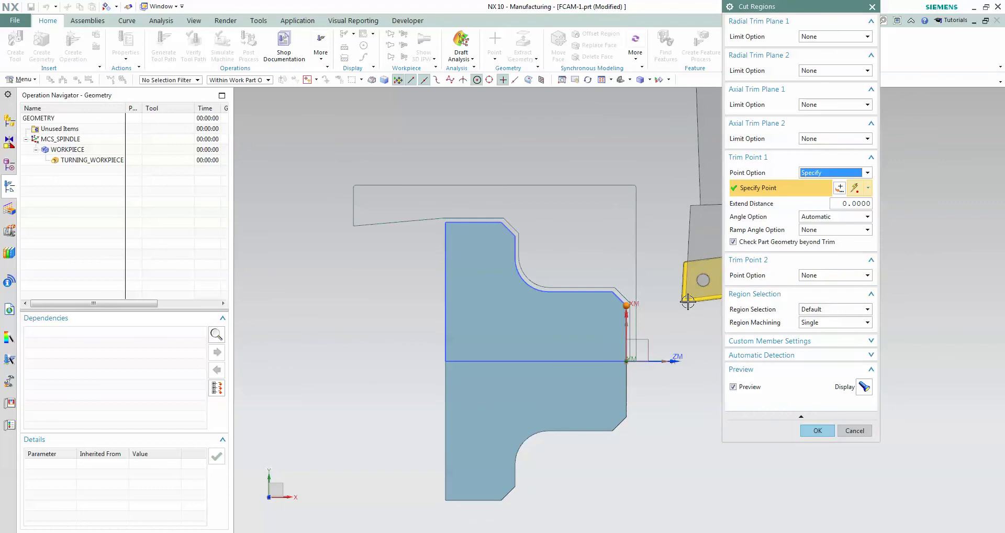
Step: Specify trim point 2 at the part's top-left corner (X -65, Y 50)
click(832, 276)
click(831, 297)
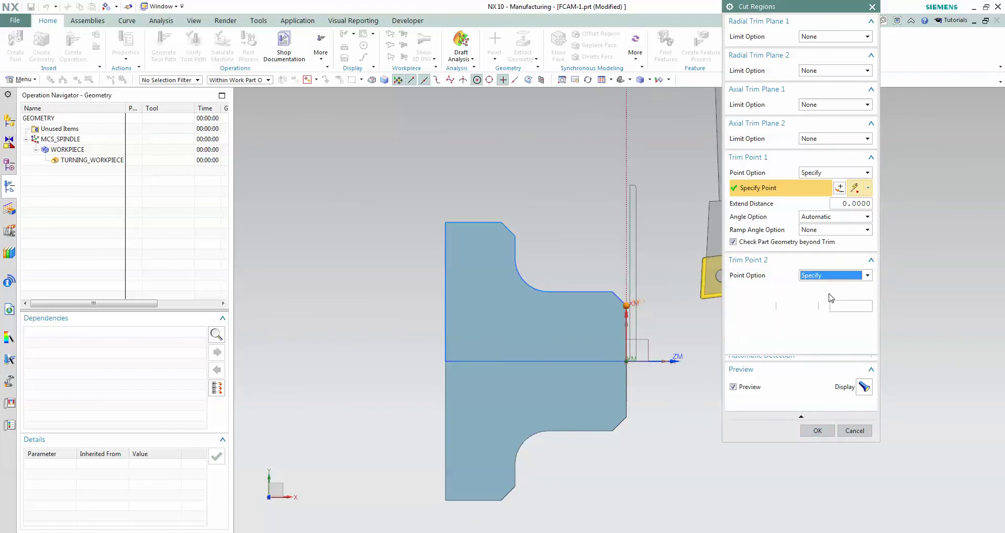
click(839, 291)
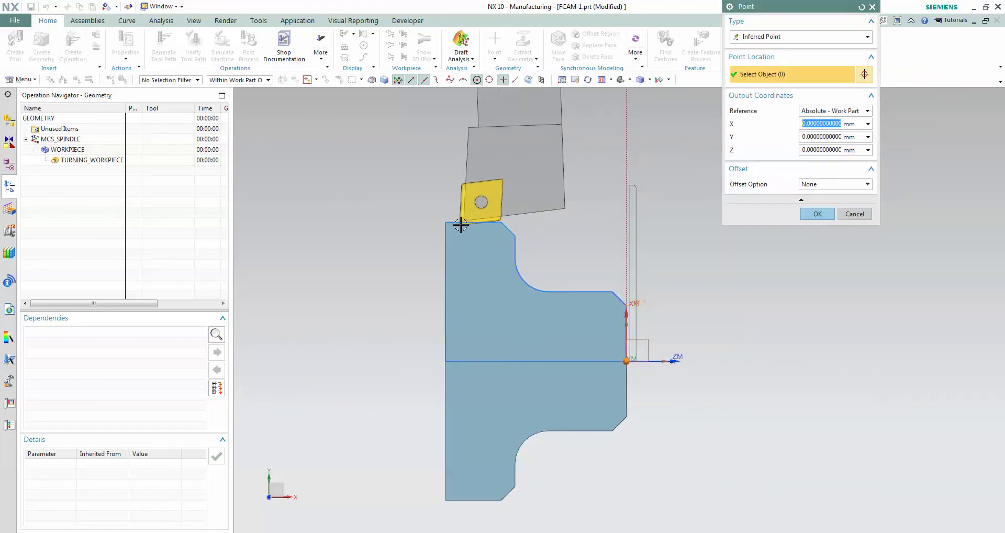
click(446, 223)
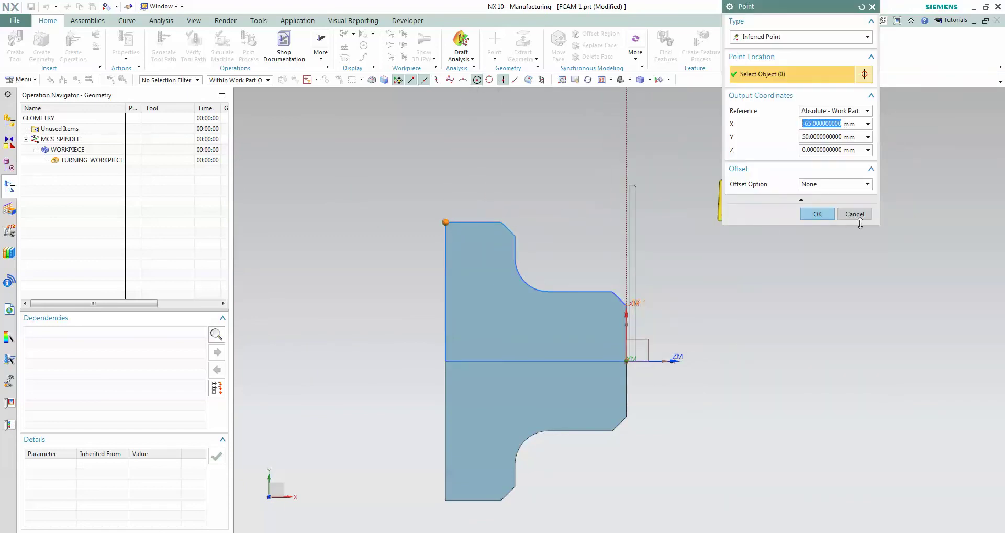
click(817, 215)
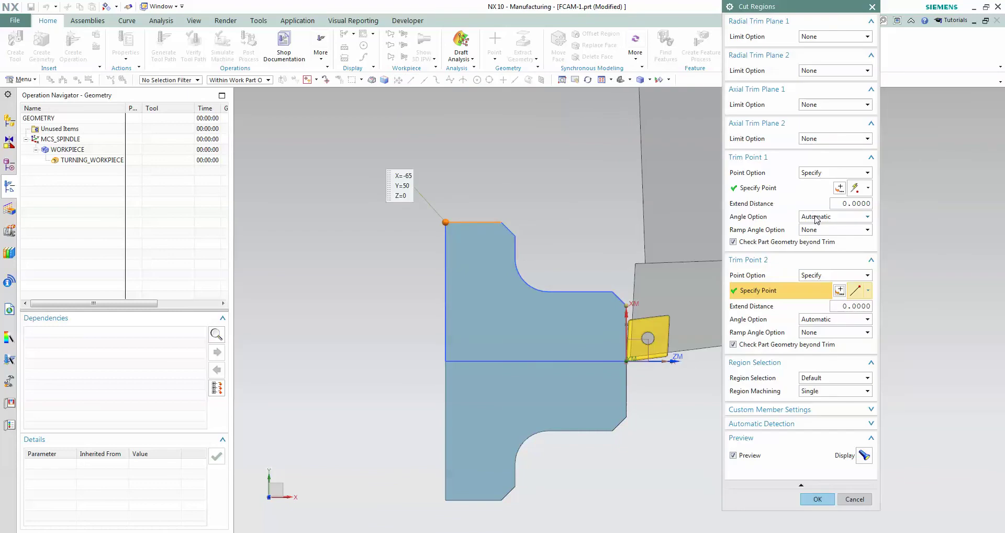
Step: Limit axial trim plane 1 by a point at X -74.4 and accept the cut regions
click(816, 106)
click(816, 130)
click(839, 123)
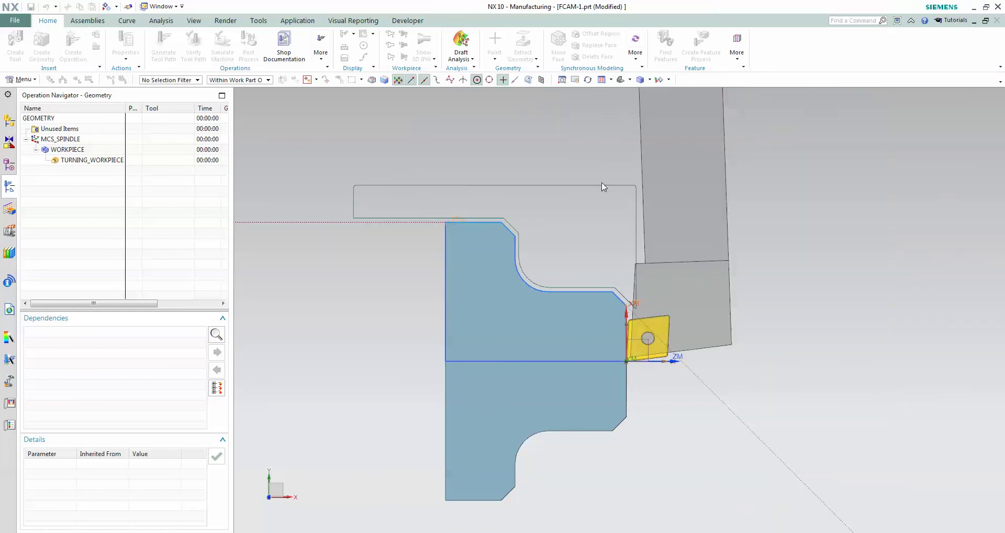
click(420, 222)
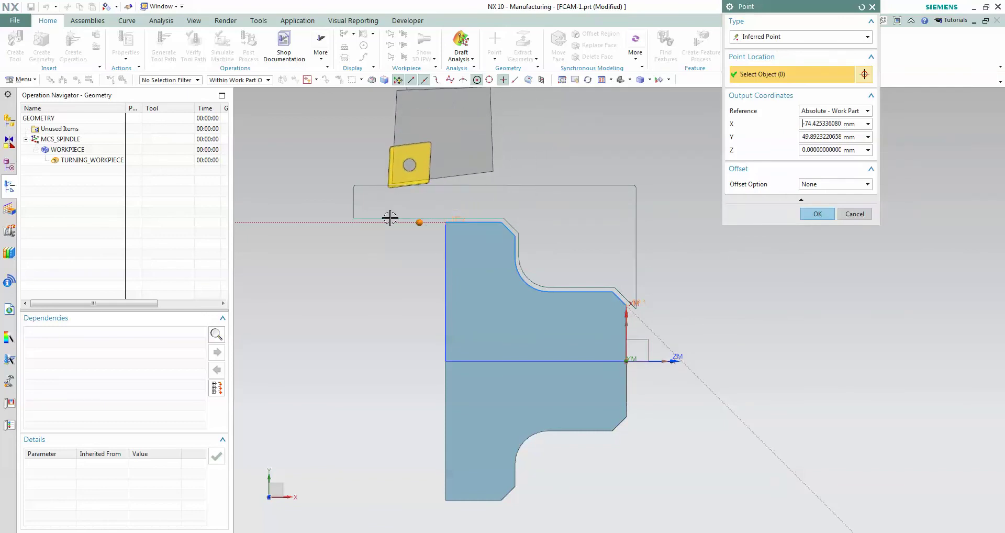
click(816, 214)
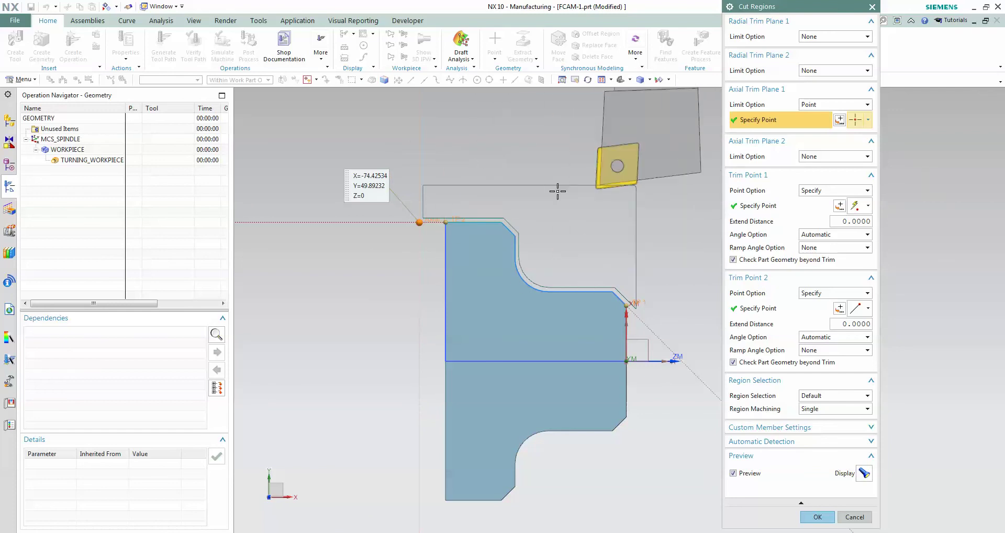
click(818, 517)
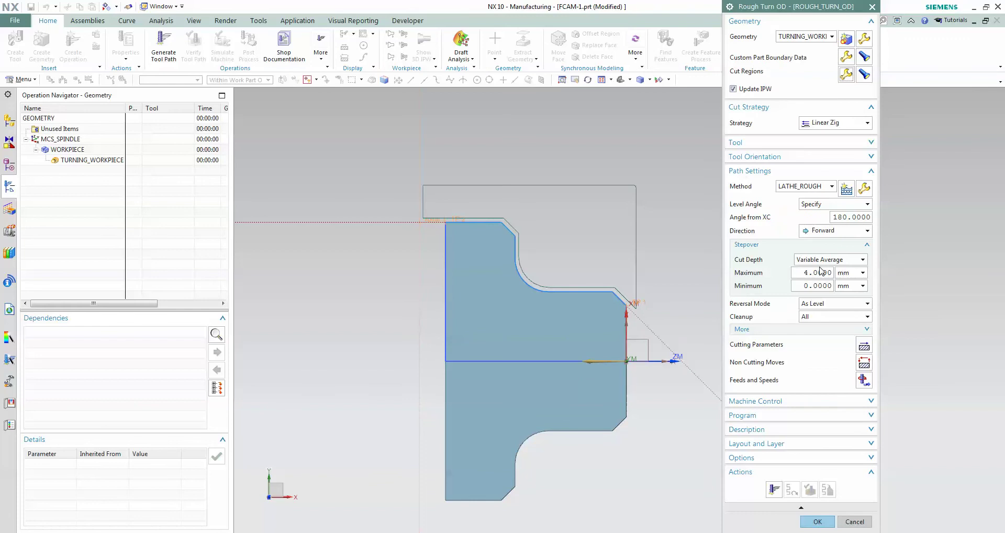
Step: Collapse geometry and review the tool and tool orientation settings
click(857, 22)
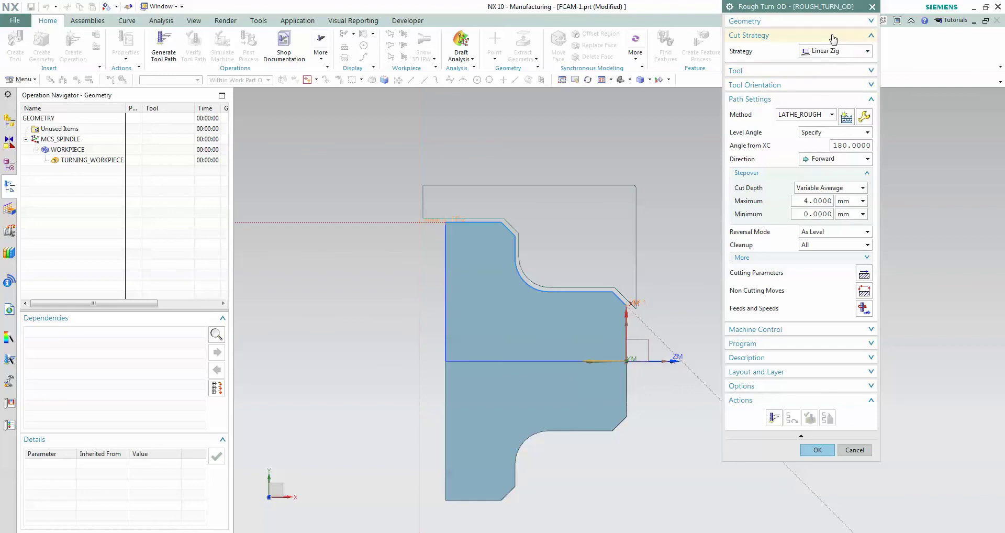
click(833, 36)
click(826, 51)
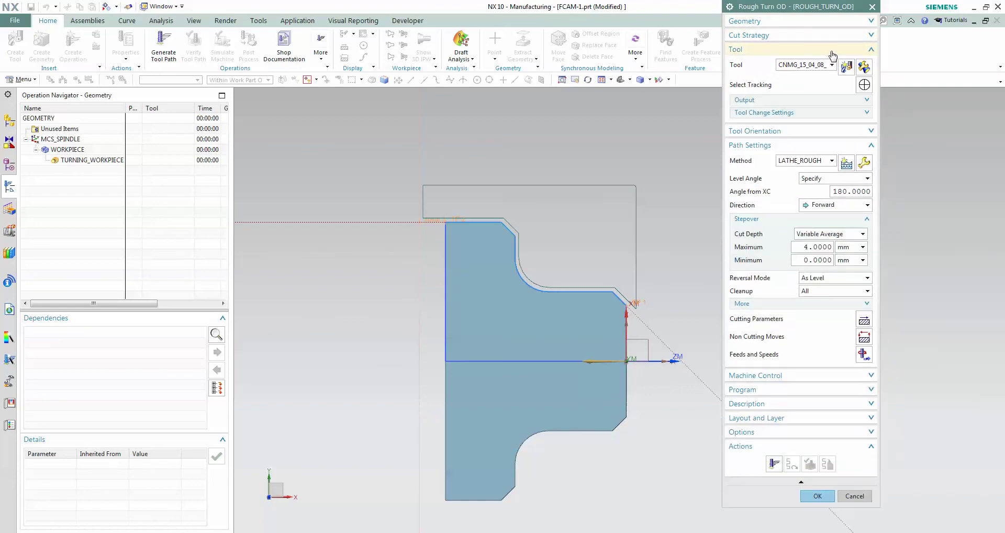
click(827, 49)
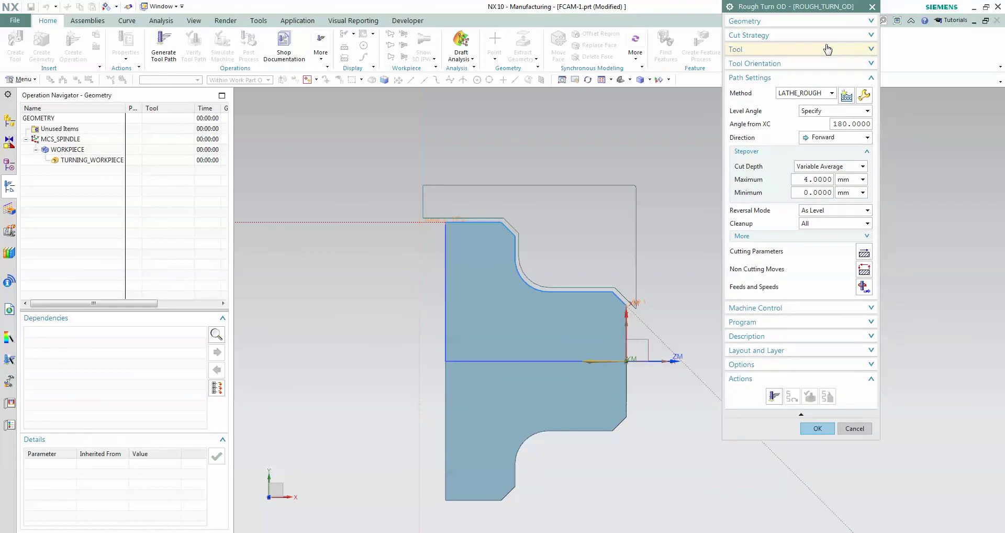
click(827, 65)
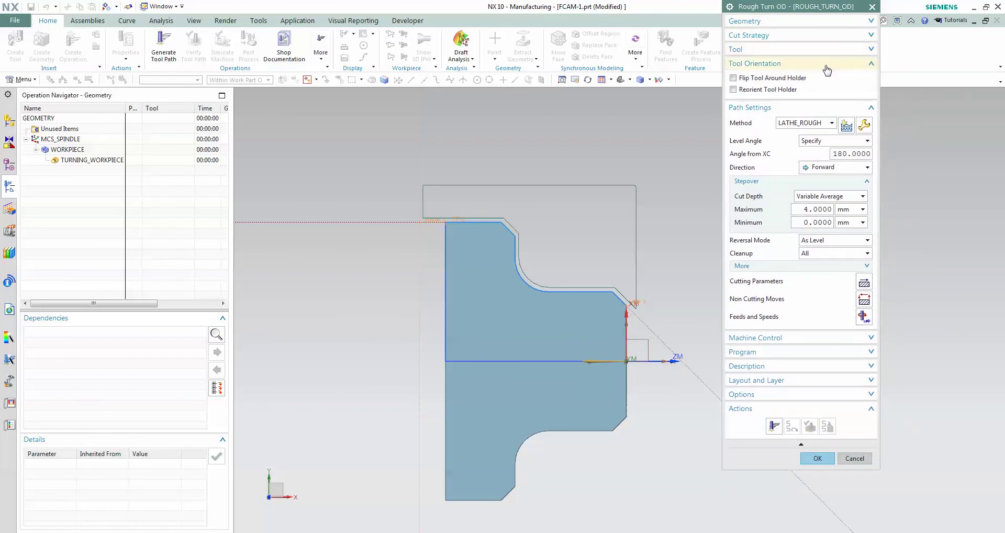
click(826, 66)
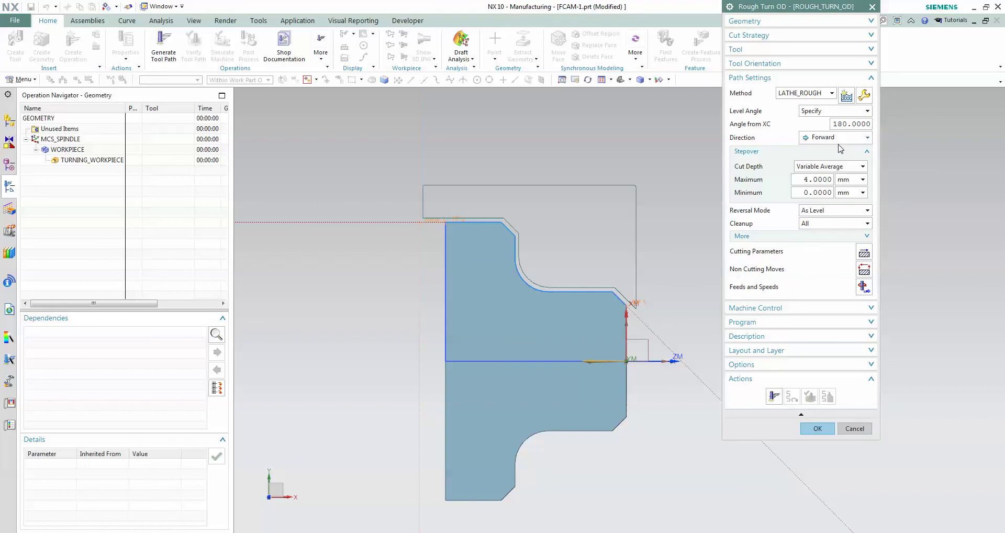
Step: Set the cut depth to Constant with a 5 mm maximum distance
click(835, 166)
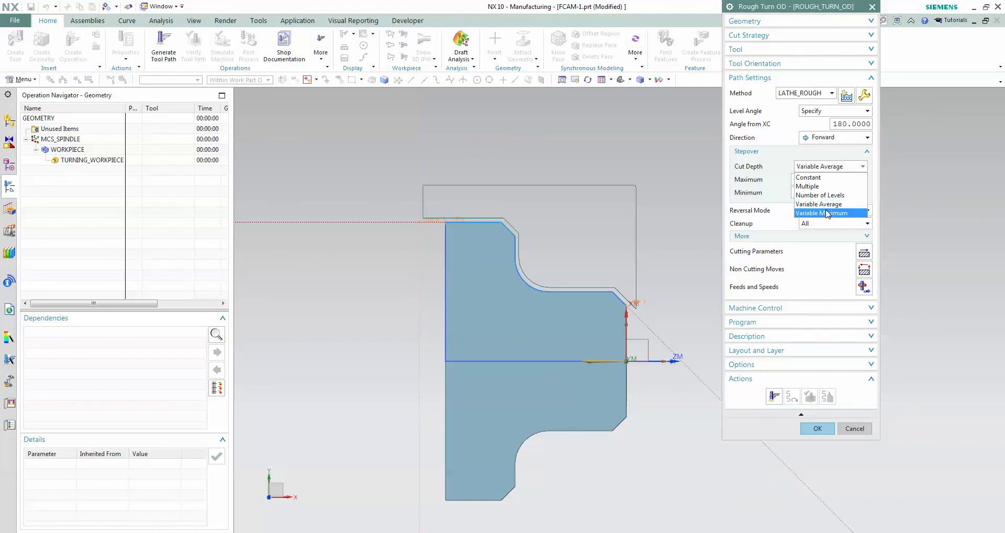
click(838, 178)
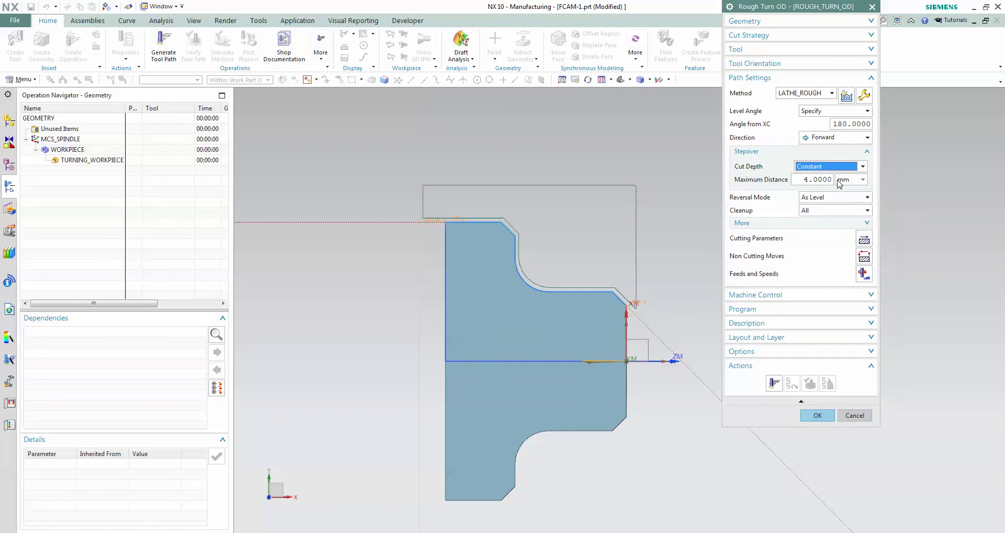
double_click(804, 180)
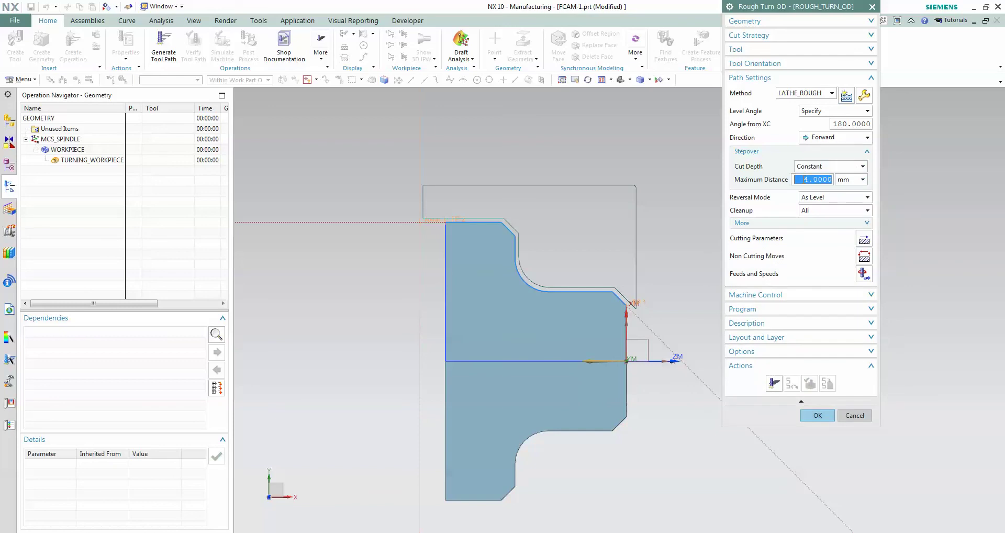
text(5.)
Step: Disallow undercuts and set rough stock to 0.2 on the face and 0 radially
click(864, 241)
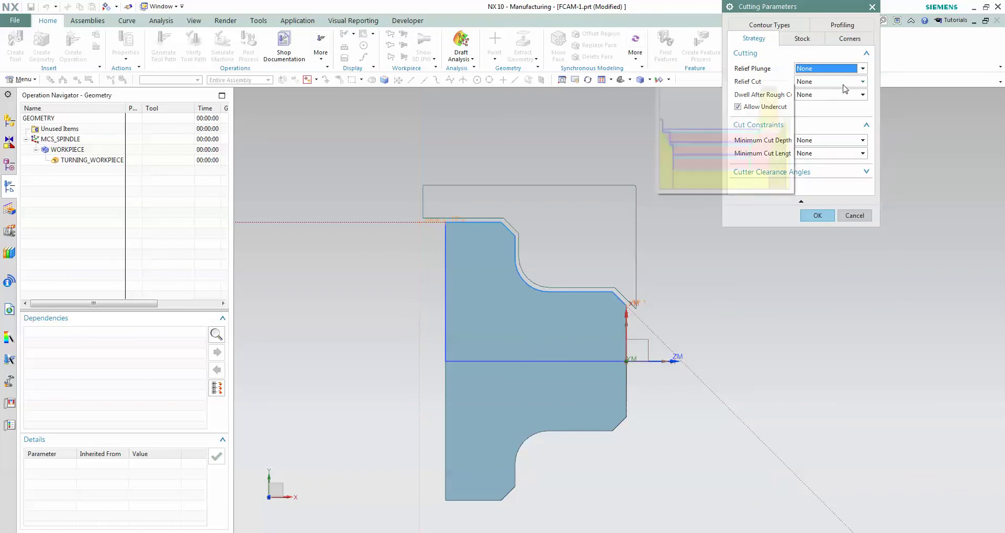
mouse_move(763, 107)
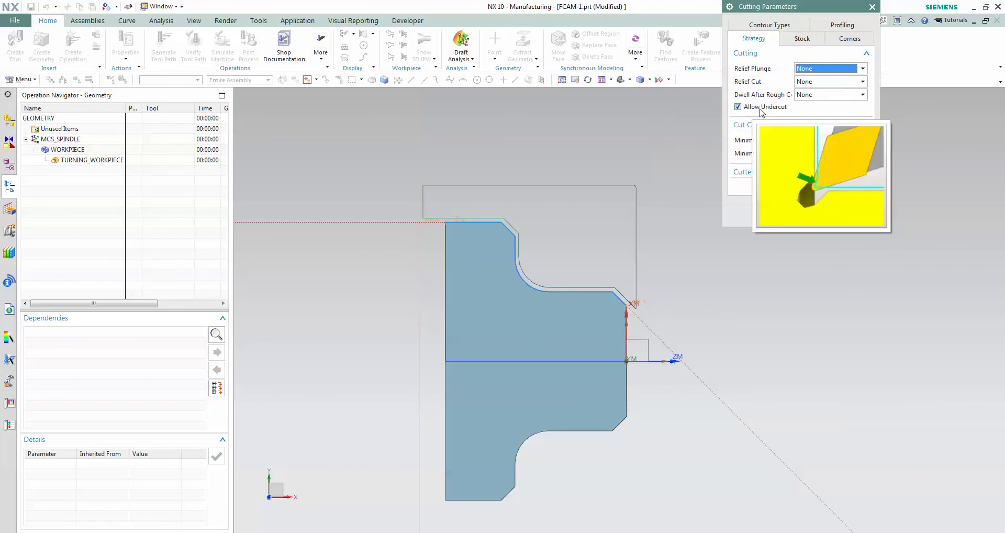
click(761, 108)
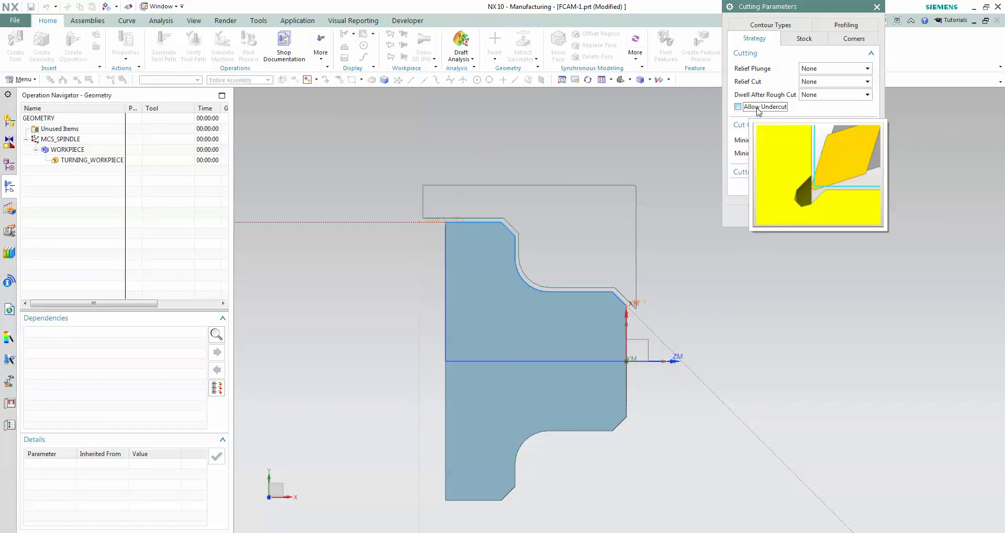
click(799, 45)
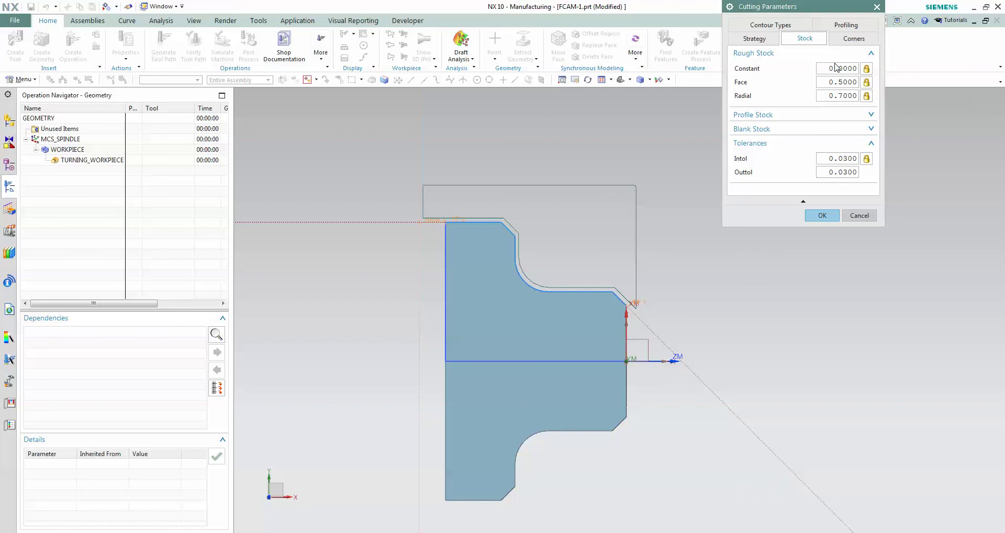
double_click(827, 82)
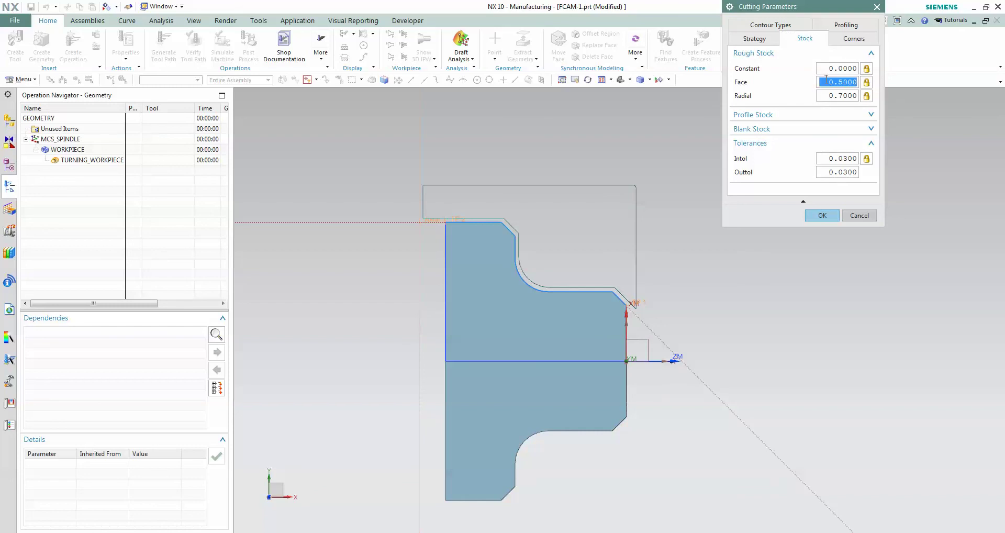
text(0.2)
double_click(826, 95)
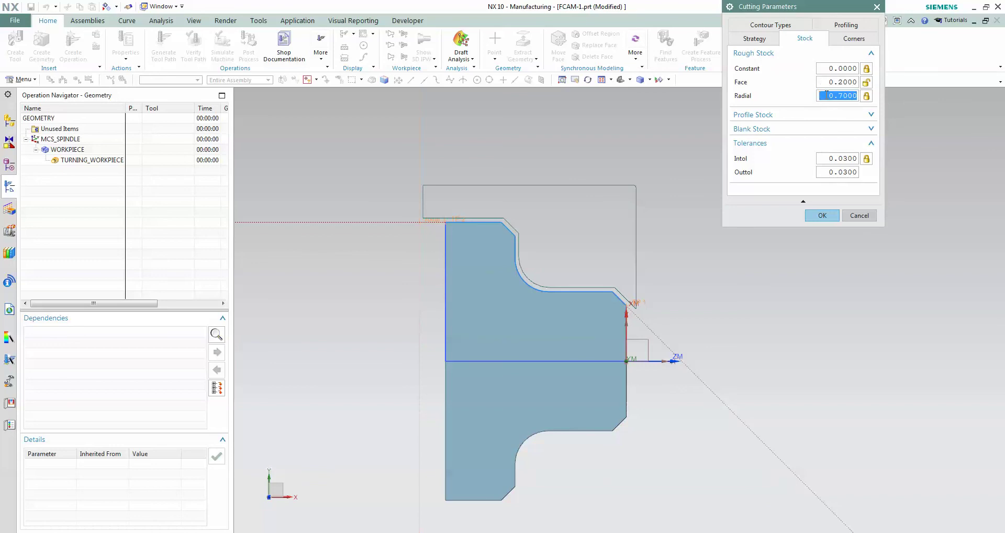
text(0.8)
Step: Review the Corners, Profiling and Contour Types settings, then accept the cutting parameters
click(851, 38)
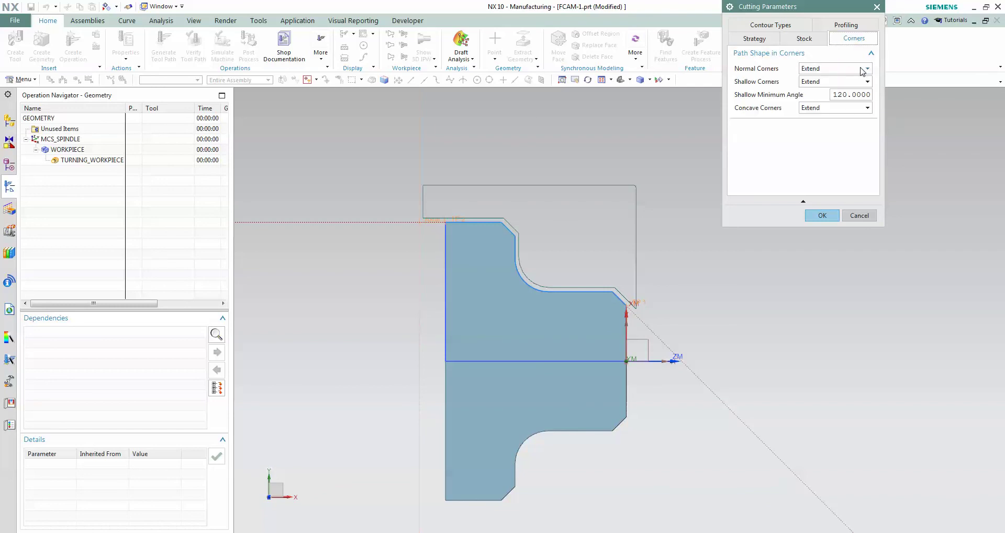
click(844, 27)
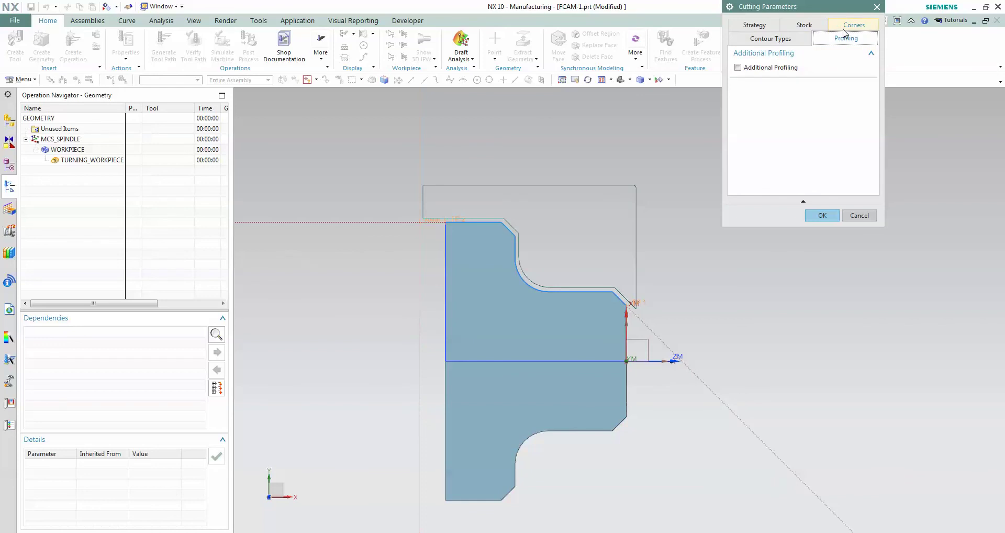
click(807, 41)
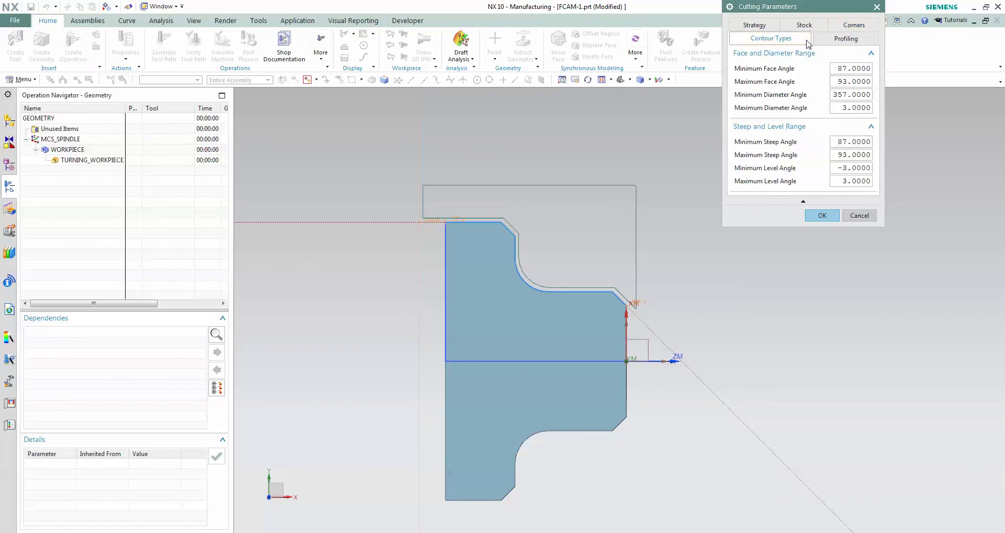
click(819, 216)
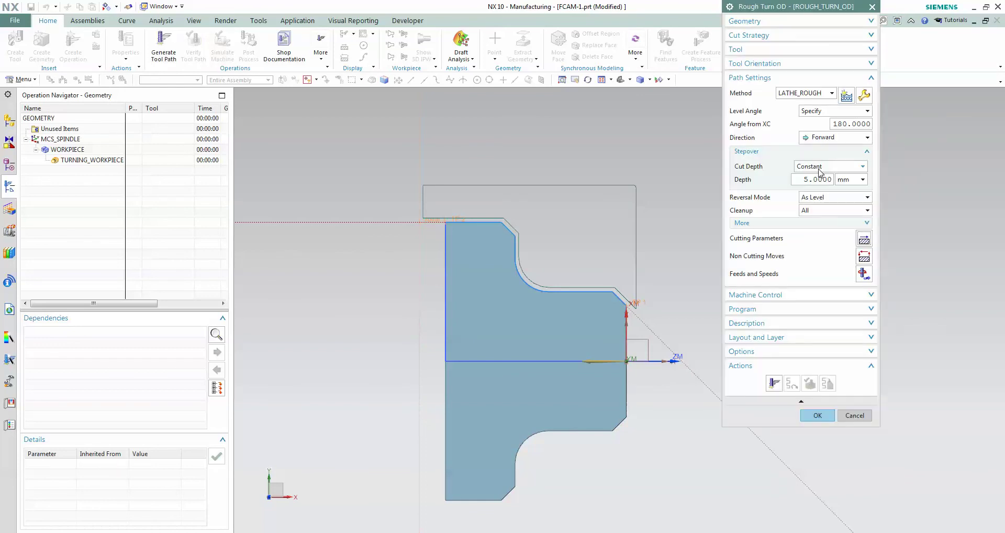
Step: Set the roughing engage and retract moves to Linear - Auto and edit their extend distances
click(865, 258)
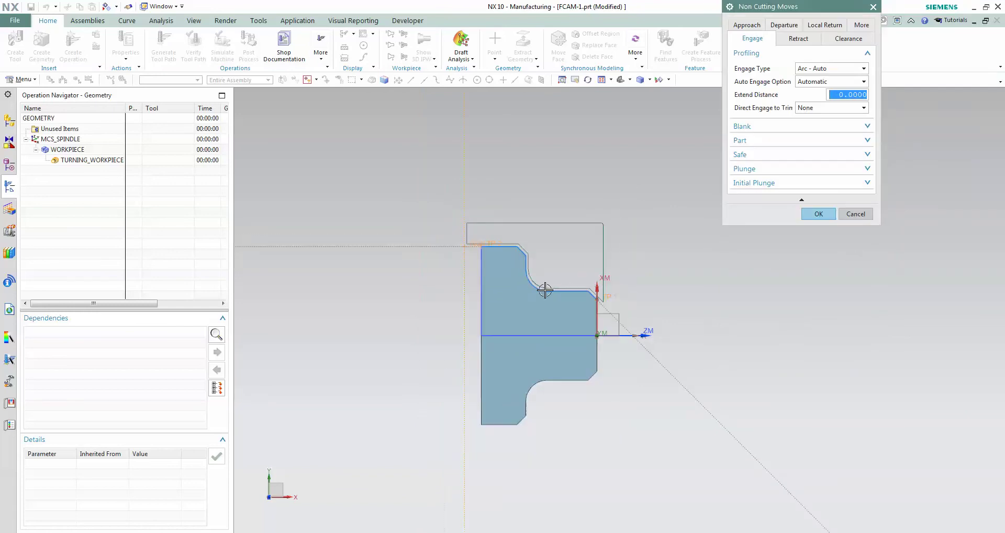
click(820, 69)
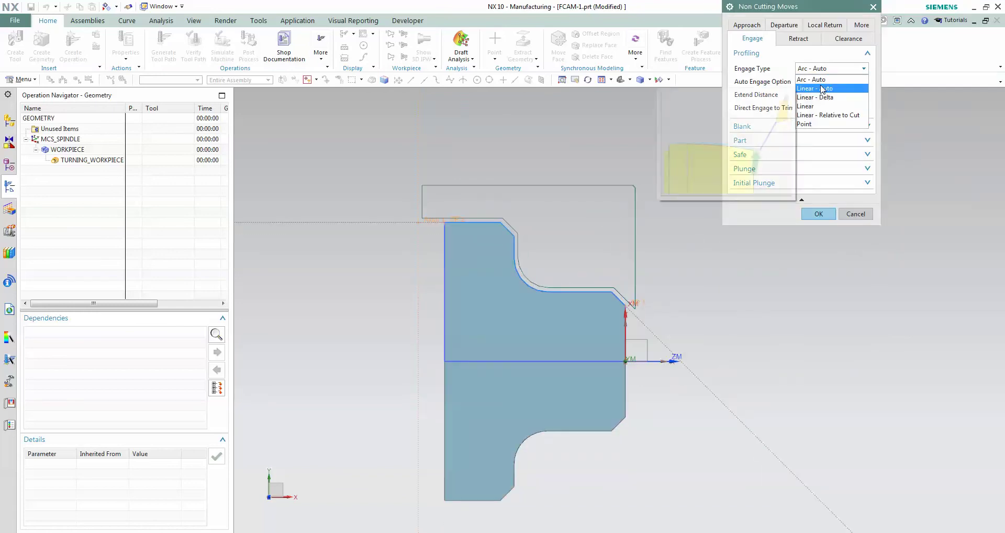
click(822, 88)
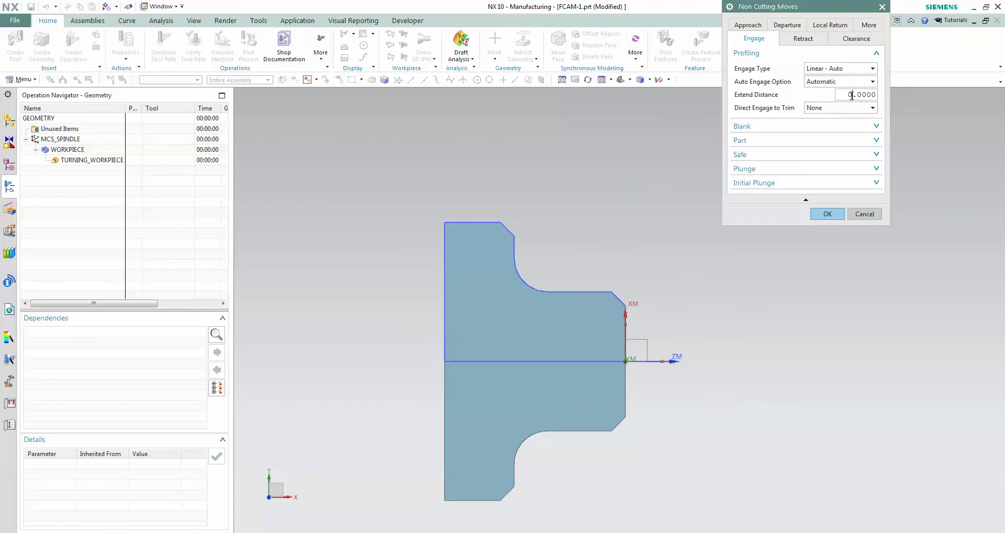
click(852, 95)
text(0.8)
click(803, 38)
mouse_move(840, 68)
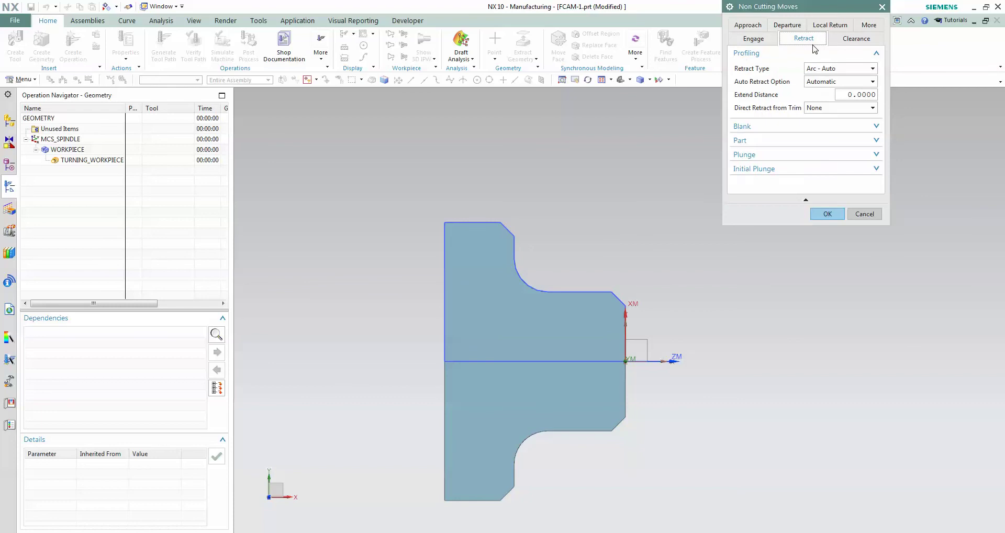
click(827, 73)
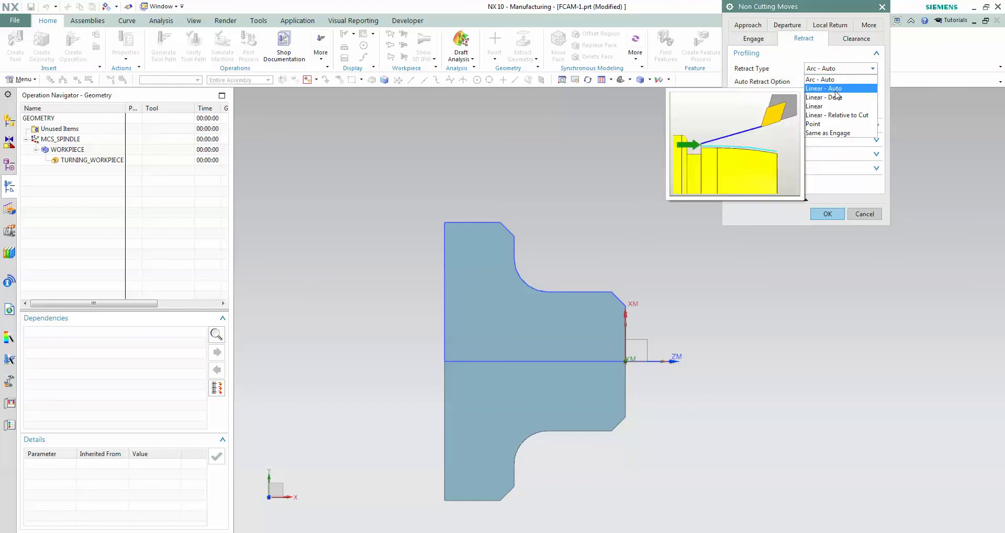
click(822, 89)
click(857, 96)
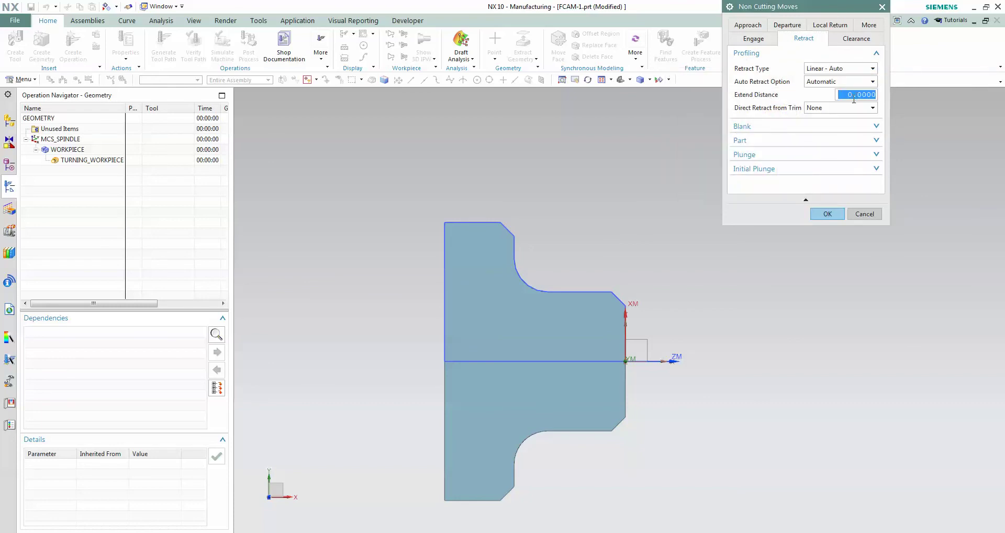
text(.8)
Step: Specify an approach start point at X 42.88, Y 74.08 near the tool insert
click(748, 27)
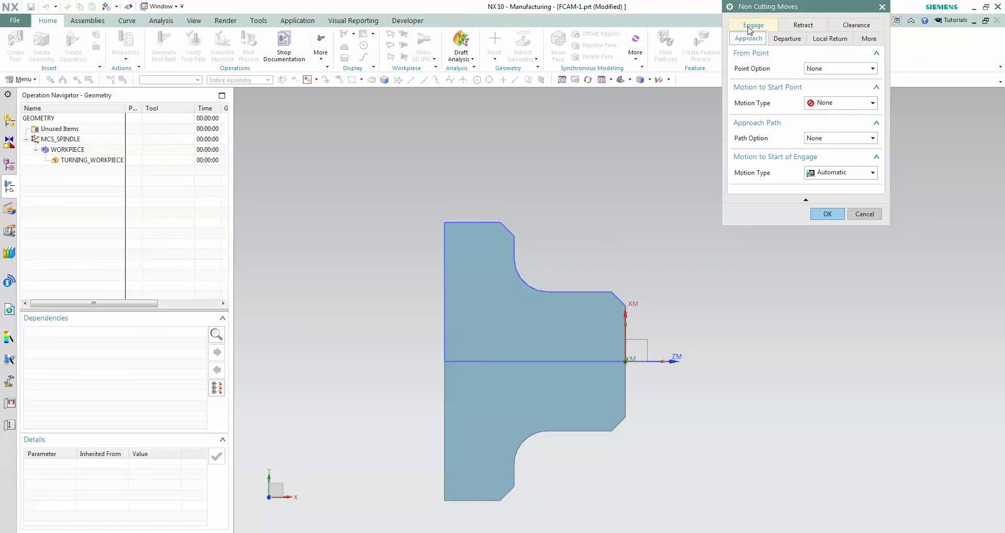
click(835, 70)
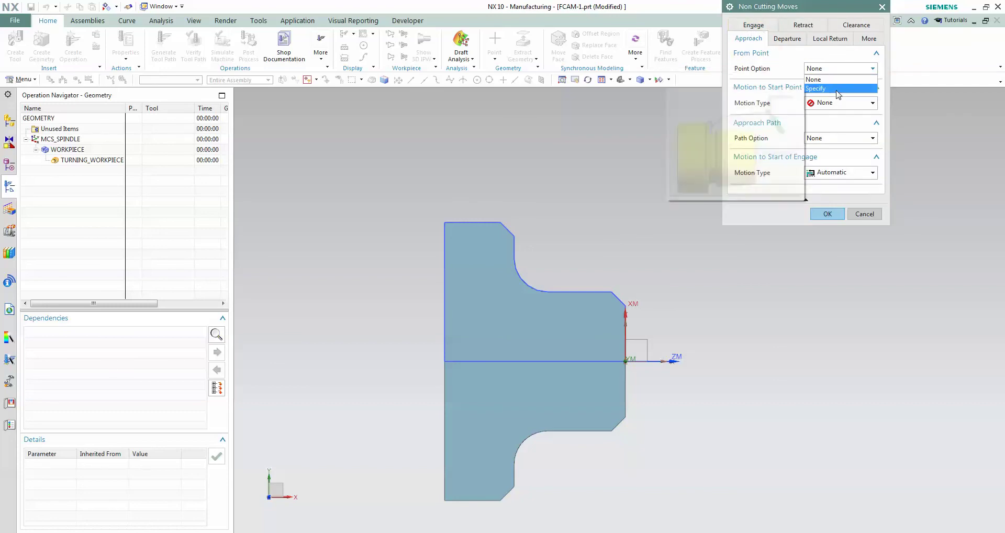
click(836, 88)
click(845, 84)
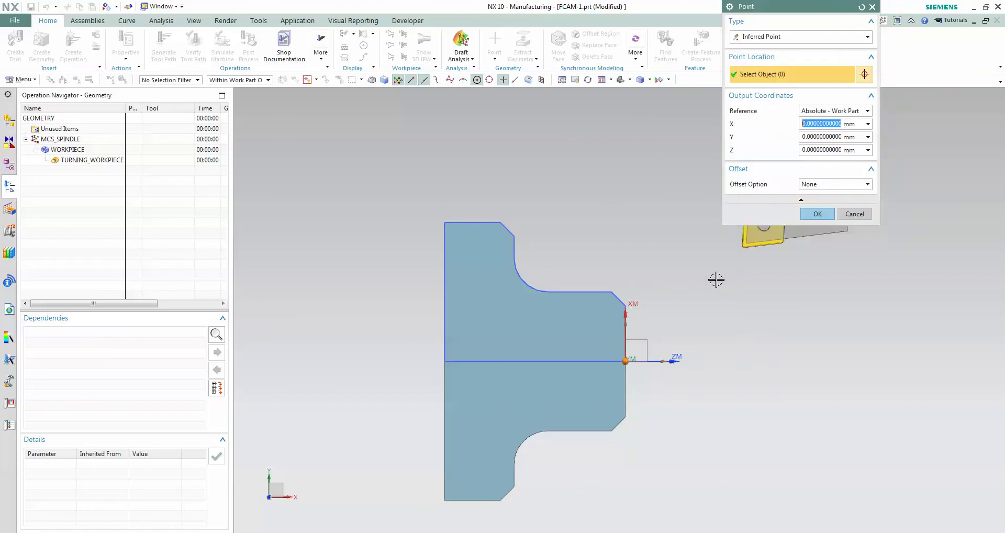
scroll(560, 281, up, 1)
scroll(560, 282, up, 3)
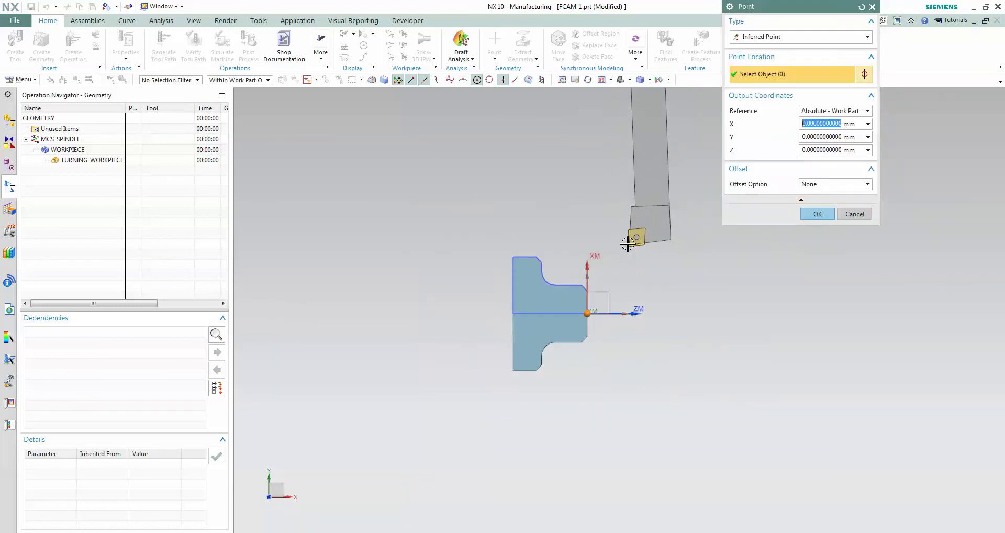
click(635, 231)
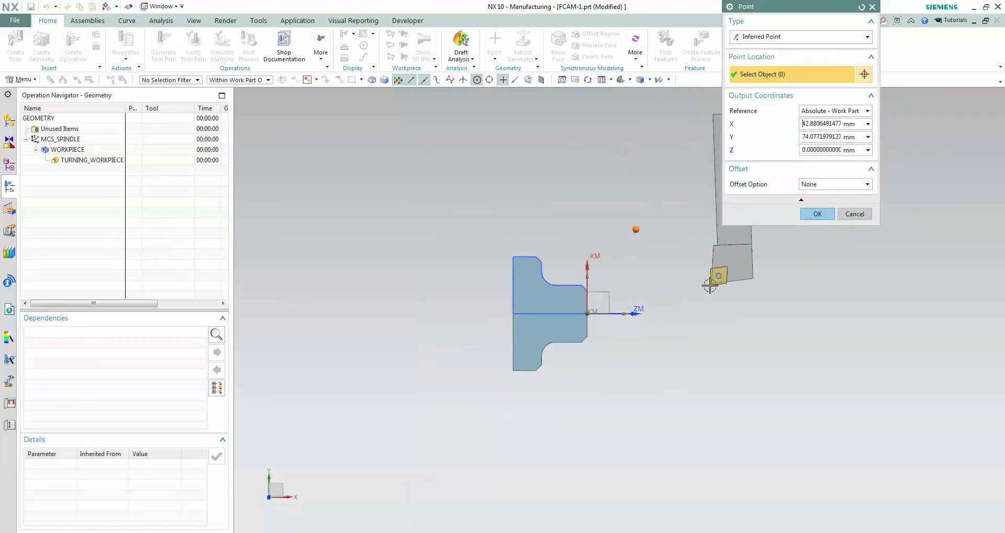
click(817, 213)
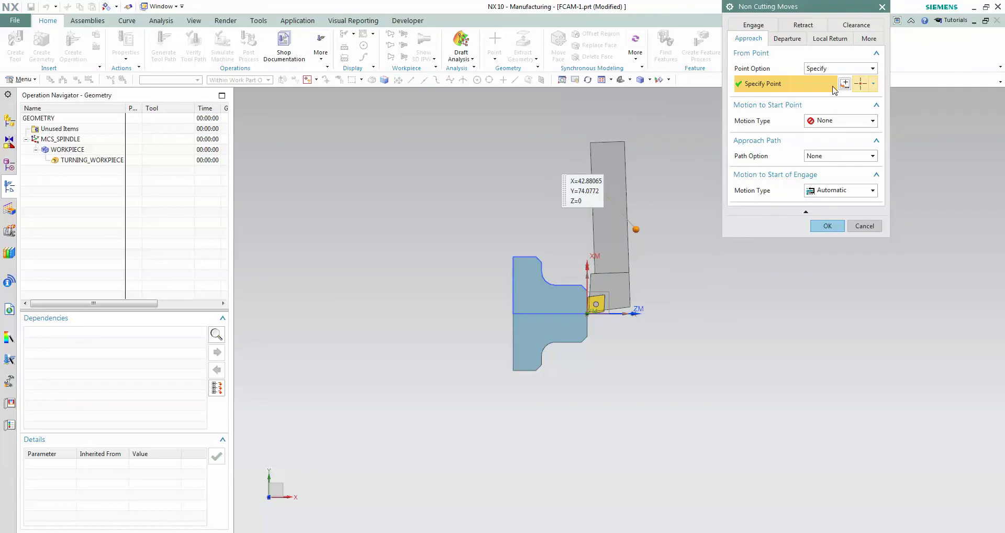
Step: Make the departure go-home move Direct to X 62.64, Y 85.56 and accept the non-cutting moves
click(787, 39)
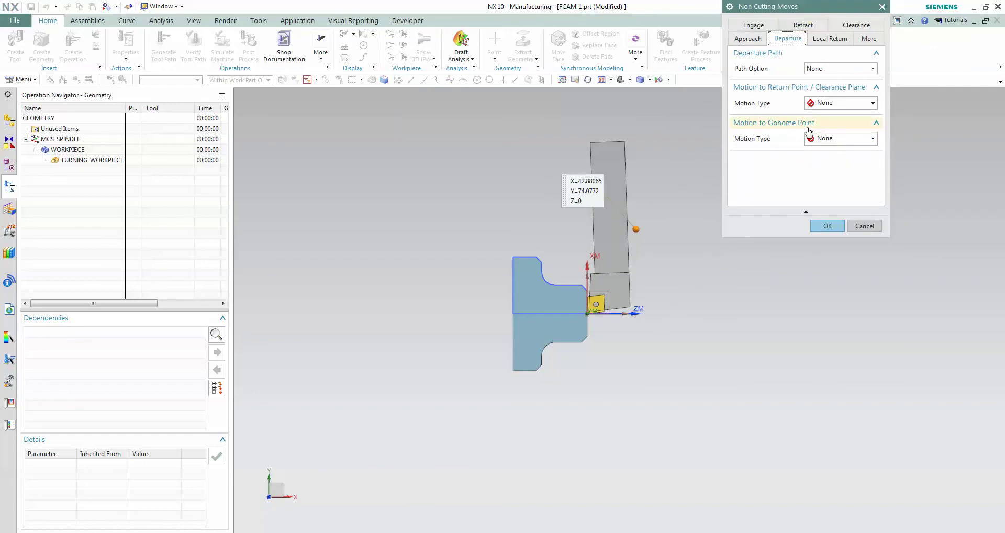
click(826, 138)
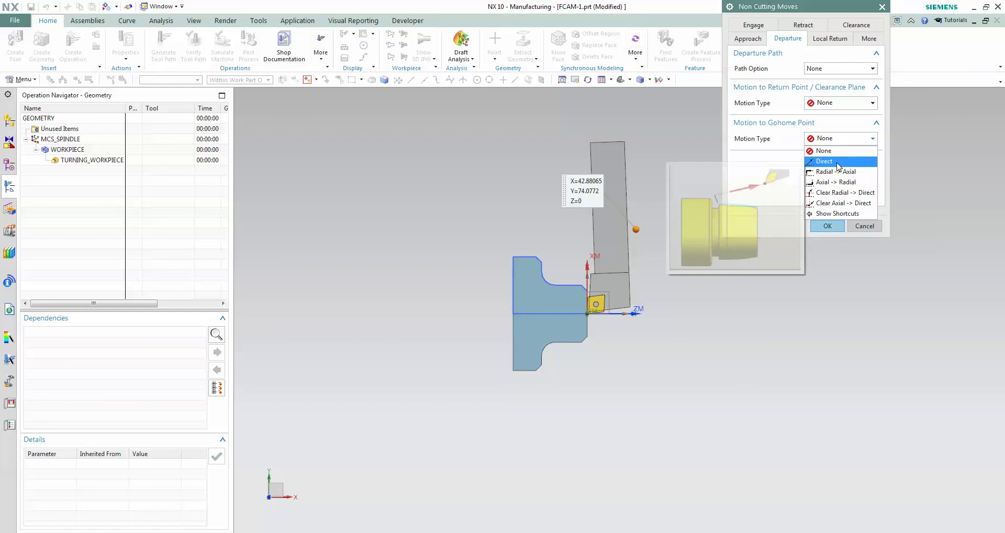
click(838, 164)
click(844, 168)
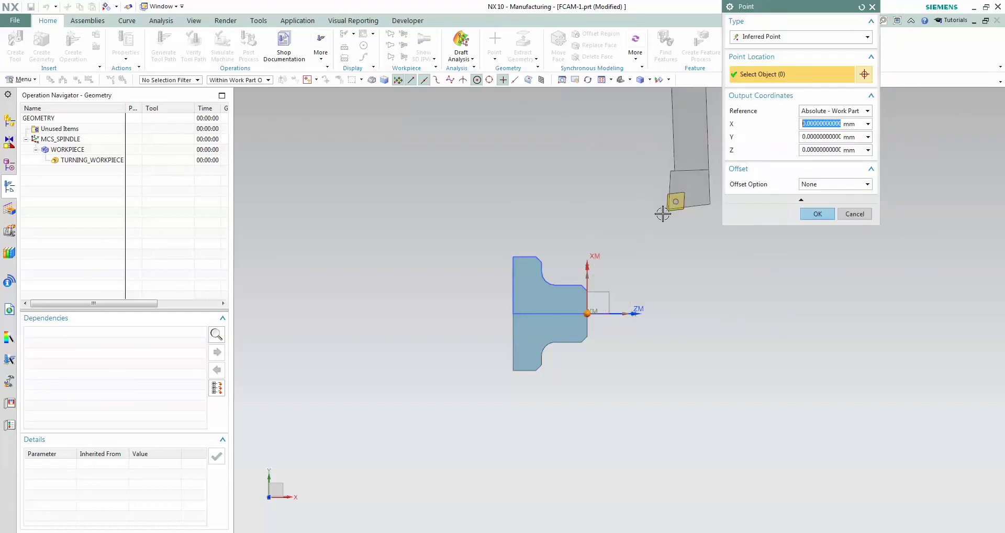
click(659, 216)
click(817, 214)
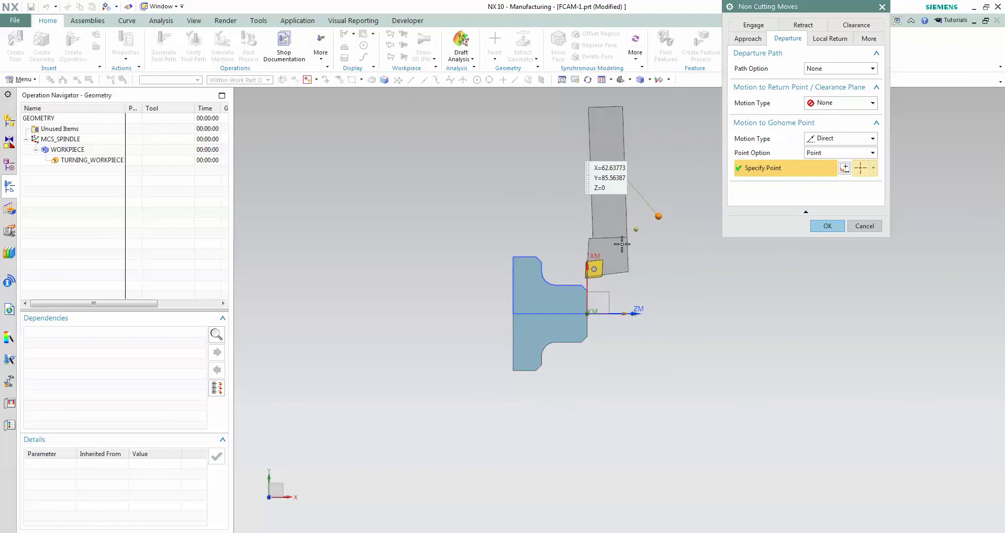
click(820, 226)
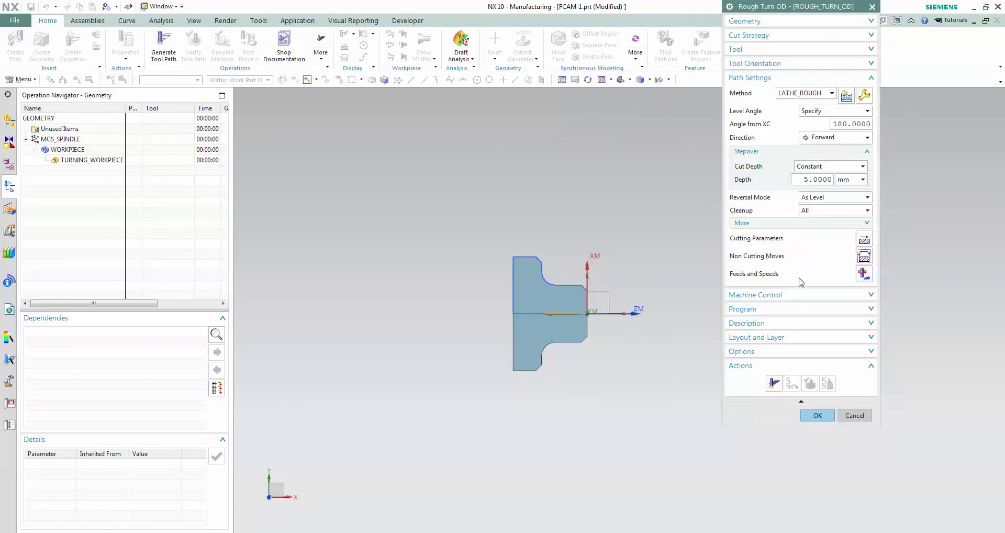
Step: Generate the Rough Turn OD roughing passes and open Tool Path Visualization via Verify
click(775, 386)
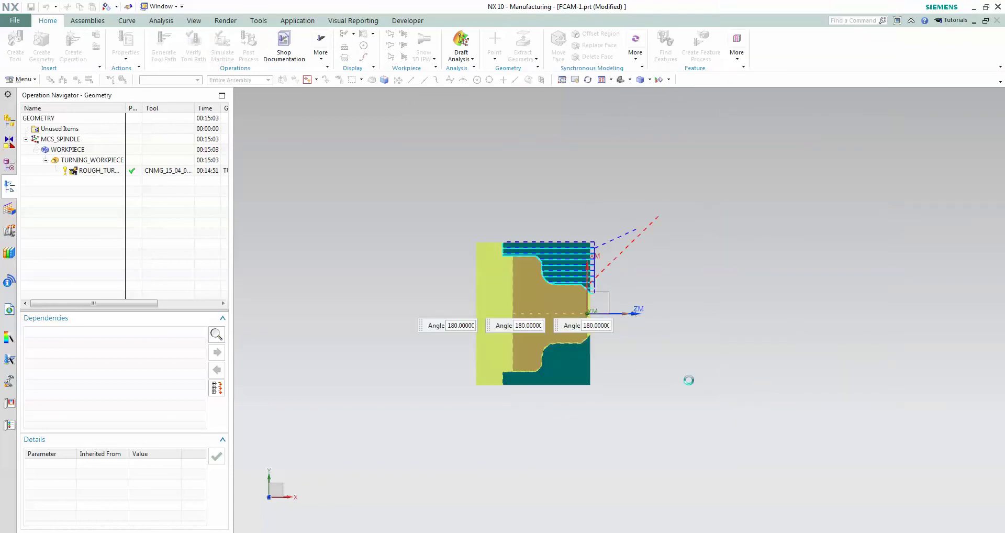
scroll(640, 284, up, 2)
scroll(568, 287, up, 1)
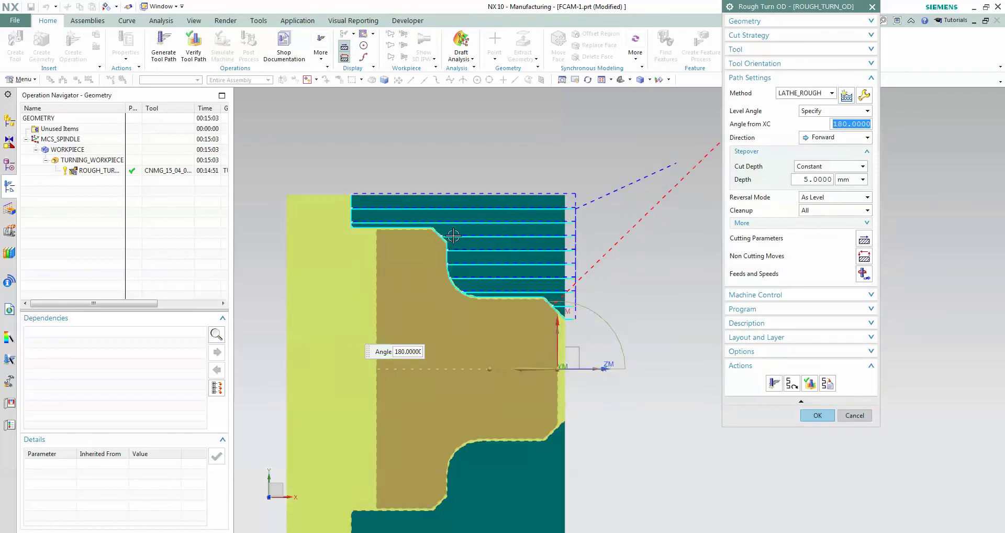
scroll(522, 223, up, 1)
click(810, 384)
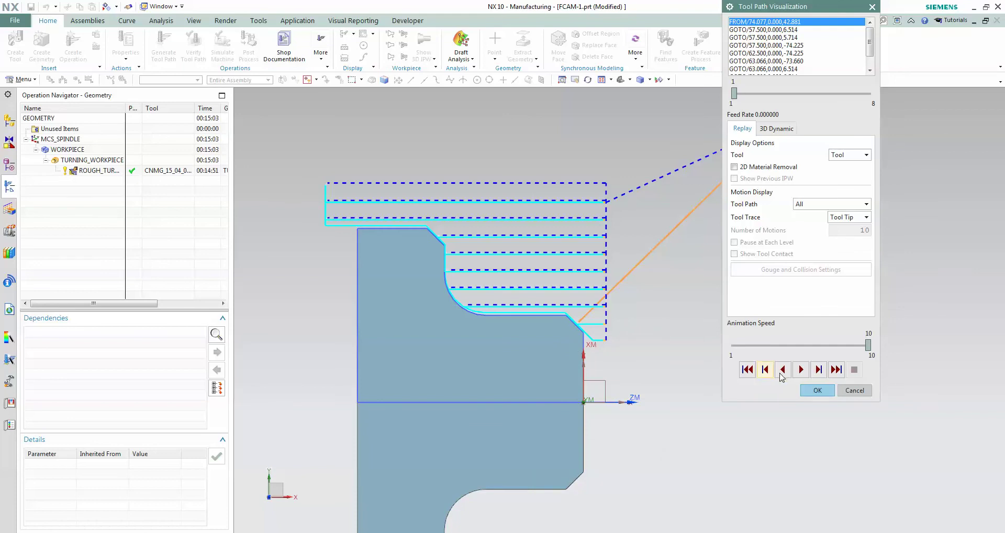
Step: Turn on 2D Material Removal and step through all eight roughing passes to the go-home move
click(758, 168)
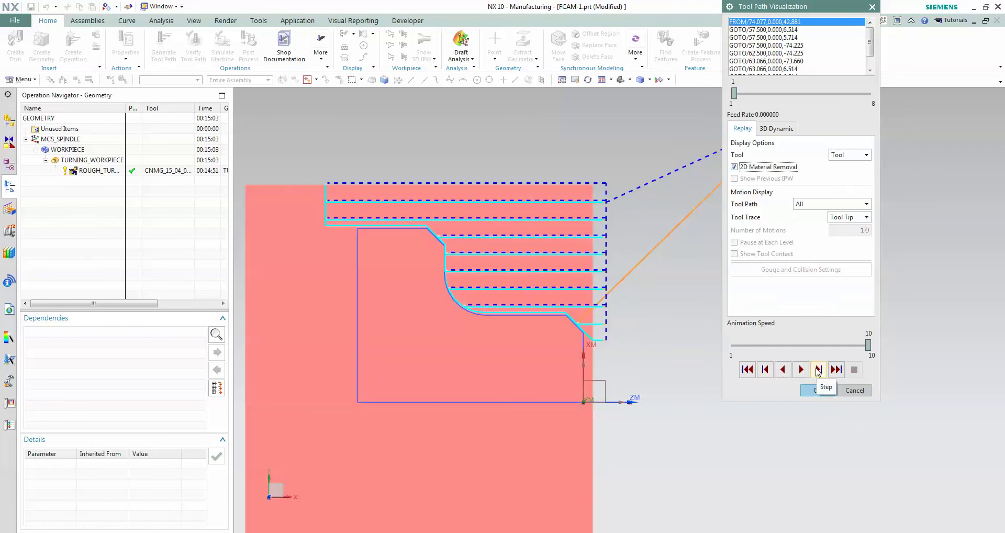
click(818, 371)
click(819, 370)
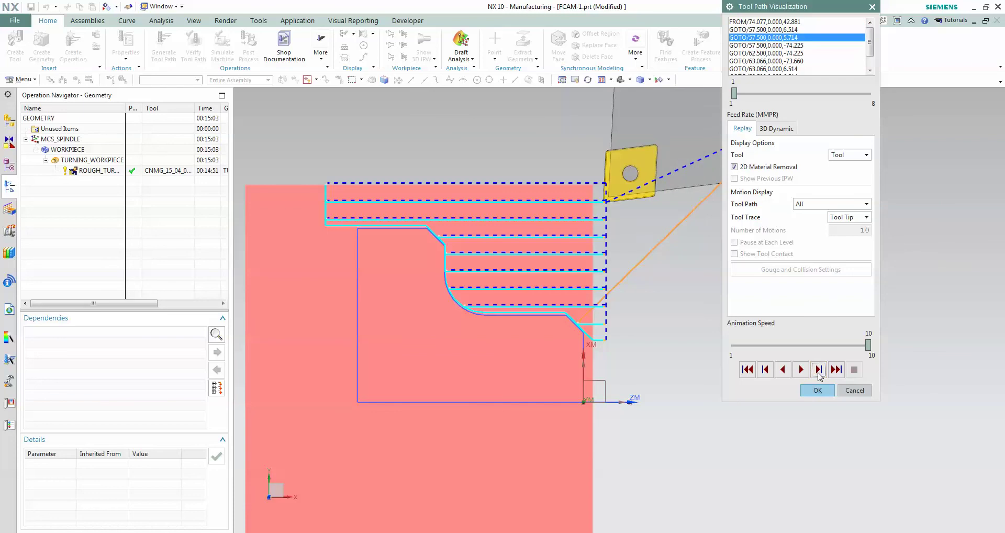
click(819, 369)
click(819, 369)
click(819, 370)
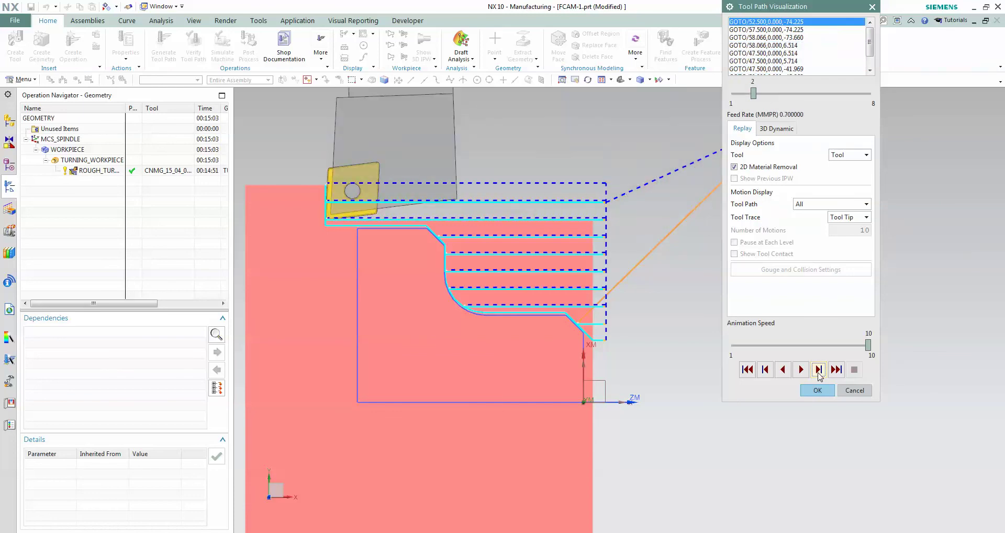
click(819, 370)
click(819, 370)
click(818, 369)
click(819, 370)
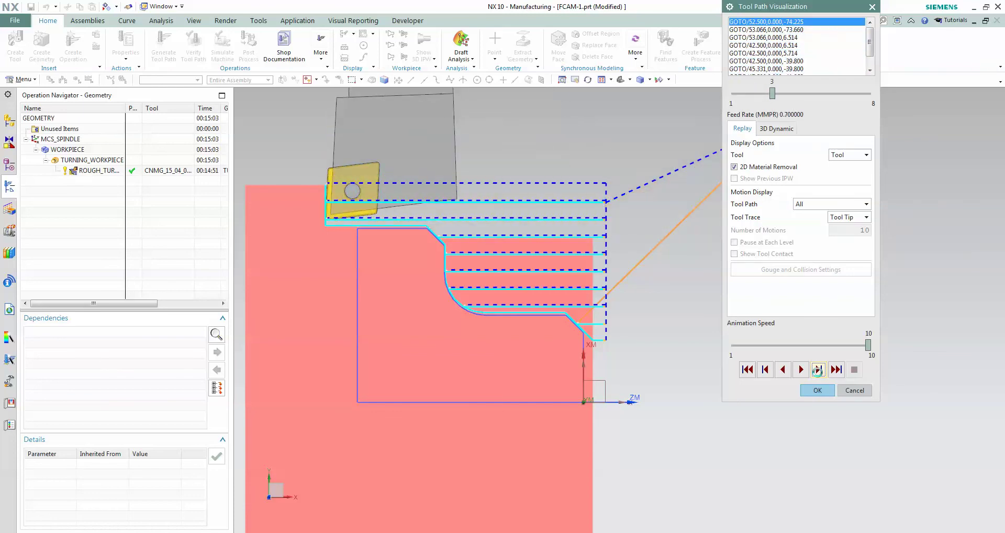
click(819, 370)
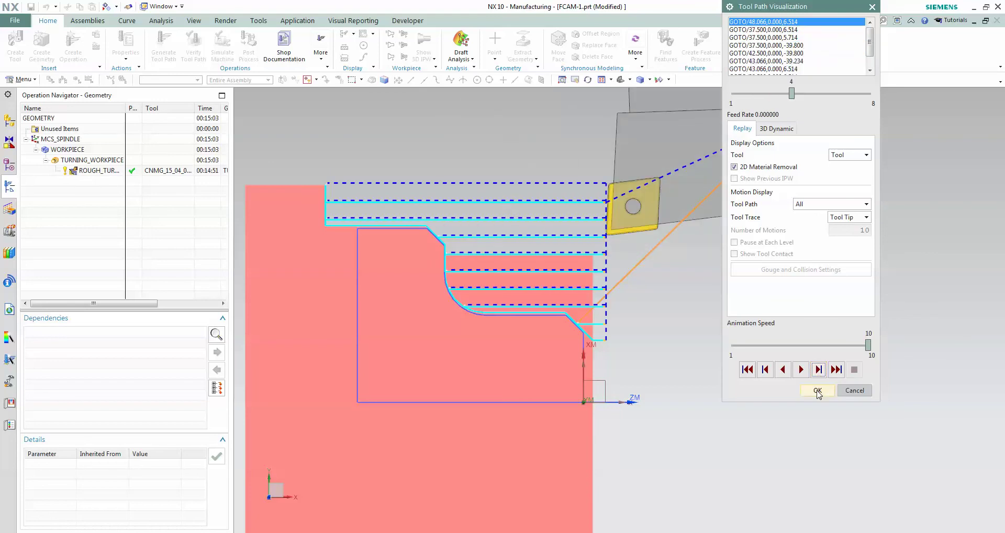
click(819, 370)
click(819, 370)
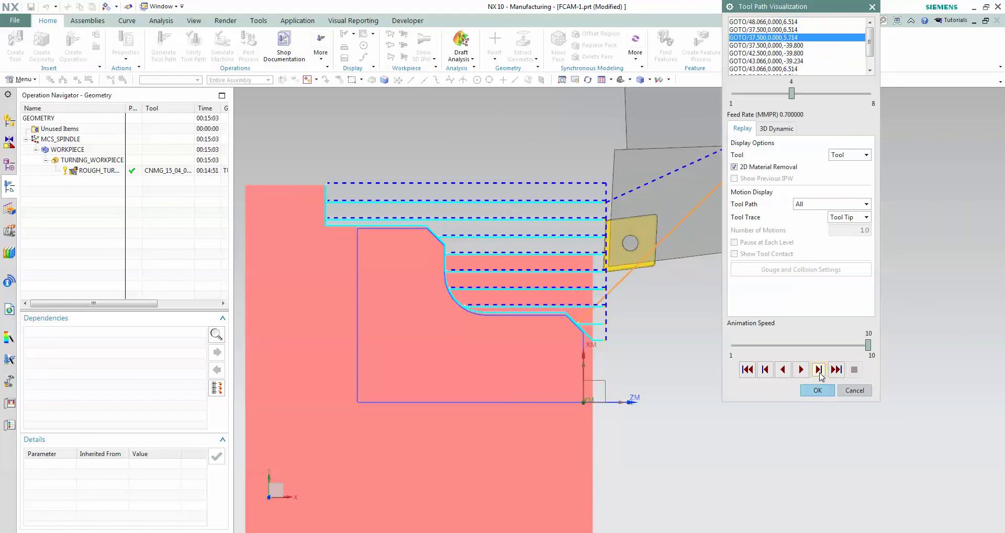
click(818, 370)
click(819, 369)
click(818, 370)
click(819, 370)
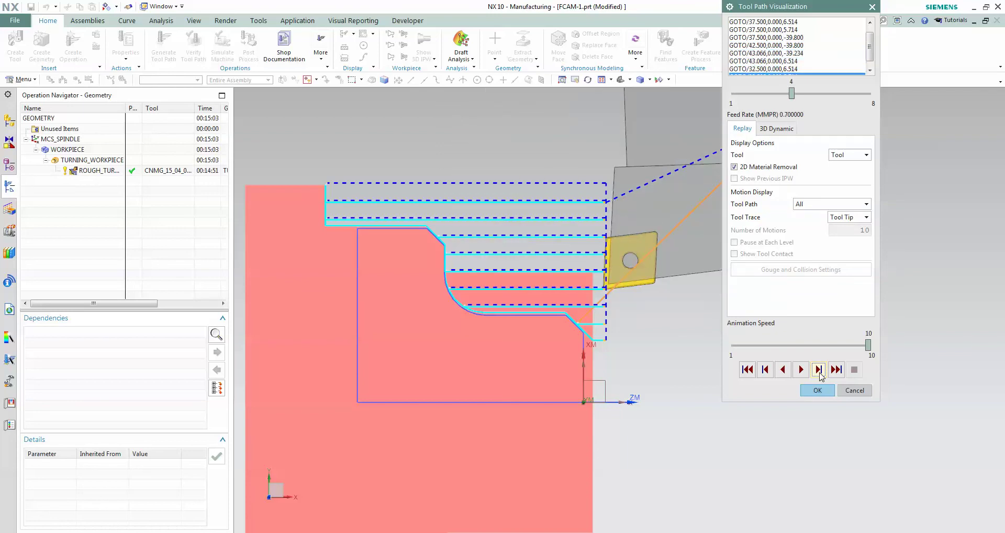
click(818, 369)
click(819, 369)
click(818, 370)
click(818, 370)
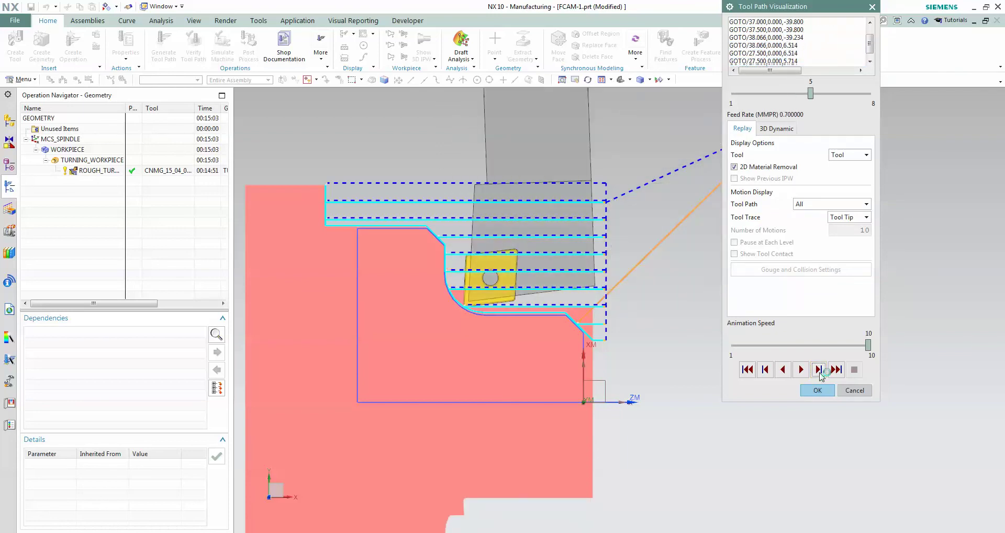
click(818, 370)
click(819, 370)
click(819, 370)
click(819, 370)
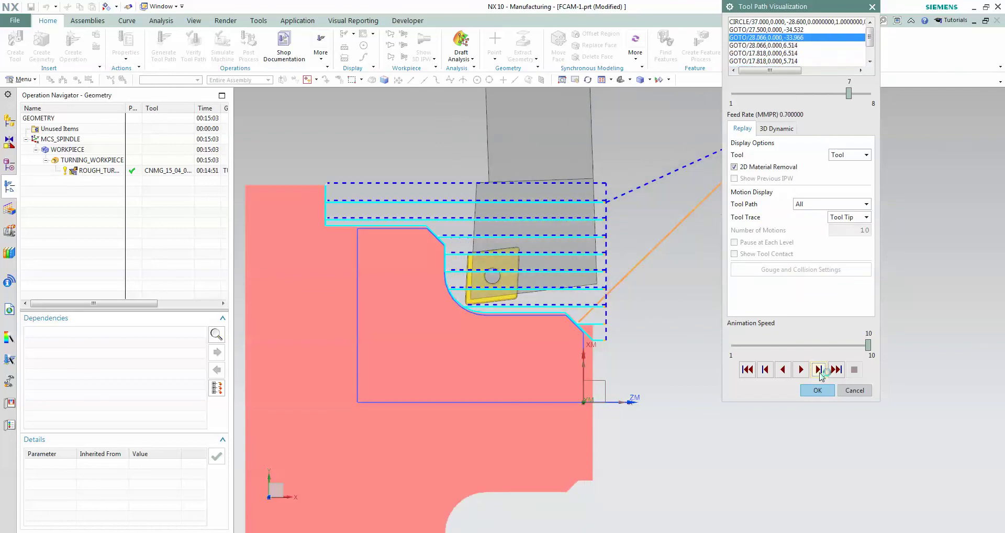
click(818, 370)
click(818, 370)
click(818, 369)
click(819, 370)
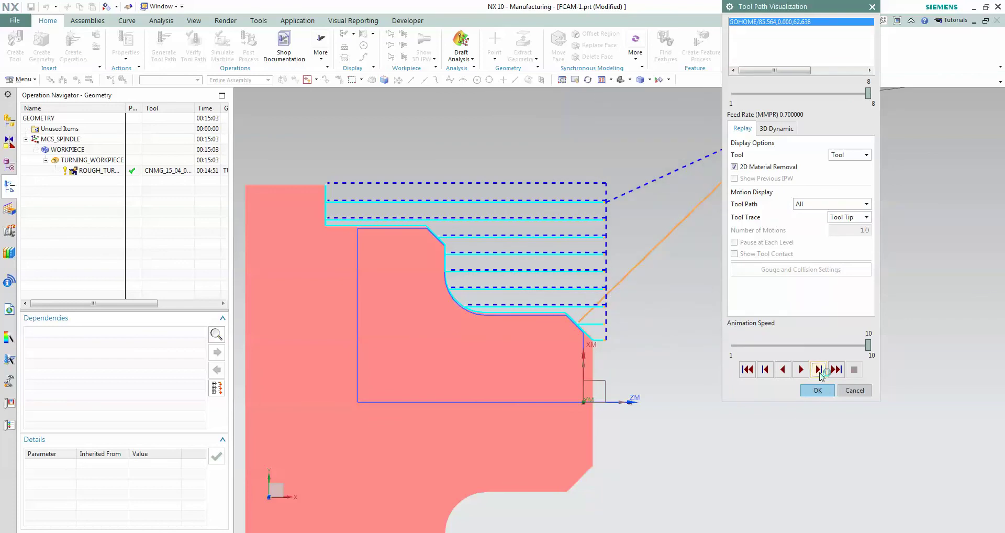
Step: Close Tool Path Visualization and return to the Rough Turn OD dialog
scroll(635, 370, down, 2)
scroll(634, 400, down, 1)
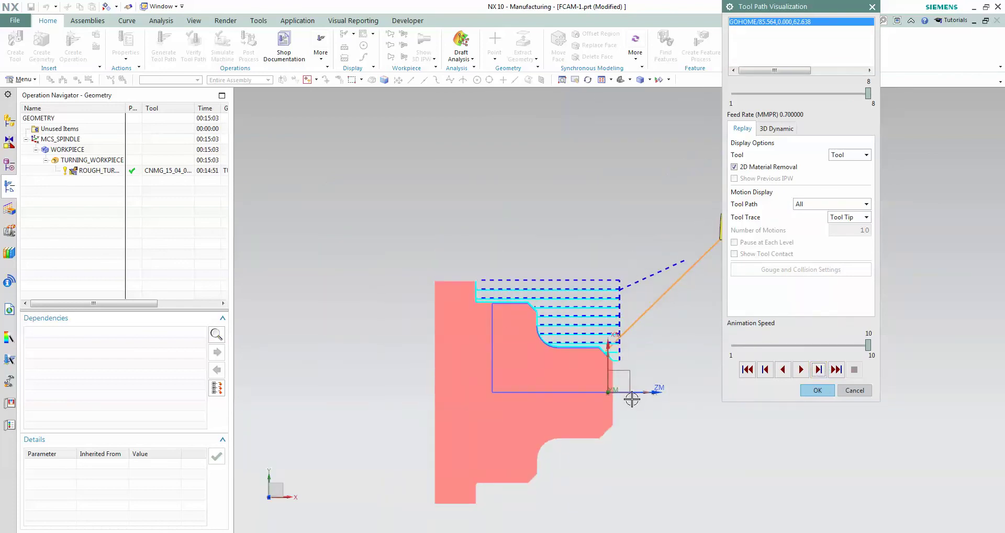
scroll(595, 495, up, 2)
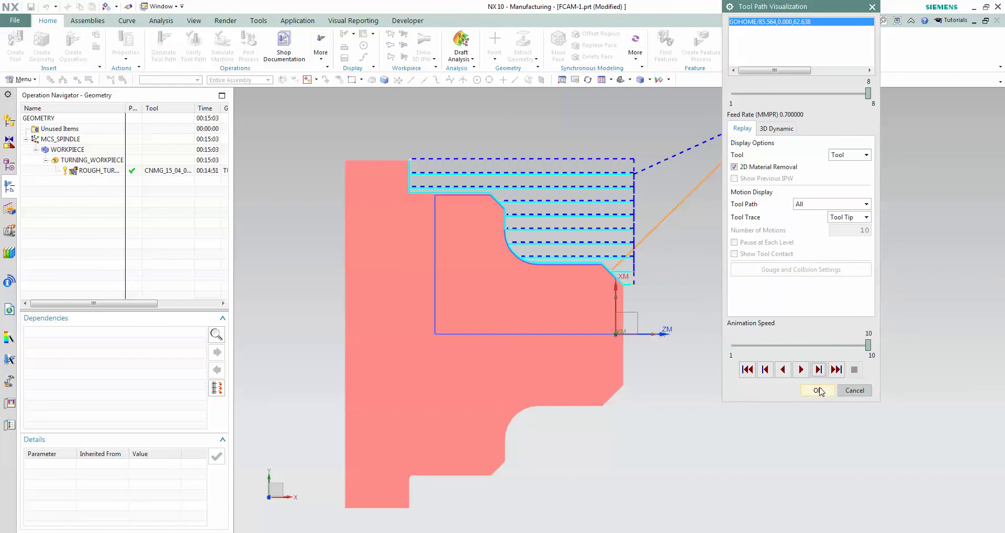
click(818, 390)
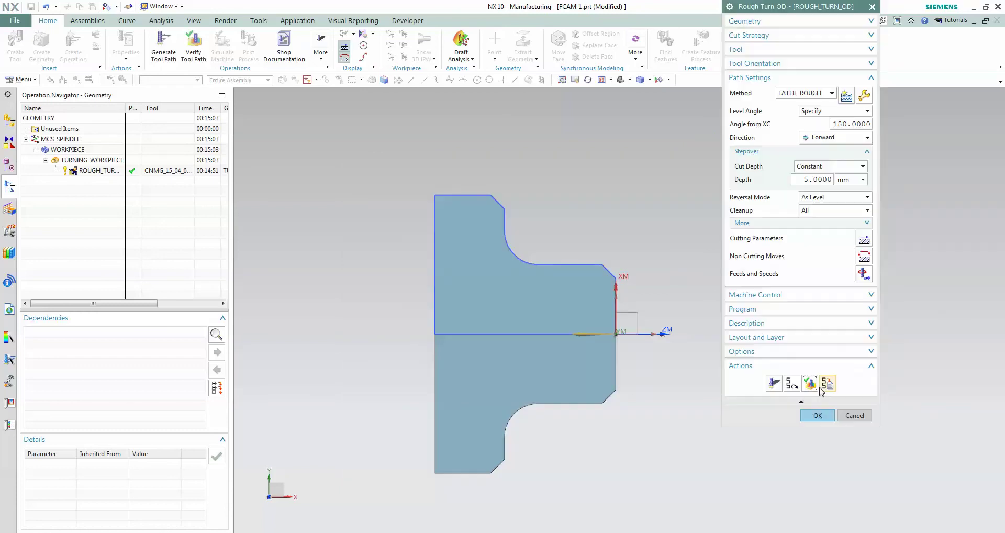
Step: Accept Rough Turn OD and insert a Facing operation named FACING under TURNING_WORKPIECE
click(818, 416)
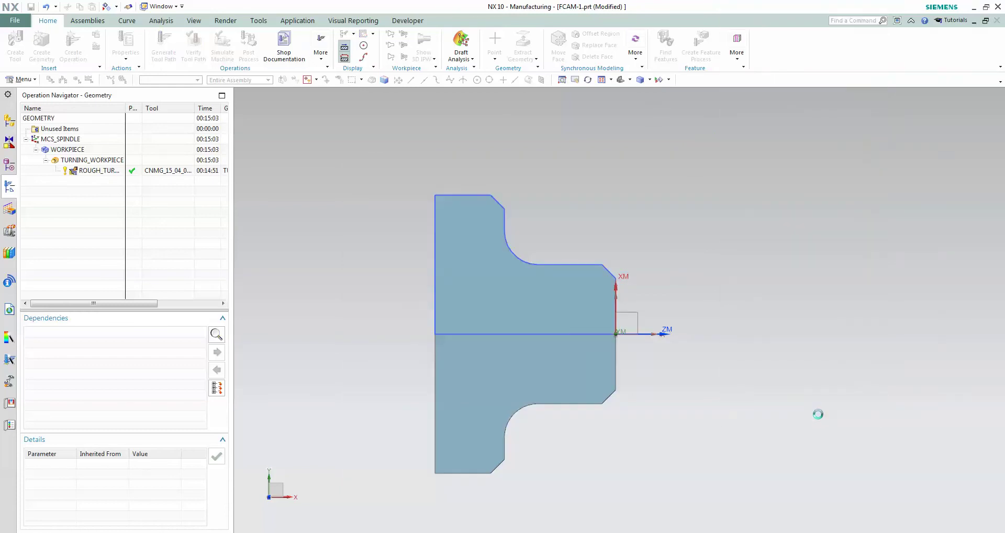
click(97, 171)
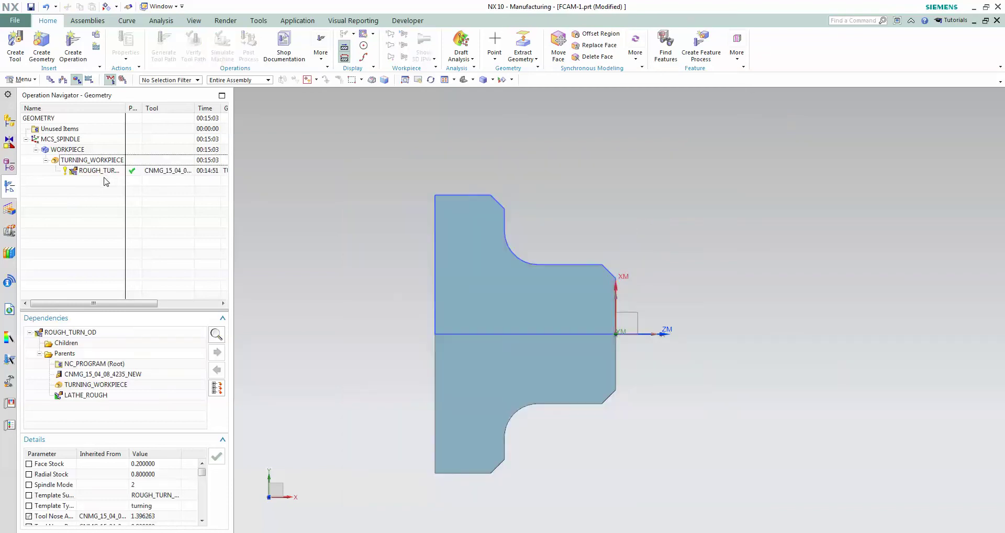
right_click(105, 172)
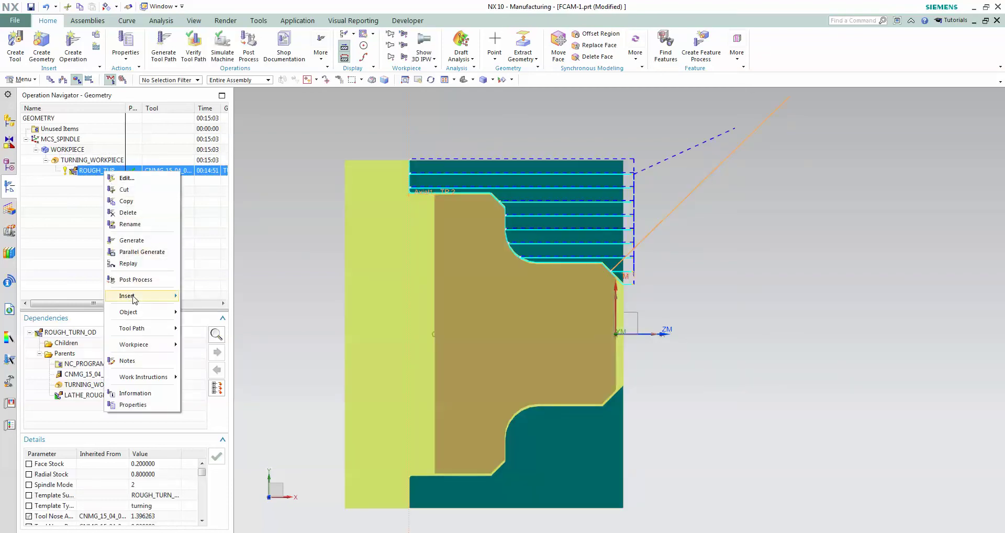
mouse_move(127, 296)
click(210, 298)
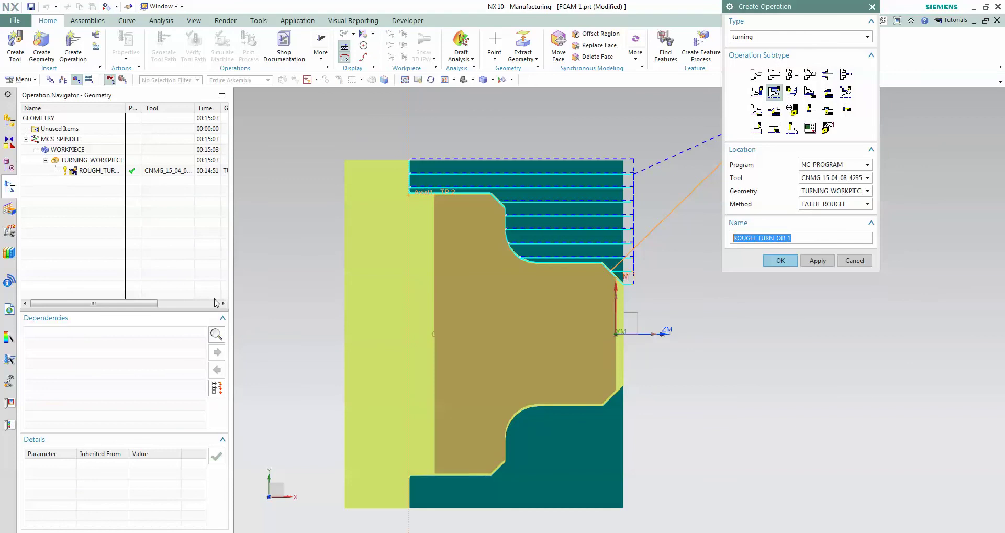
click(756, 94)
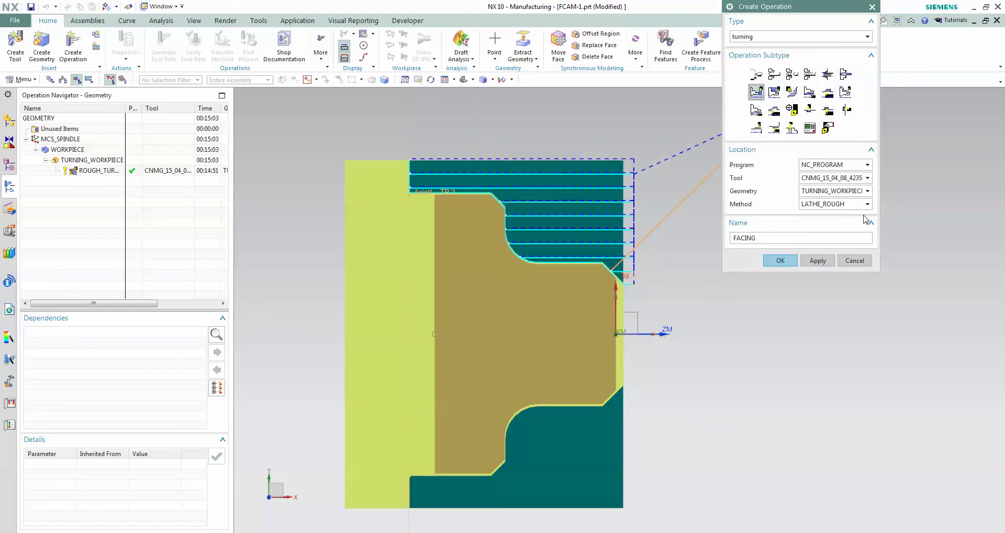
click(784, 265)
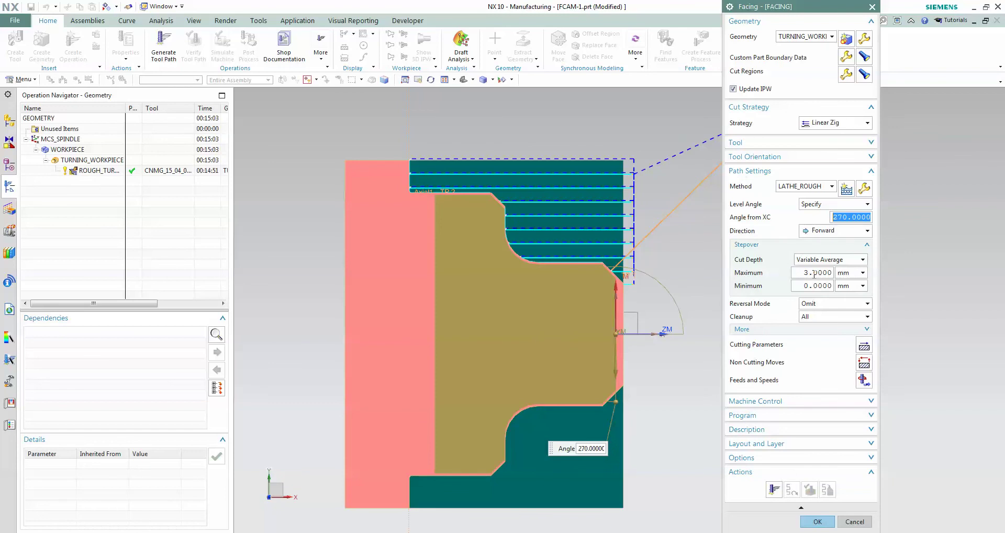
Step: Limit FACING's Axial Trim Plane 1 by a point at X 0, Y 10 on the end face
double_click(816, 273)
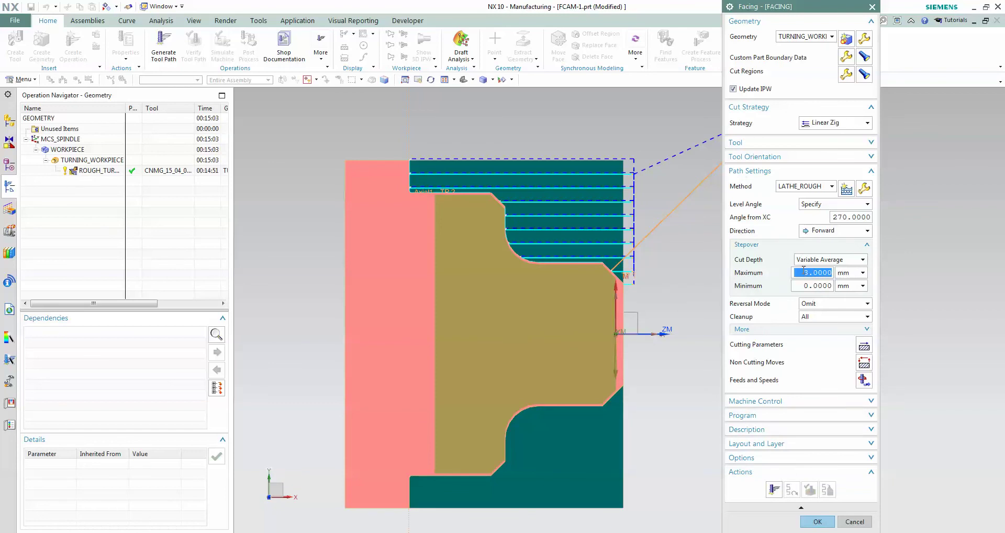
click(847, 74)
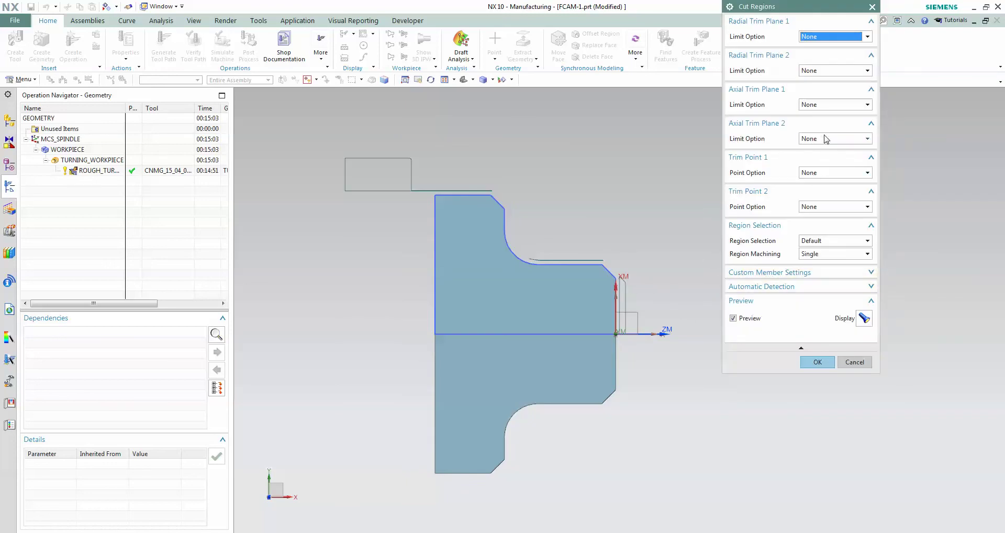
click(829, 104)
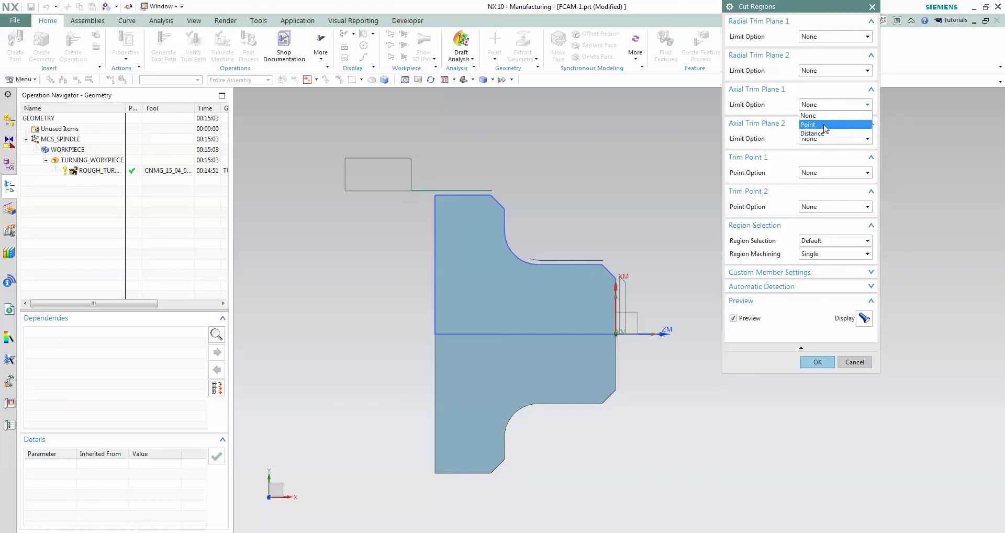
click(827, 124)
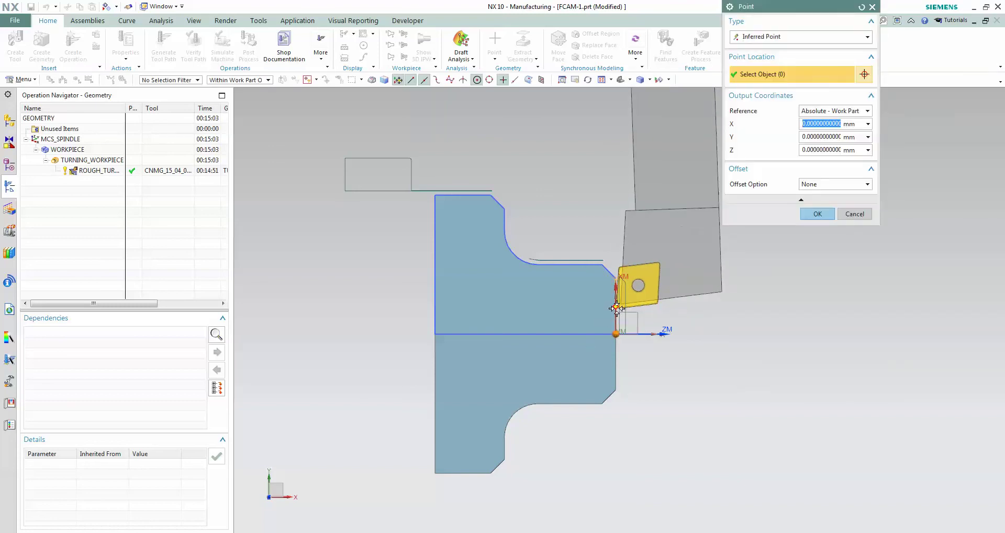
click(818, 214)
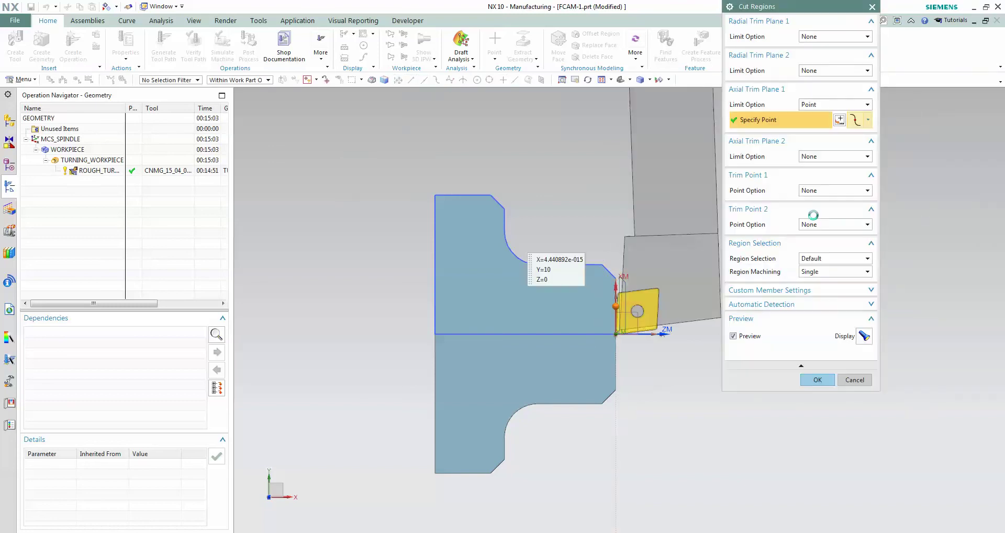
scroll(602, 309, down, 2)
scroll(624, 297, down, 3)
scroll(624, 298, up, 2)
scroll(542, 414, up, 2)
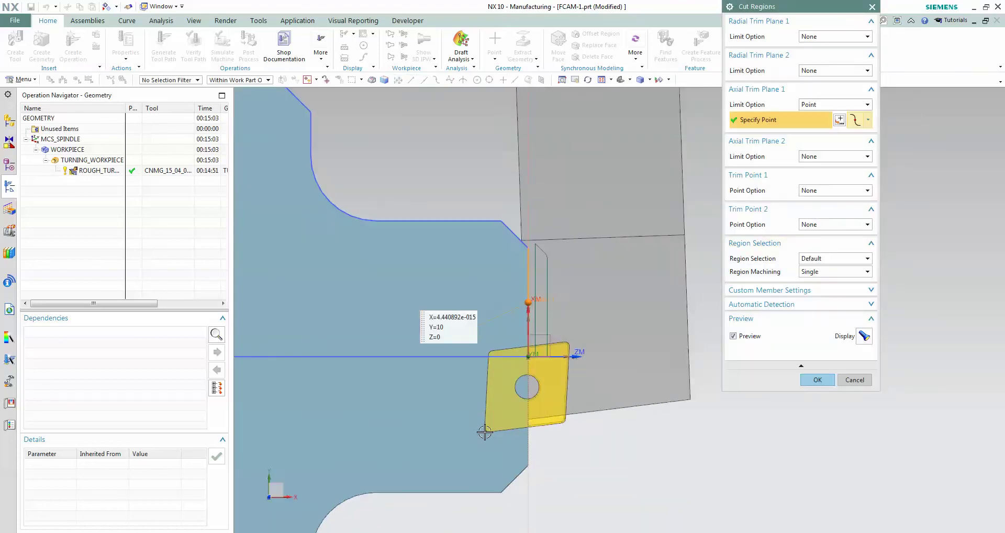
scroll(568, 209, up, 2)
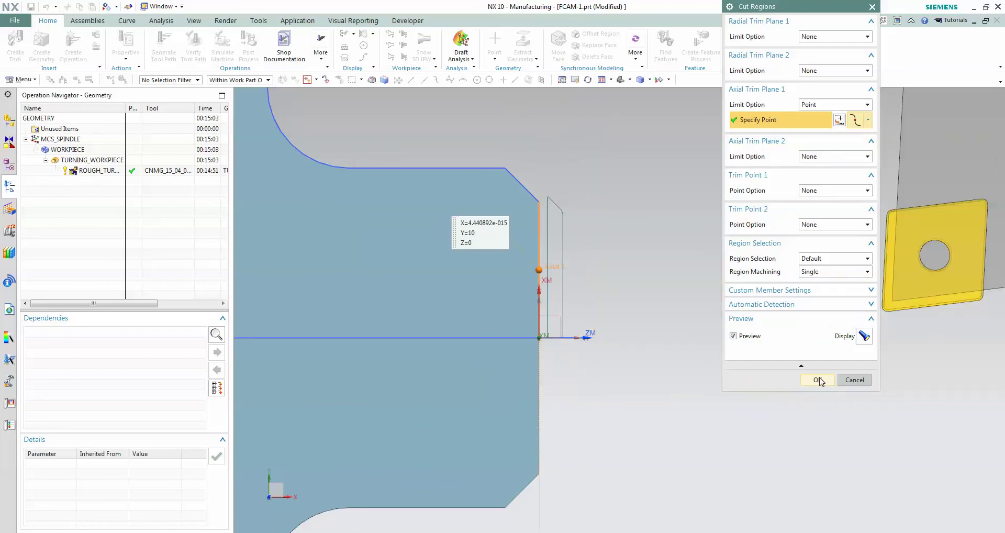
click(818, 381)
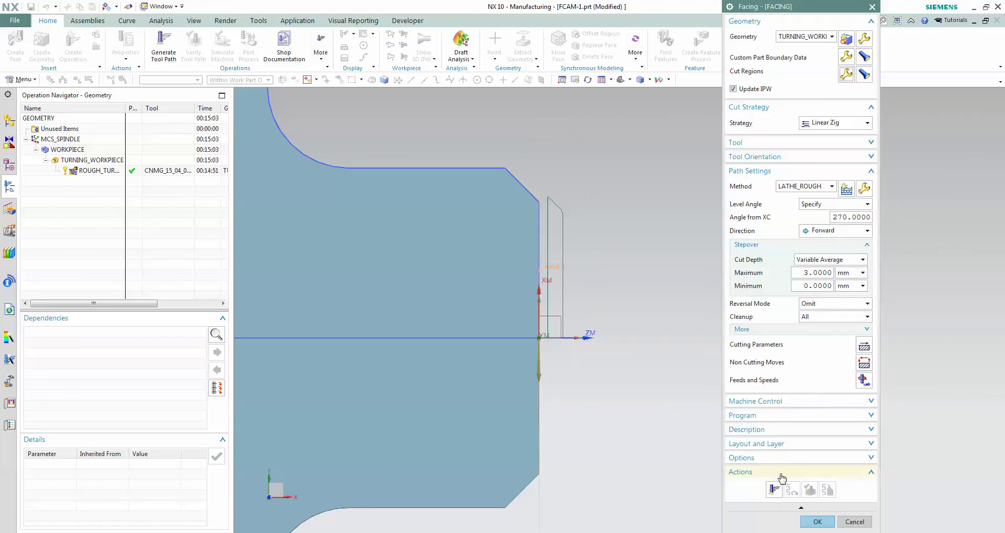
Step: Set FACING's rough stock to 0.2 on faces and 0 radially in Cutting Parameters
click(864, 347)
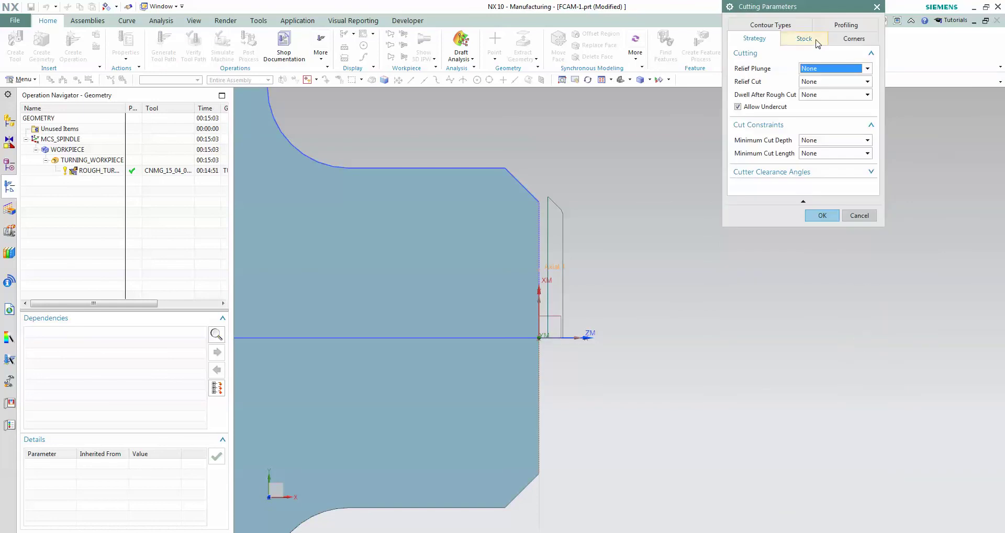
click(818, 41)
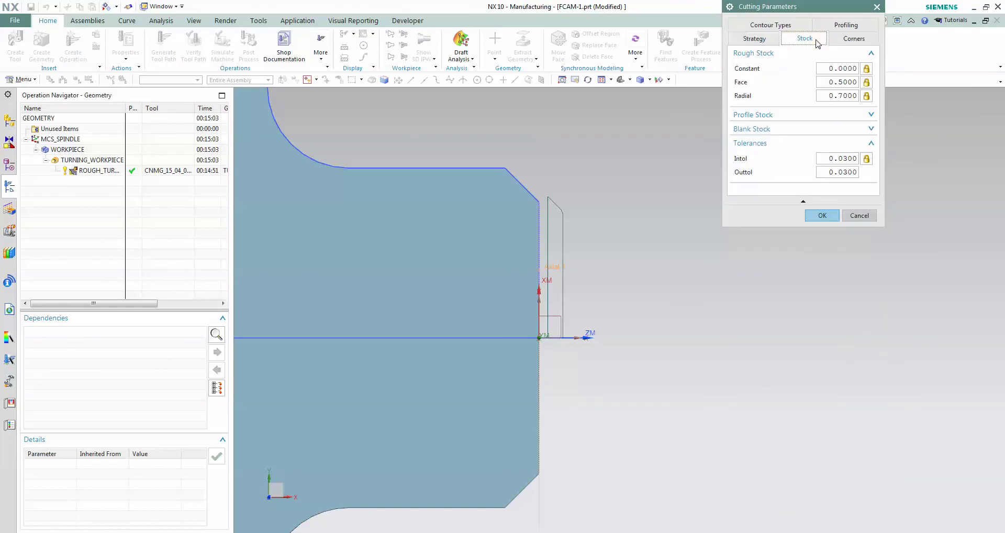
double_click(842, 82)
text(0.2)
double_click(834, 94)
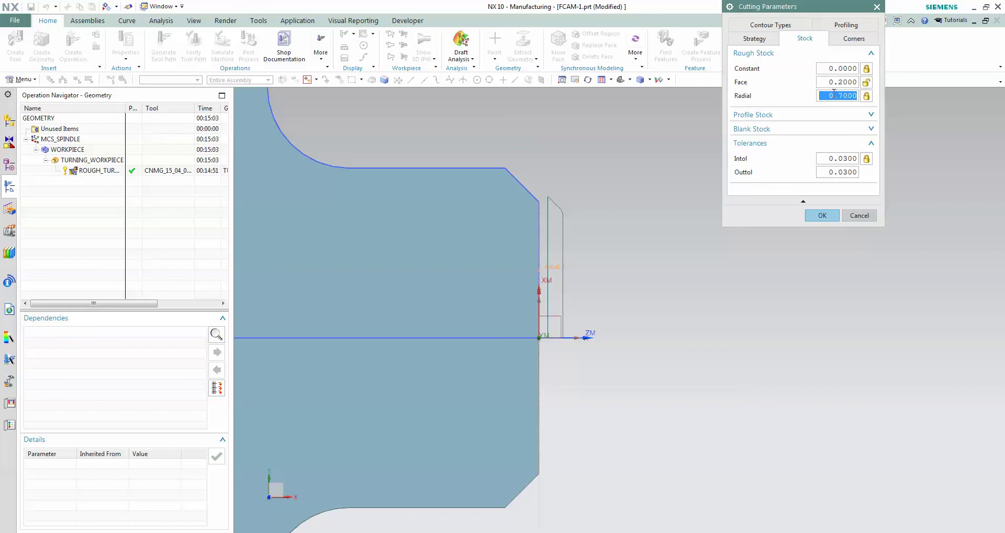
text(0)
click(854, 39)
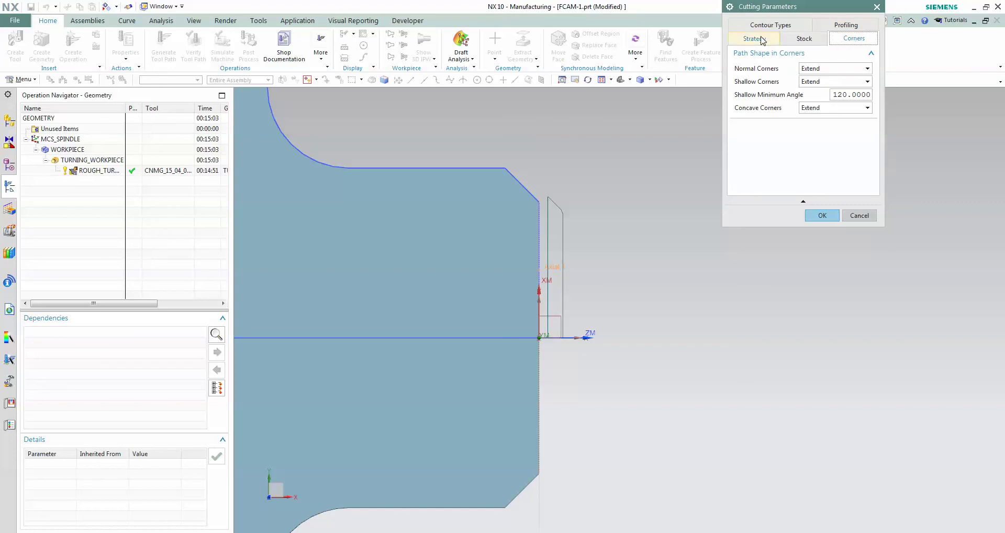
click(822, 216)
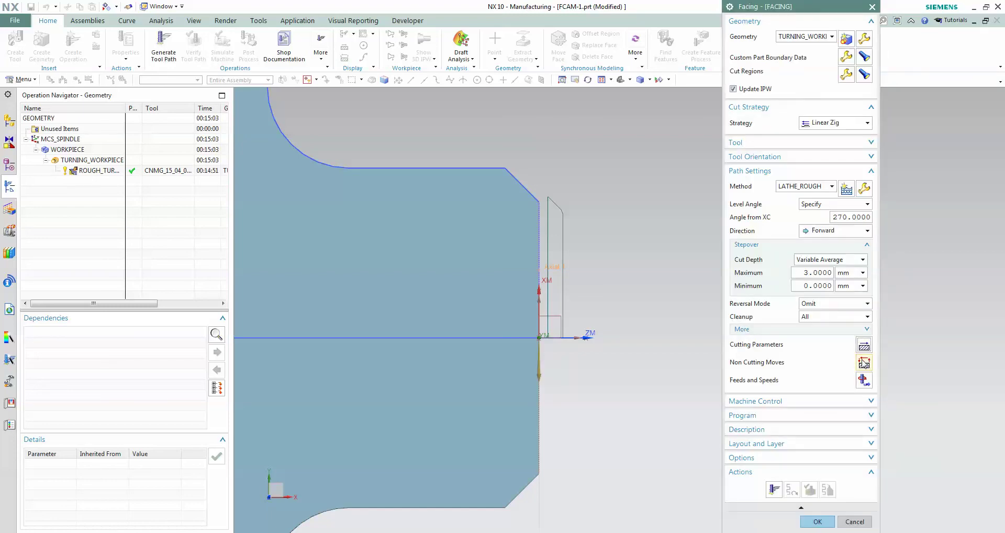
Step: Set FACING's engage and retract moves to Linear - Auto and edit their extend distances
click(864, 362)
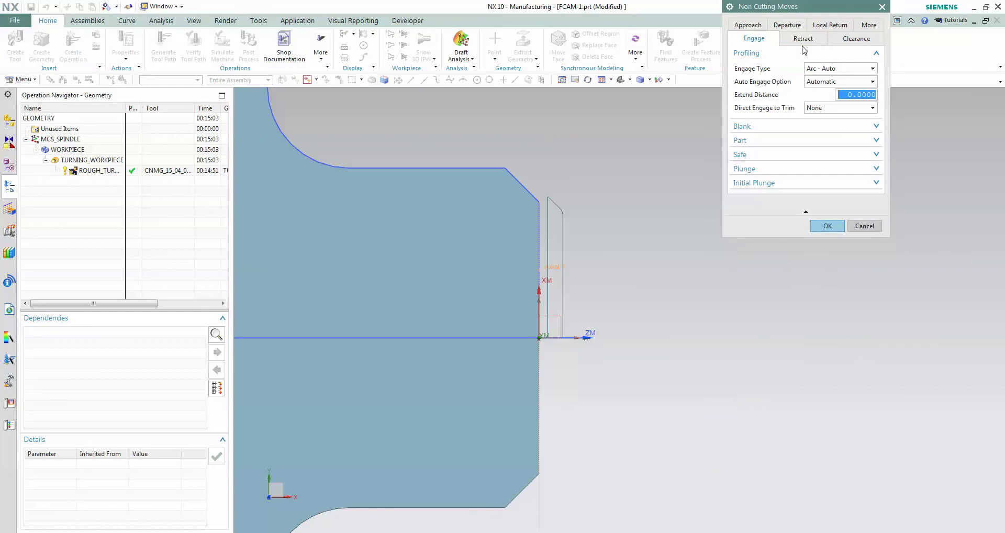
click(840, 69)
click(843, 89)
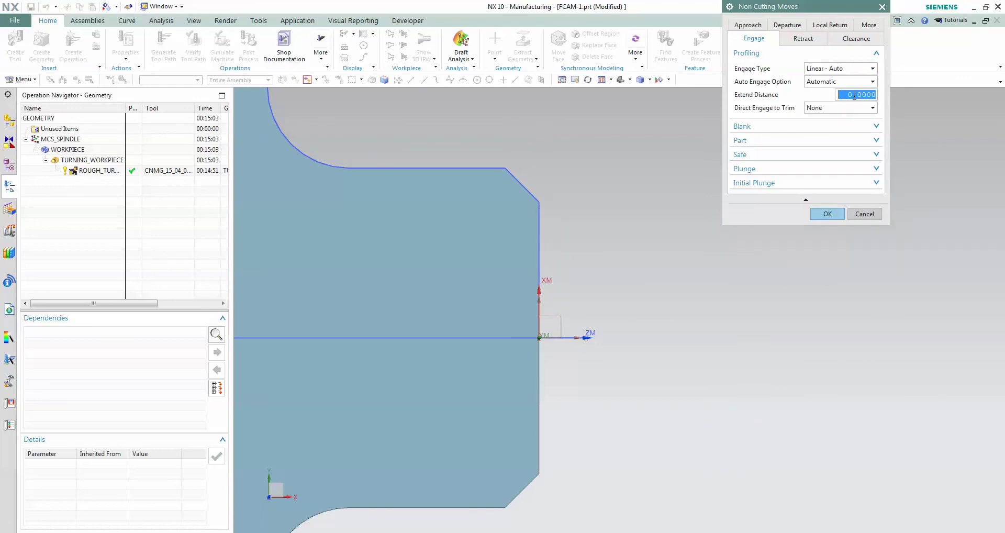
text(0)
click(804, 38)
click(840, 69)
click(842, 90)
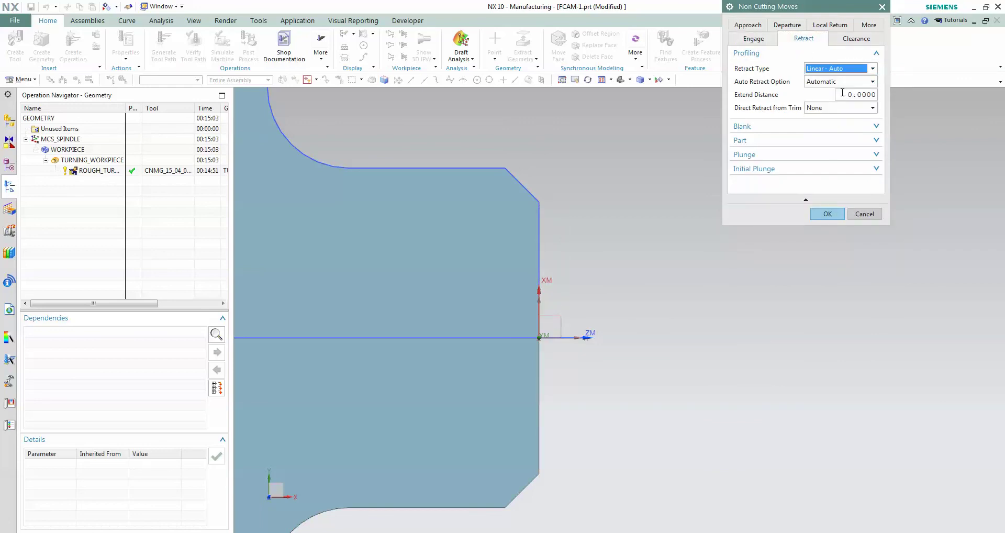
click(847, 93)
text(0.8)
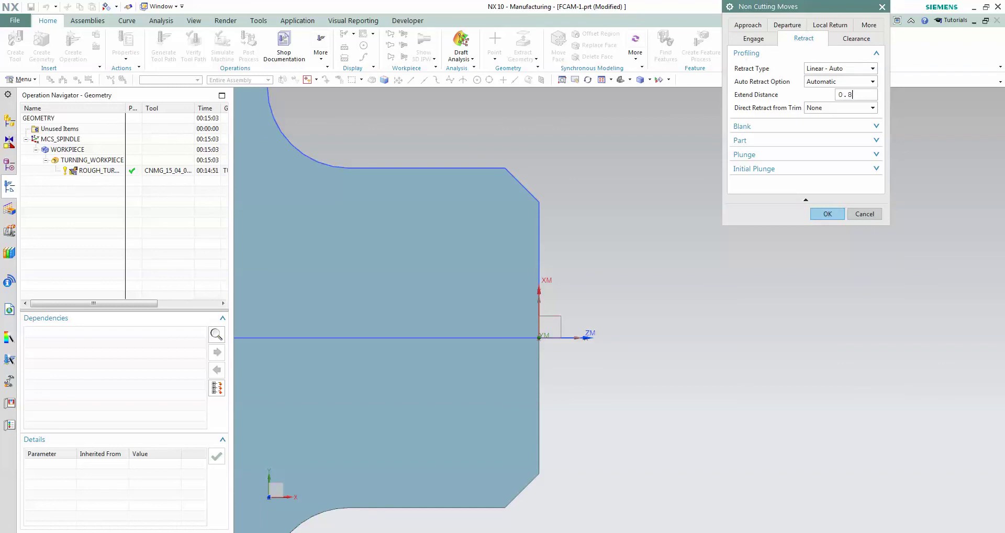
click(754, 38)
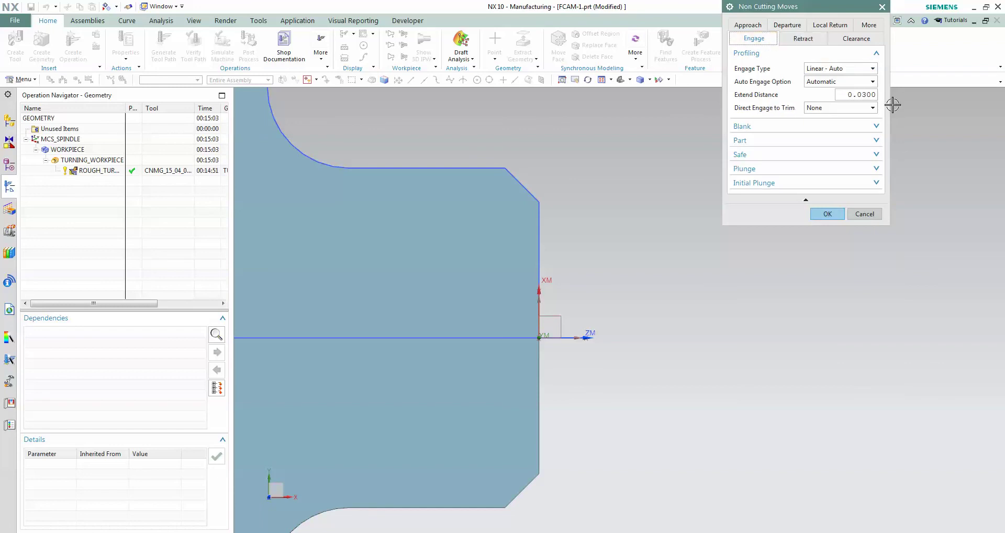
click(864, 95)
text(.8)
Step: Specify an approach start point above the part for FACING
click(748, 25)
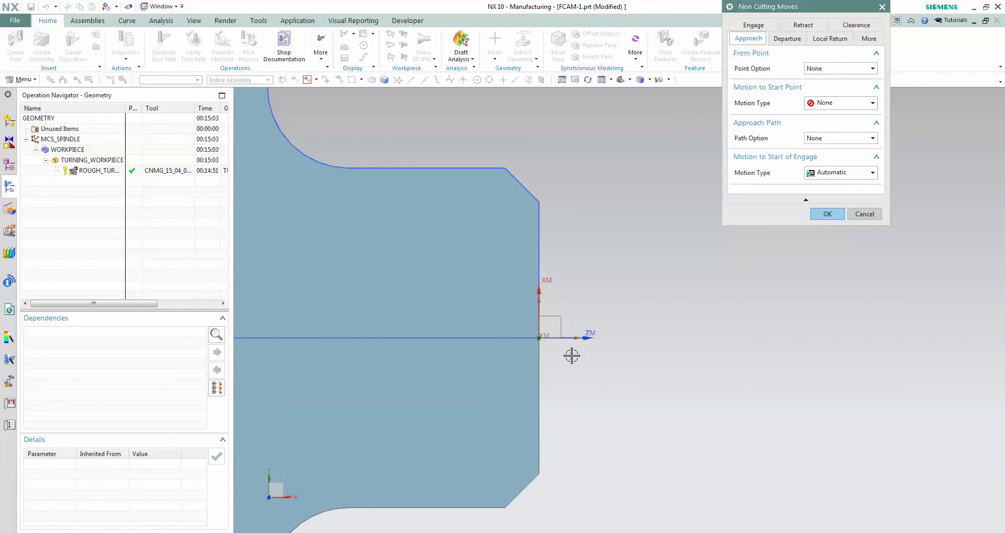
scroll(572, 352, down, 3)
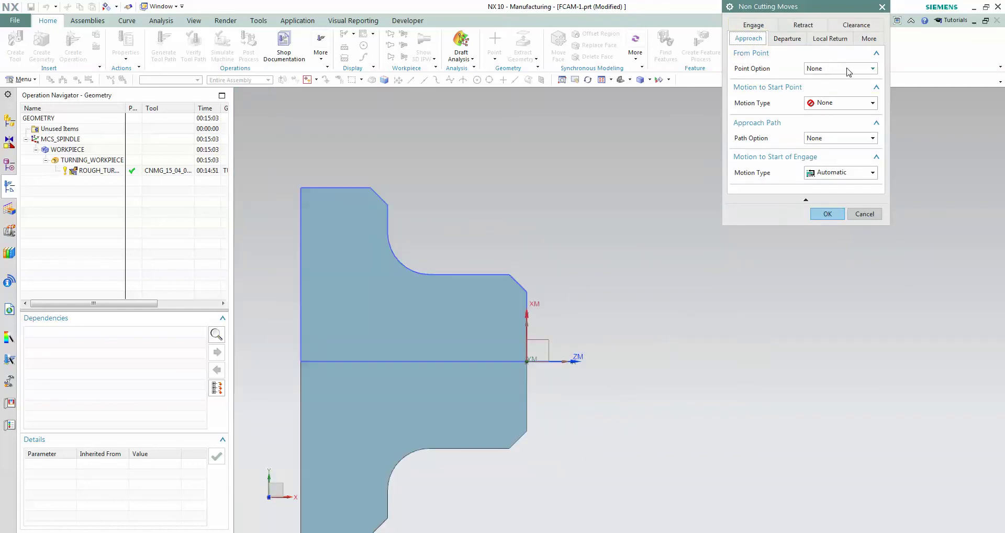
click(849, 69)
click(838, 83)
click(852, 81)
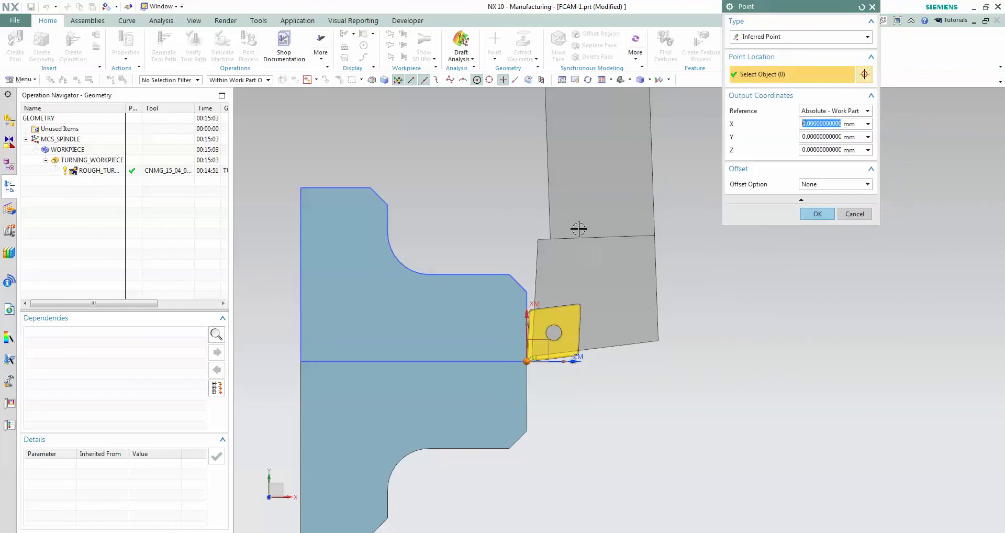
click(555, 237)
click(817, 214)
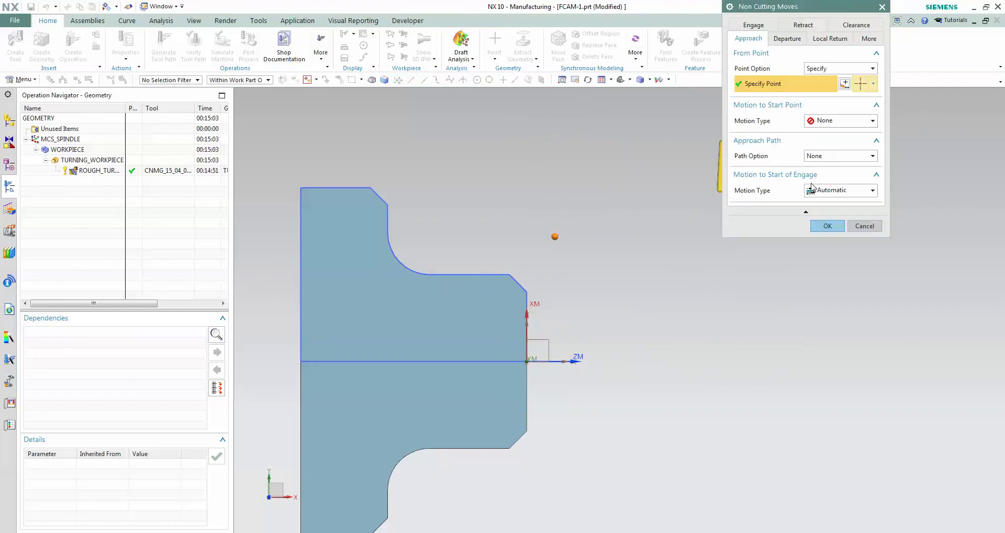
Step: Make FACING's go-home move Direct to a point away from the part and accept
click(799, 44)
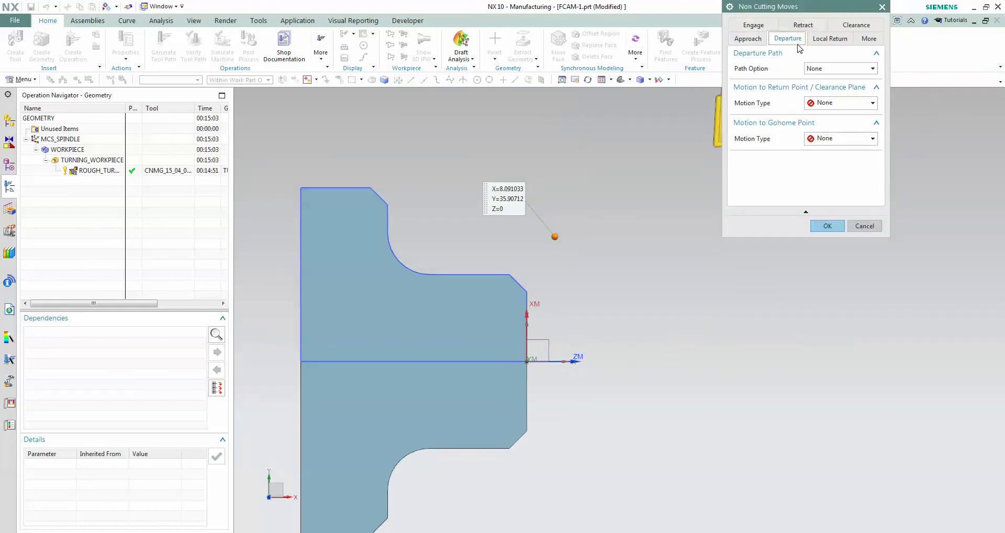
click(839, 141)
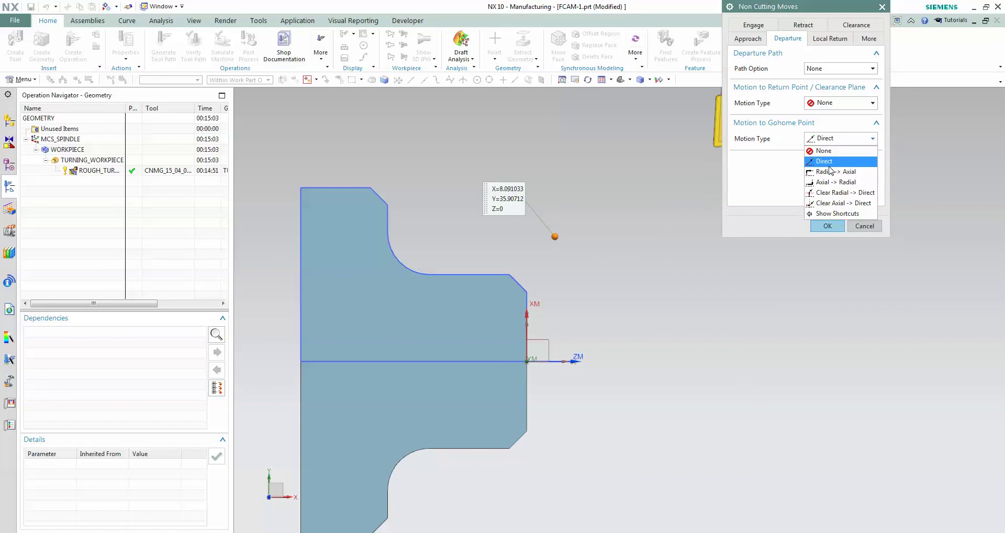
click(833, 163)
click(845, 168)
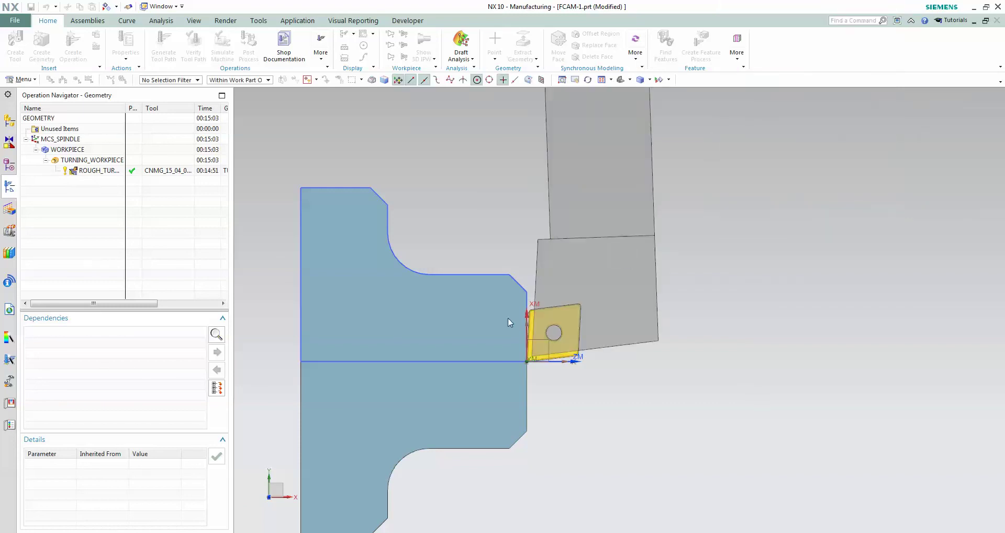
scroll(512, 320, up, 2)
scroll(588, 264, down, 4)
scroll(598, 241, down, 1)
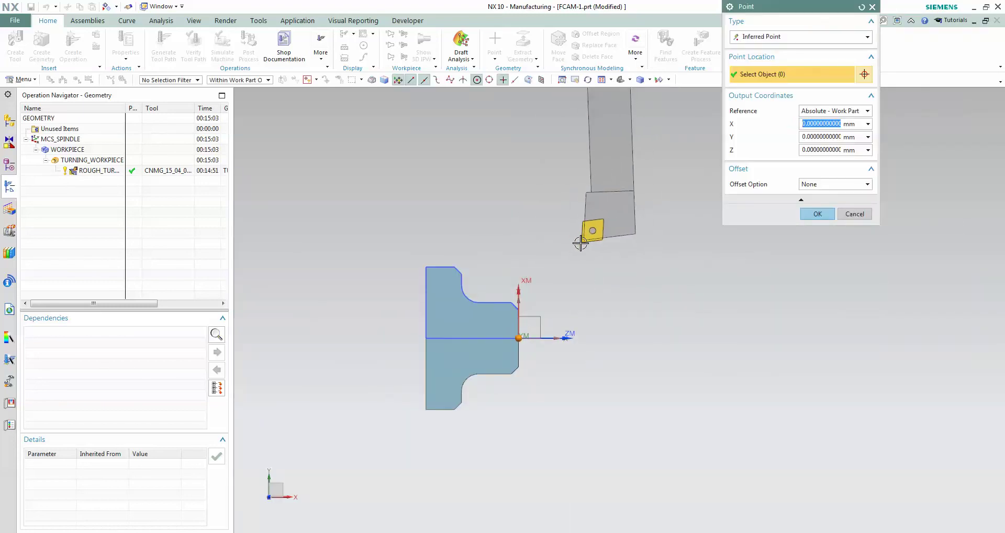
click(575, 249)
click(814, 215)
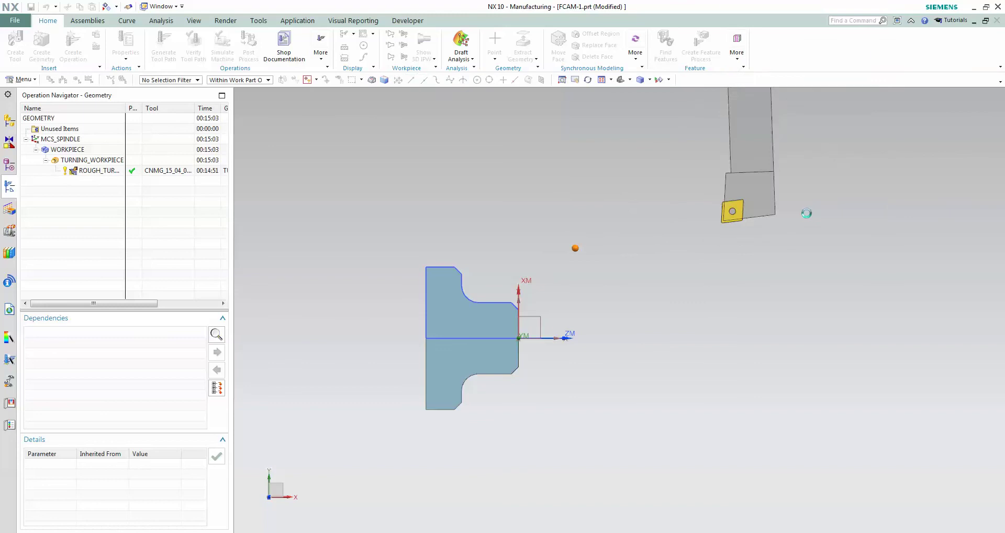
click(829, 225)
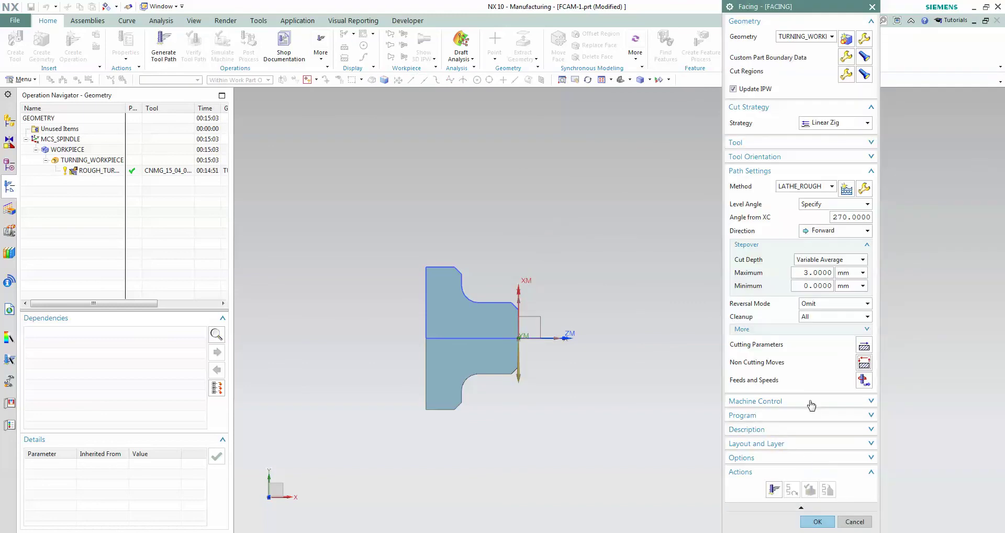
Step: Generate the facing tool path, dismissing the Motion to Start of Engage warning
click(775, 490)
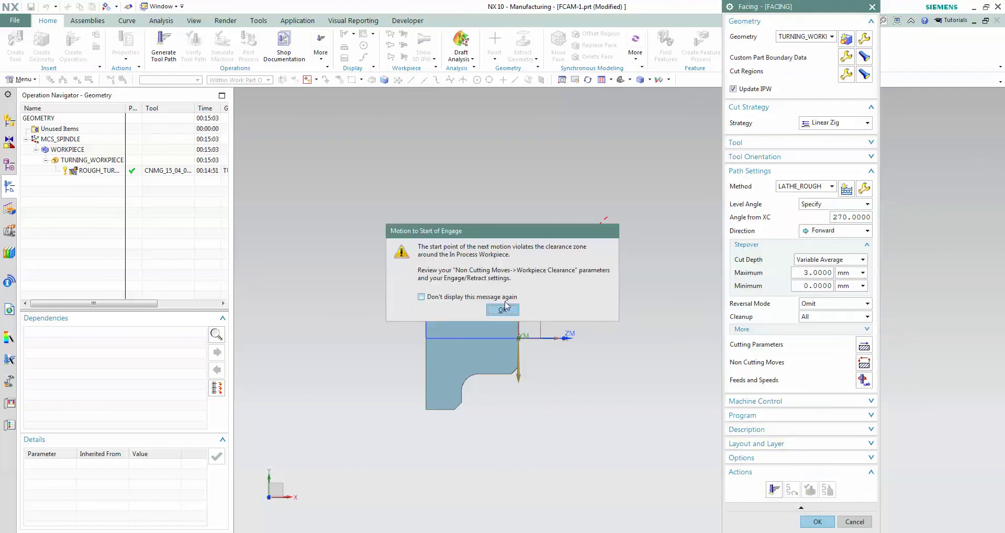
click(449, 297)
click(503, 310)
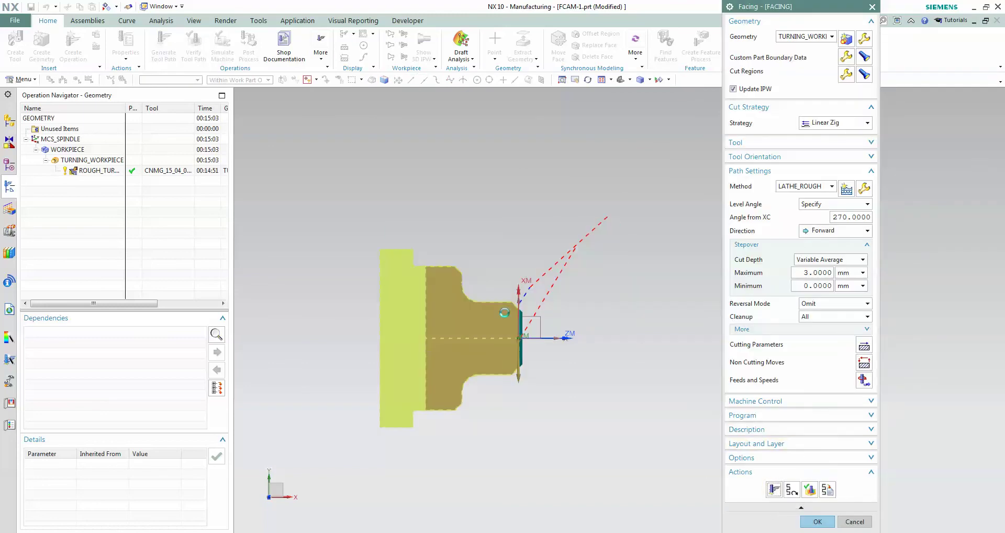
scroll(557, 327, down, 3)
scroll(528, 318, down, 2)
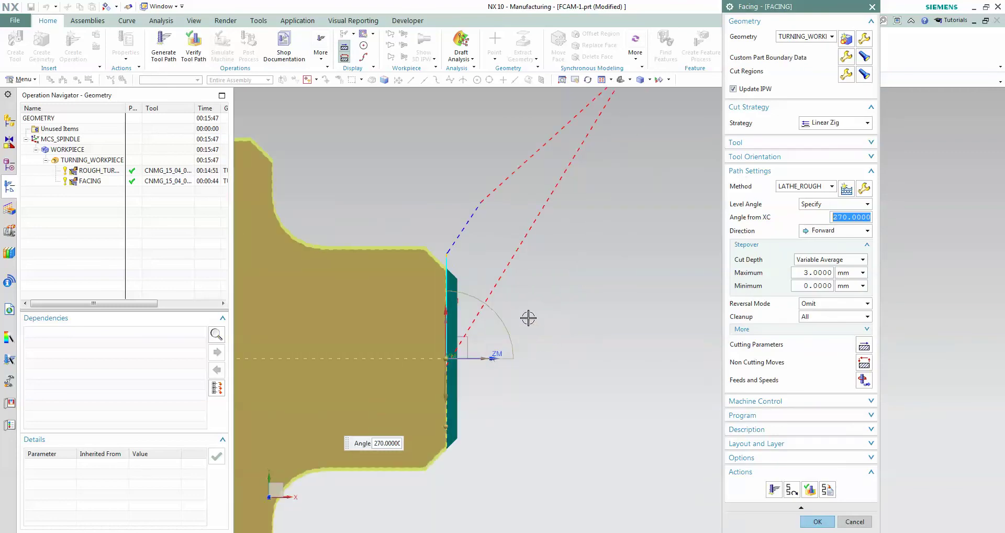
scroll(532, 271, up, 2)
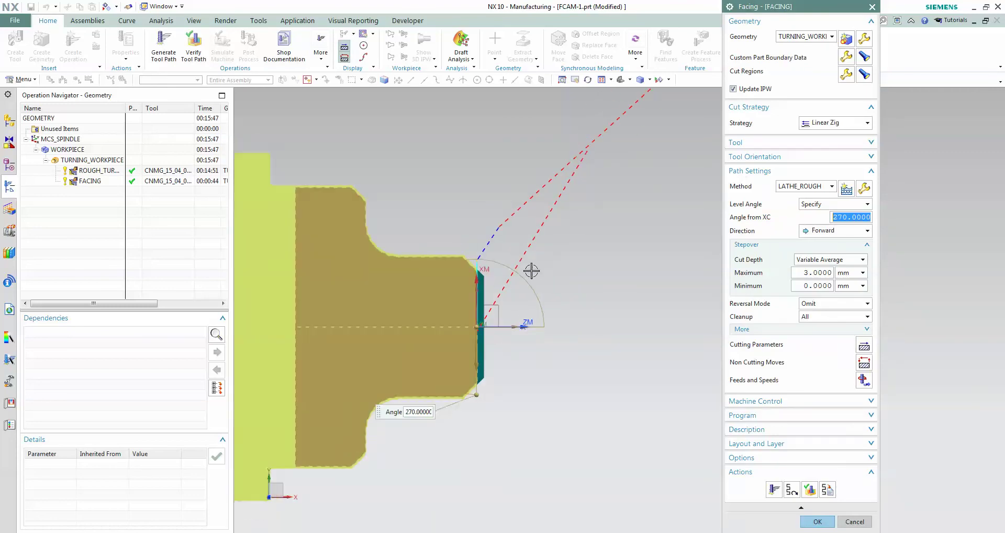
scroll(532, 271, up, 1)
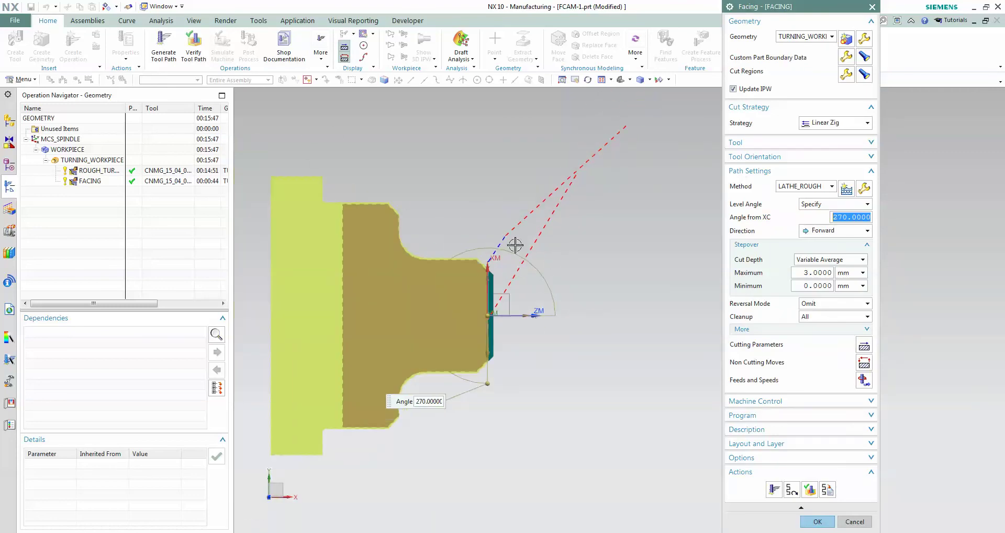
scroll(466, 267, up, 1)
scroll(542, 261, up, 1)
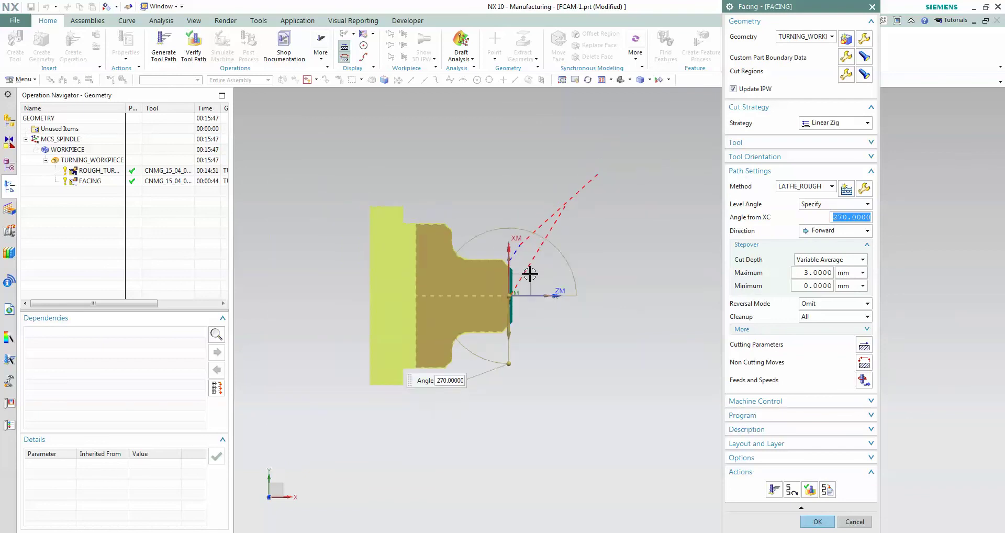
scroll(530, 274, down, 3)
scroll(495, 275, down, 3)
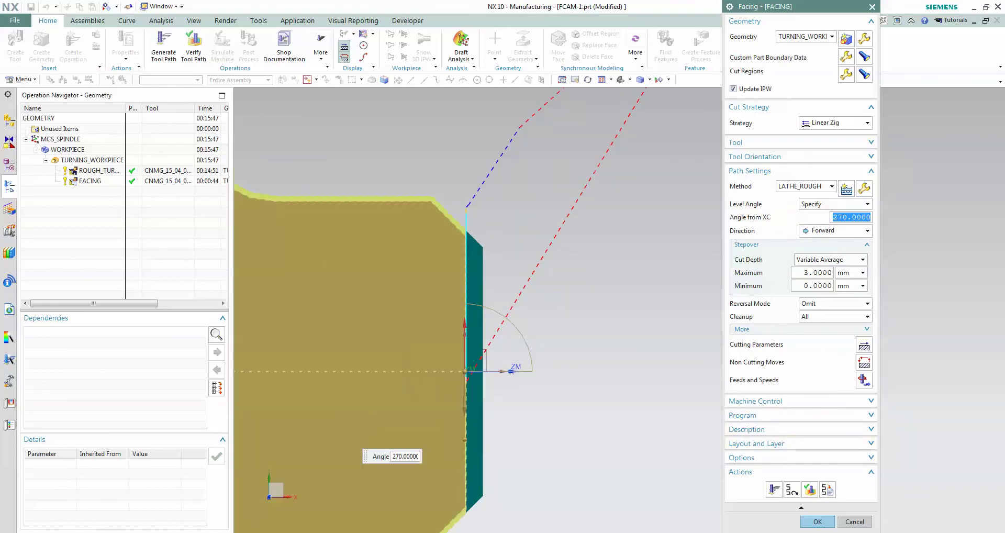
Step: Accept FACING and display the ROUGH_TURN_OD and FACING tool paths from the Operation Navigator
click(818, 521)
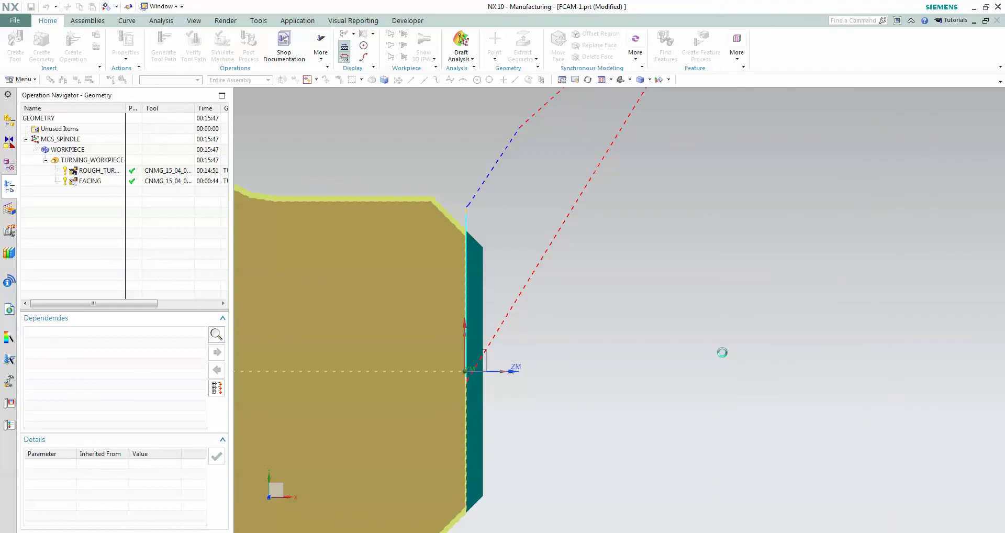
click(105, 171)
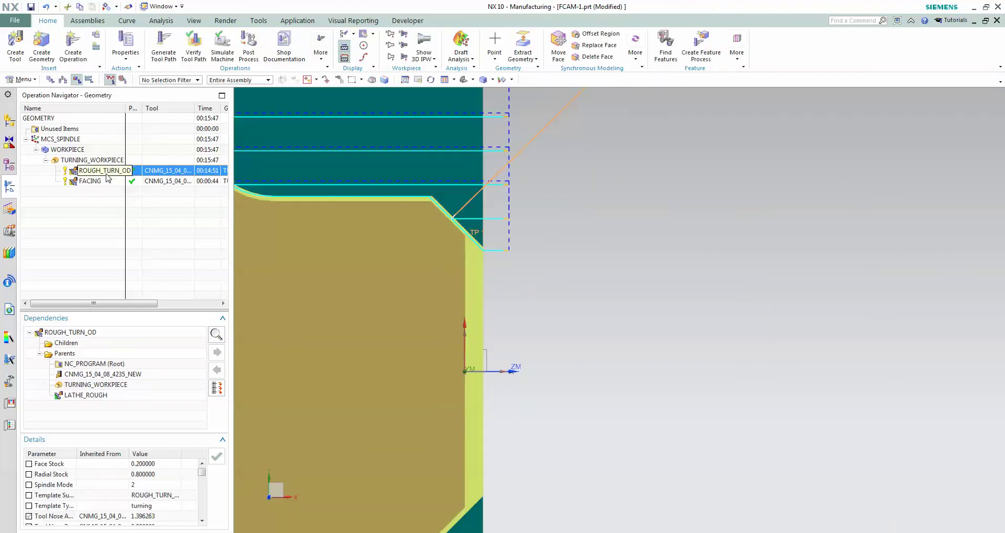
click(107, 181)
scroll(641, 347, down, 2)
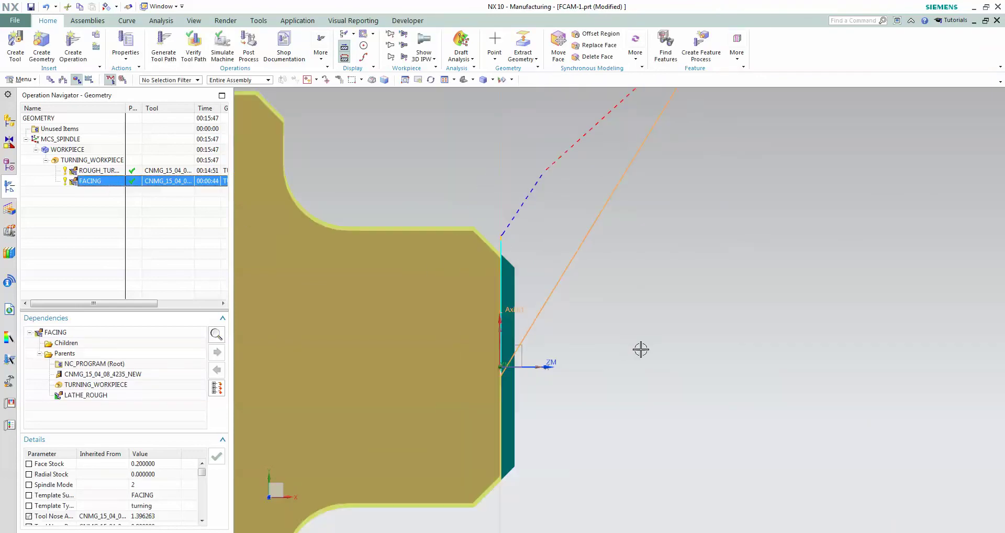
scroll(641, 347, down, 3)
scroll(642, 348, up, 1)
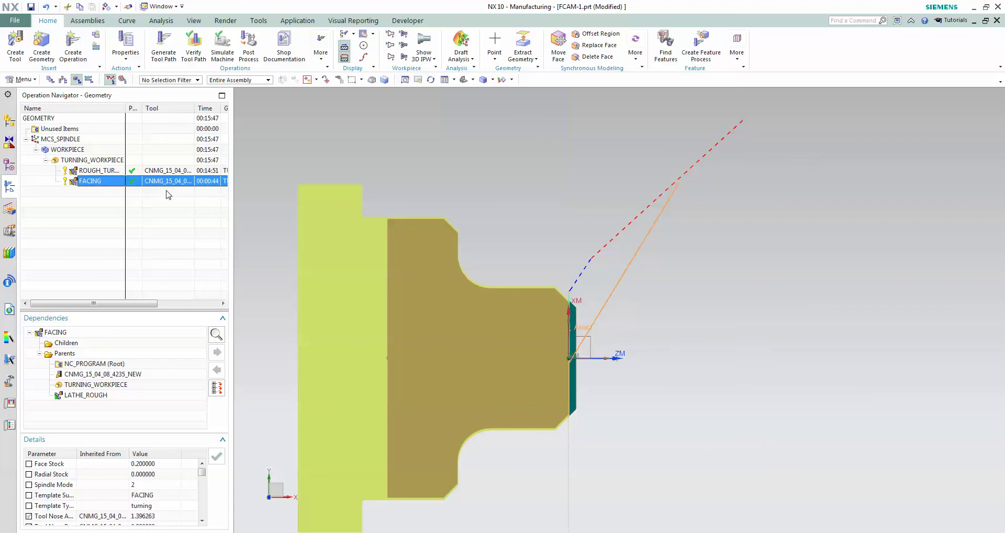
Step: Insert a Finish Turn OD operation named FINISH_TURN_OD after FACING
right_click(102, 184)
mouse_move(124, 307)
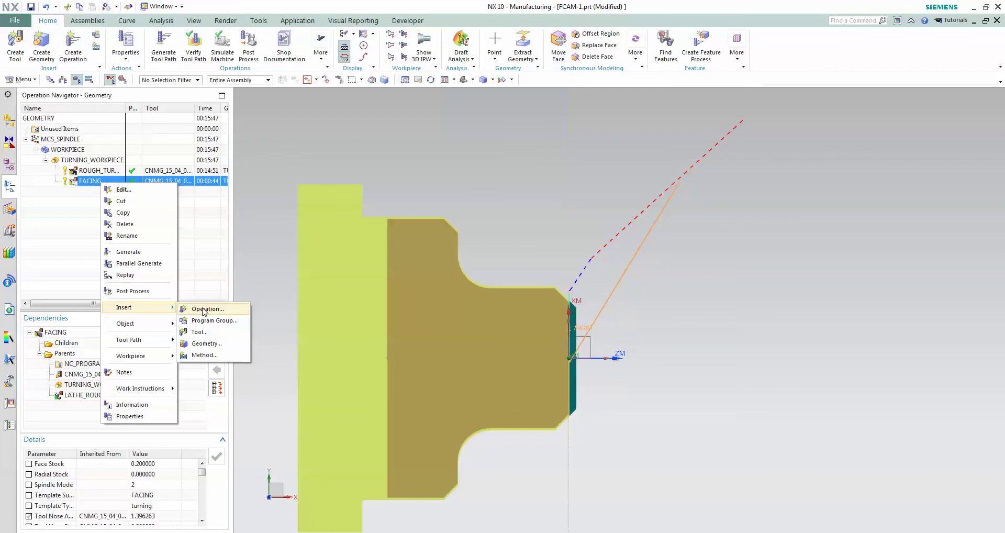
click(222, 310)
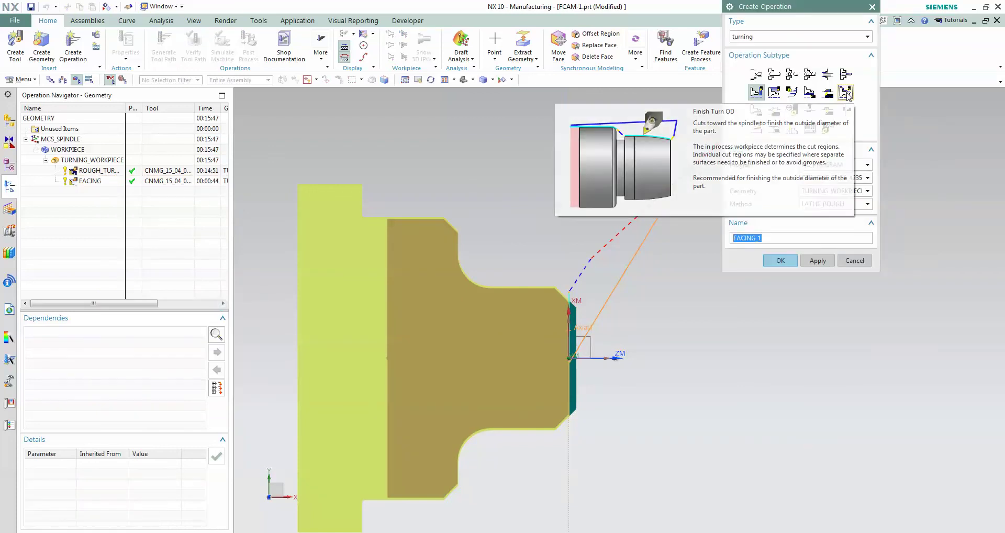
click(847, 94)
click(784, 263)
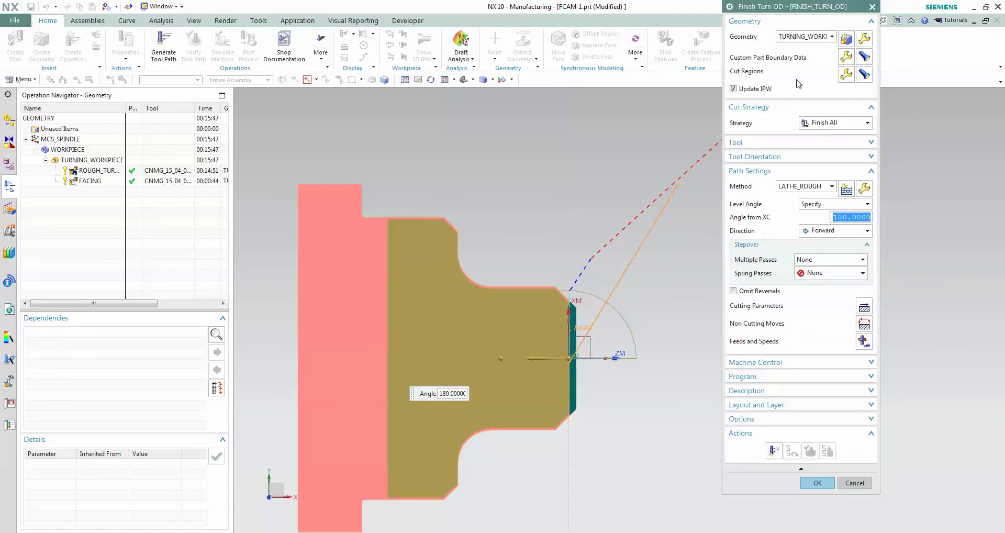
Step: Specify finish-pass trim point 1 at the origin and trim point 2 at the shaft's outer corner
click(846, 78)
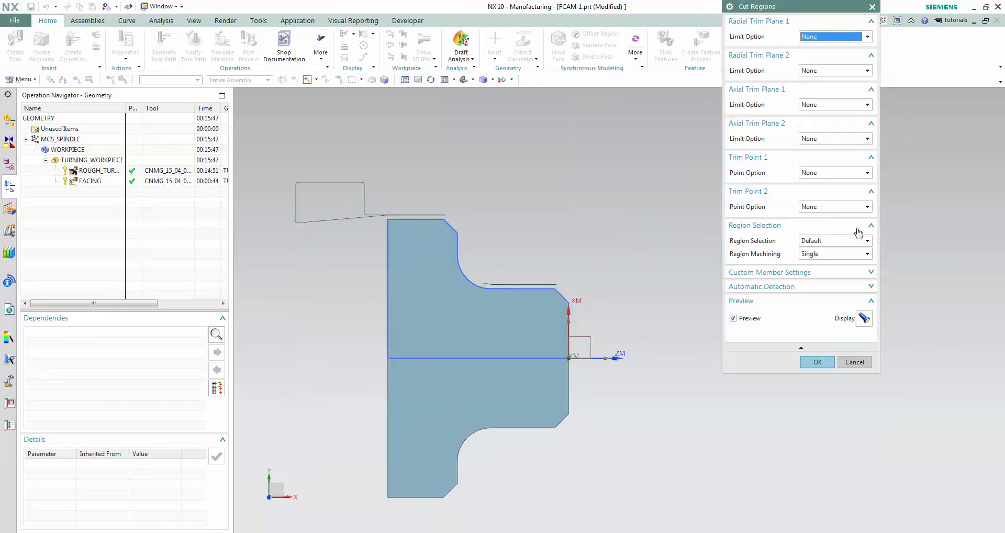
click(838, 173)
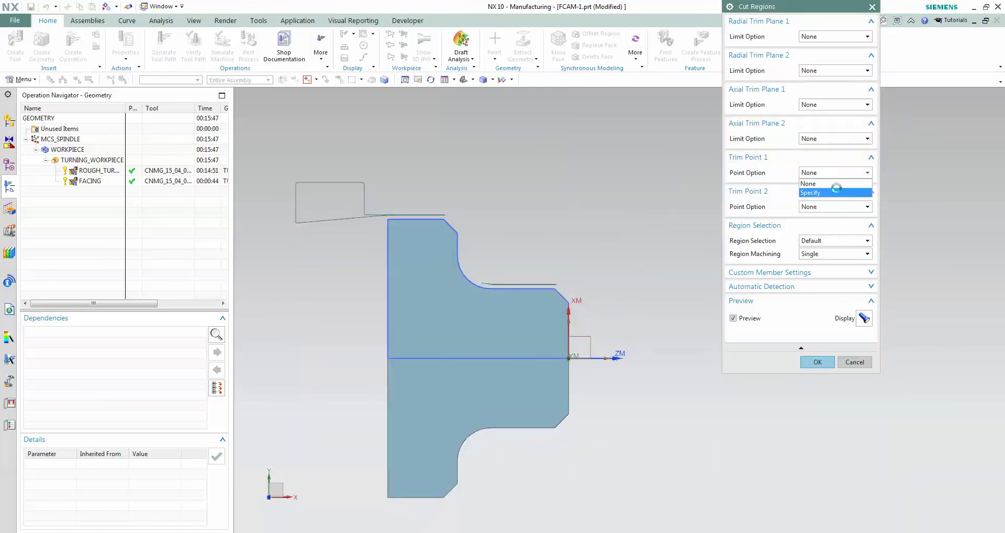
click(839, 191)
click(849, 188)
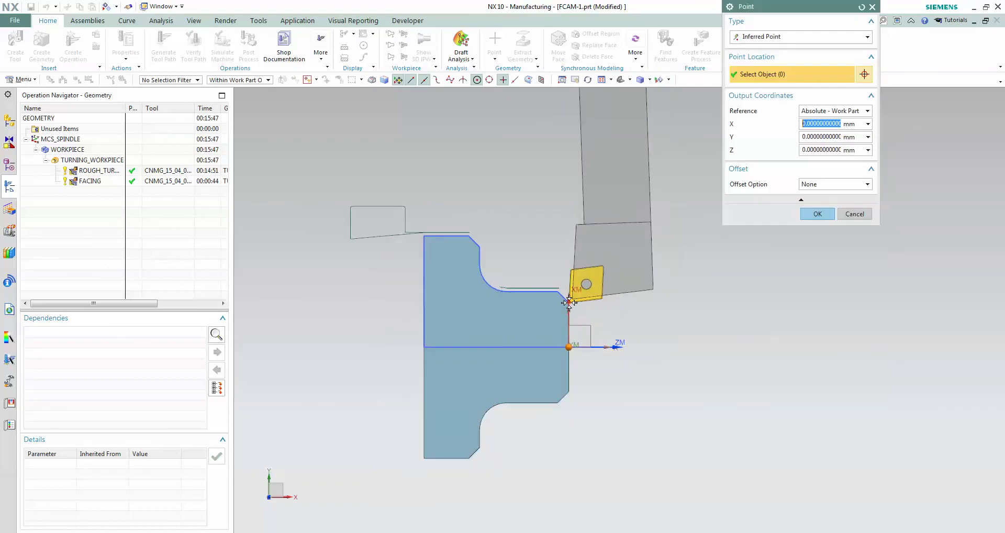
scroll(574, 303, up, 3)
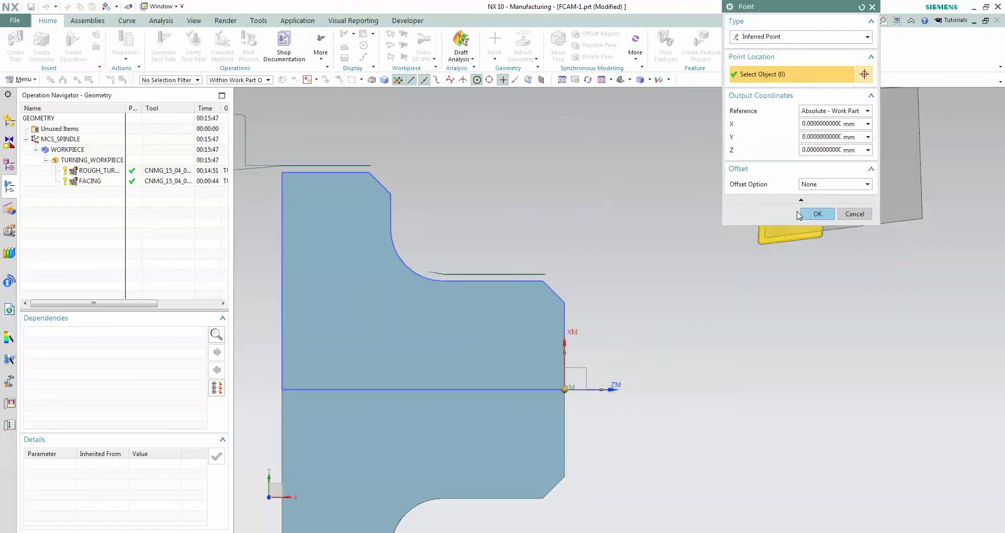
click(818, 214)
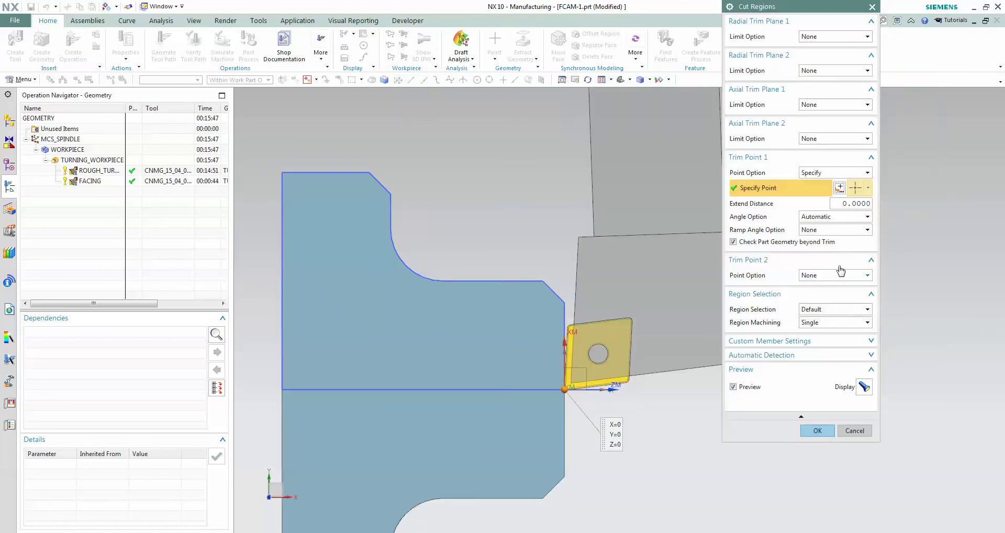
click(838, 274)
click(836, 294)
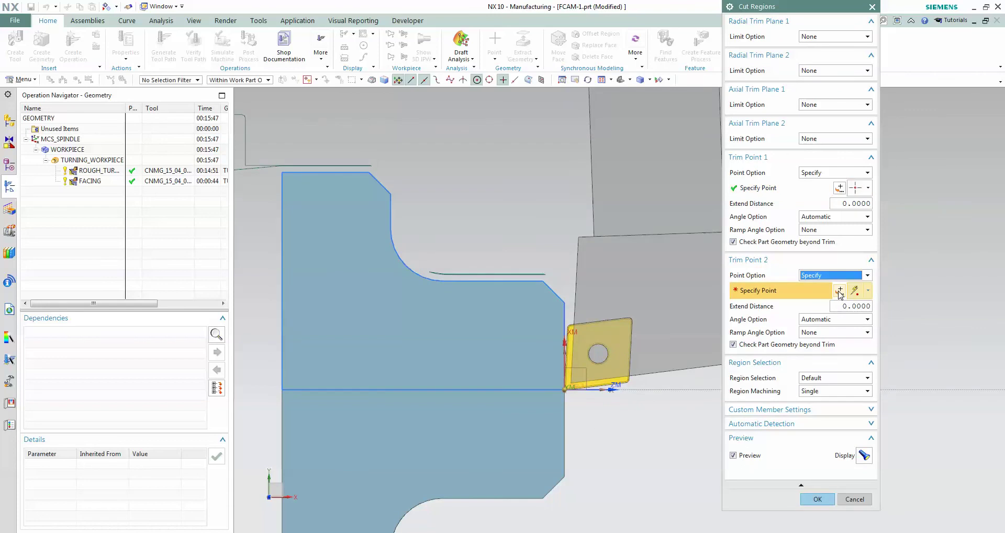
click(839, 291)
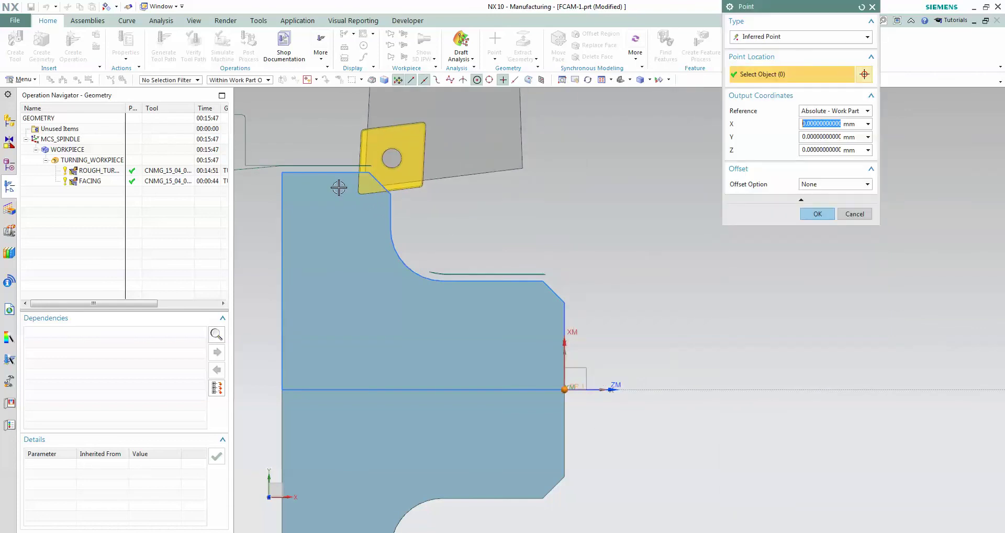
click(282, 172)
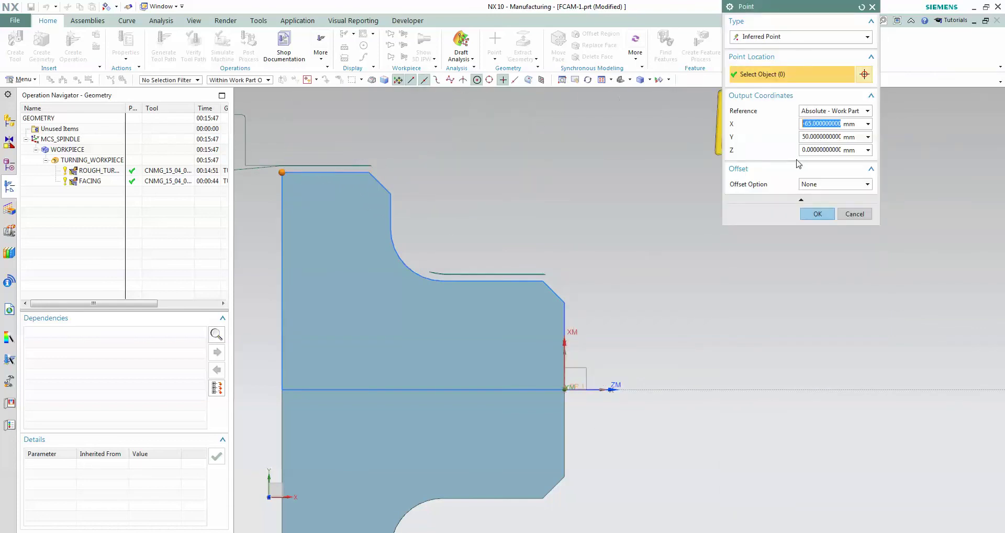
click(824, 216)
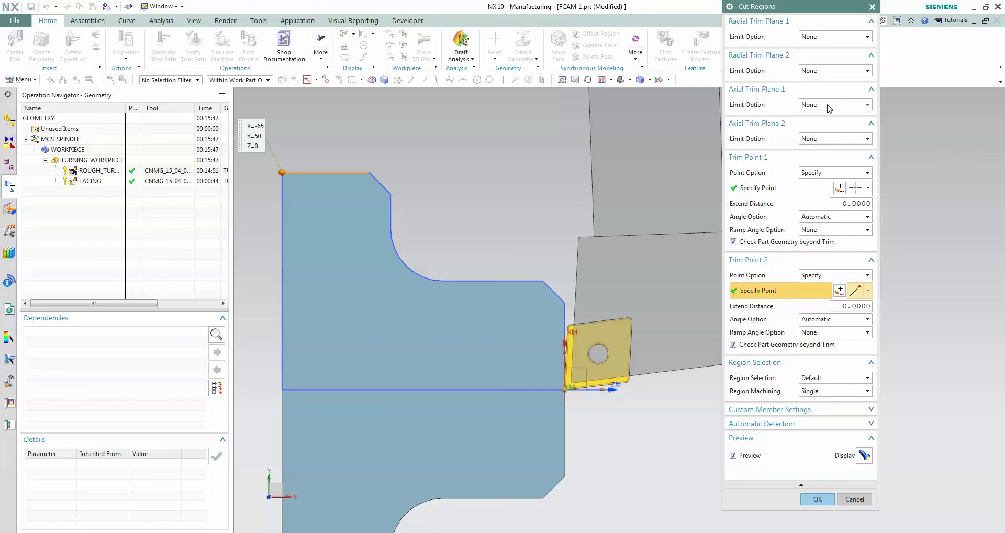
Step: Limit Axial Trim Plane 1 by a picked point and accept the cut regions
click(831, 102)
click(817, 119)
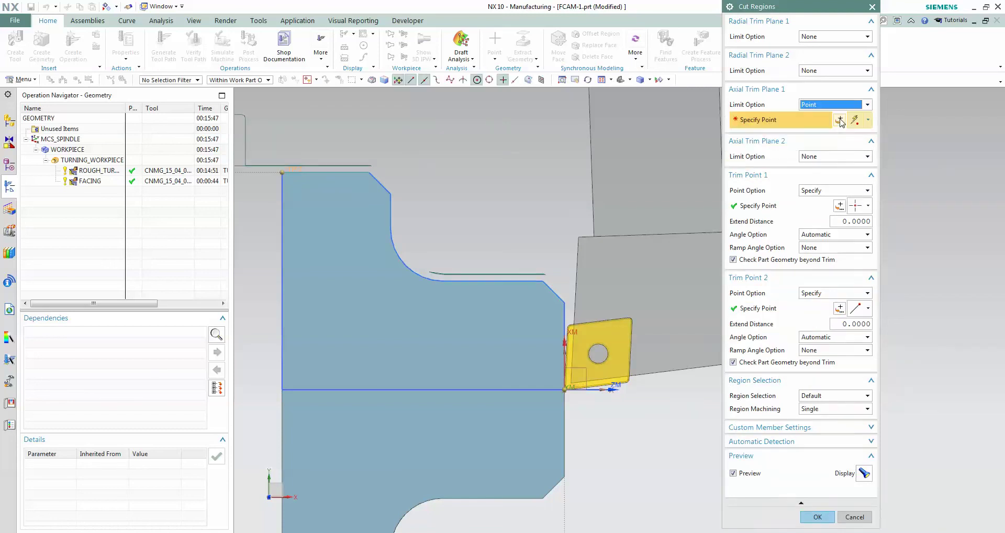
click(839, 120)
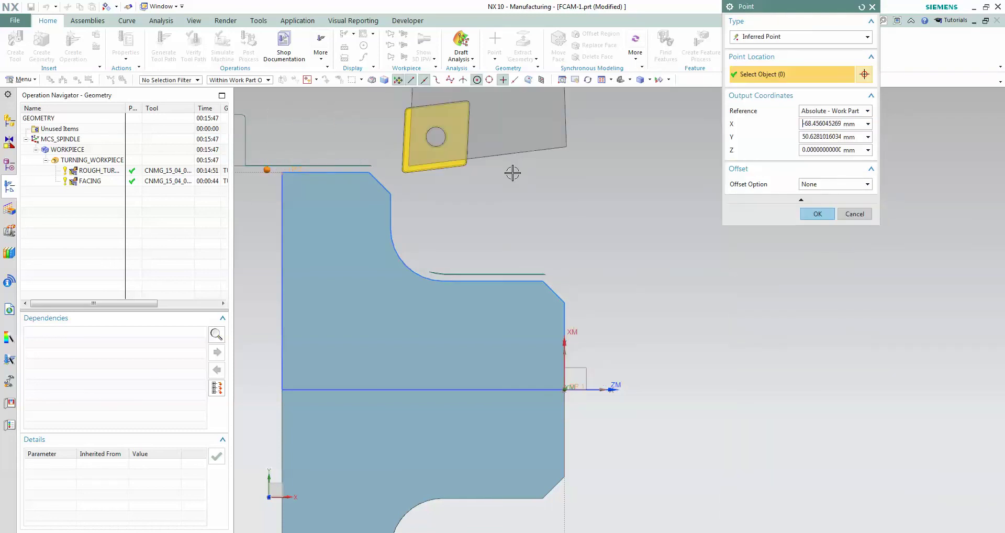
click(818, 214)
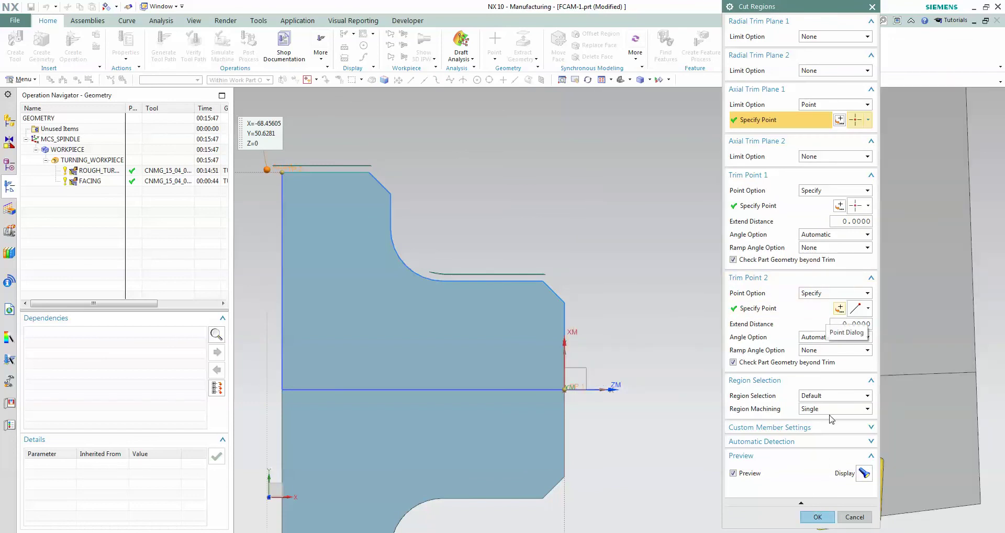
click(815, 517)
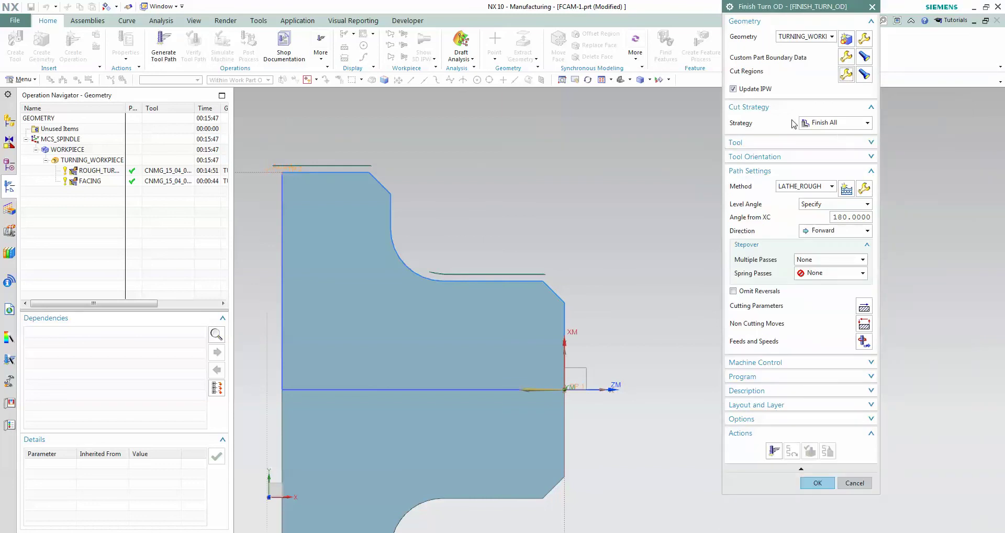
Step: Assign the DNMG_15_04_08 tool to the finish turn operation
click(792, 22)
click(785, 70)
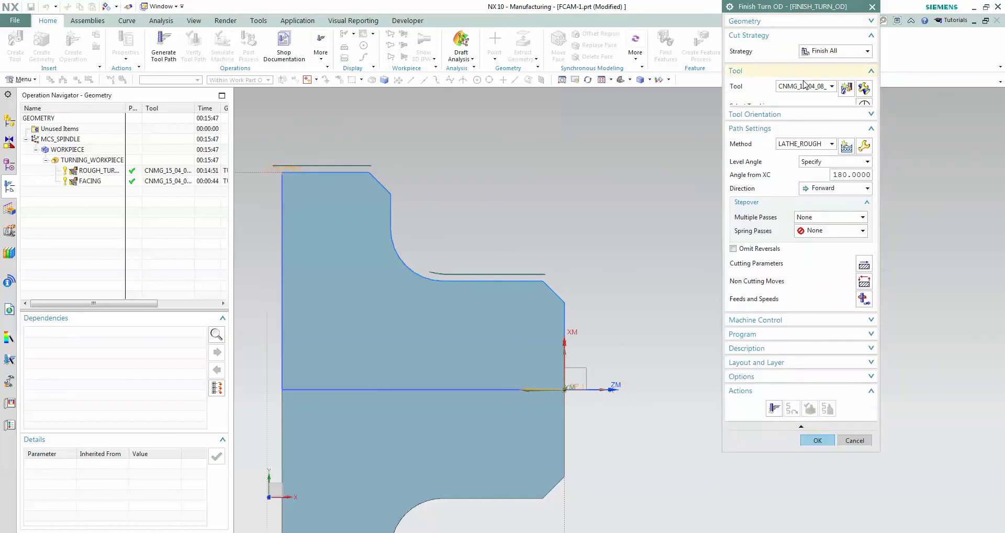
click(832, 86)
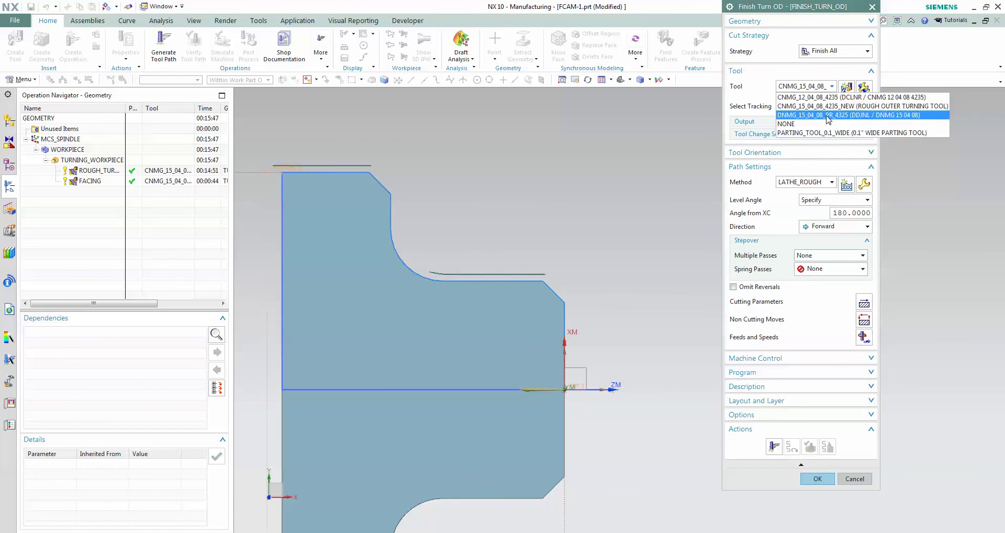
click(827, 116)
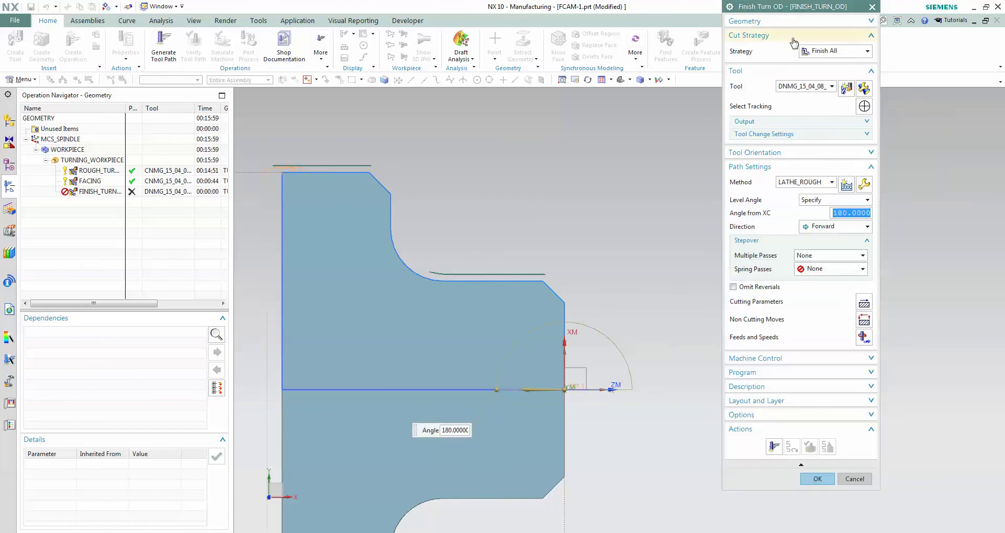
Step: Set the finish pass Path Settings method to LATHE_FINISH
click(790, 42)
click(790, 58)
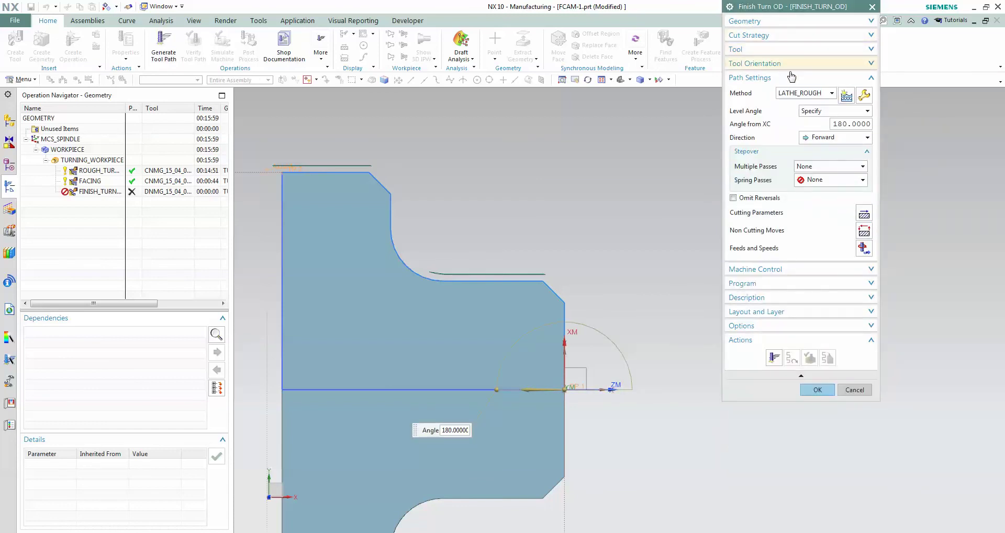
click(818, 98)
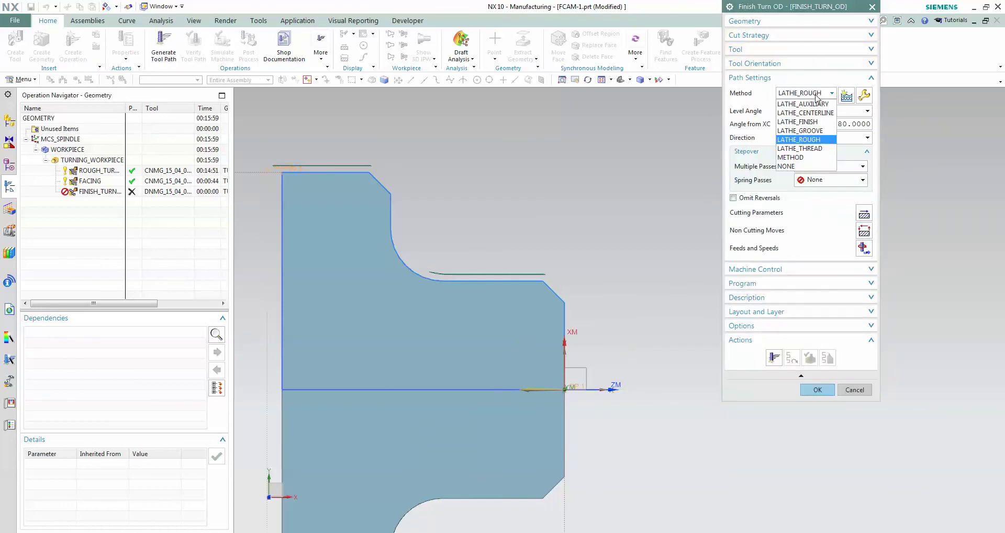
click(812, 123)
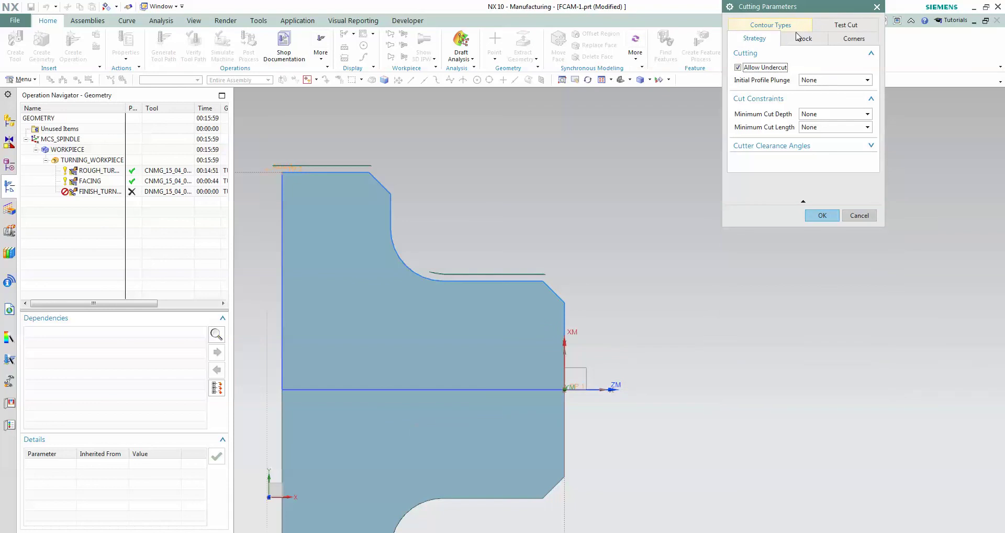
Step: Set Normal Corners and Shallow Corners to Extend in Cutting Parameters and accept
click(804, 39)
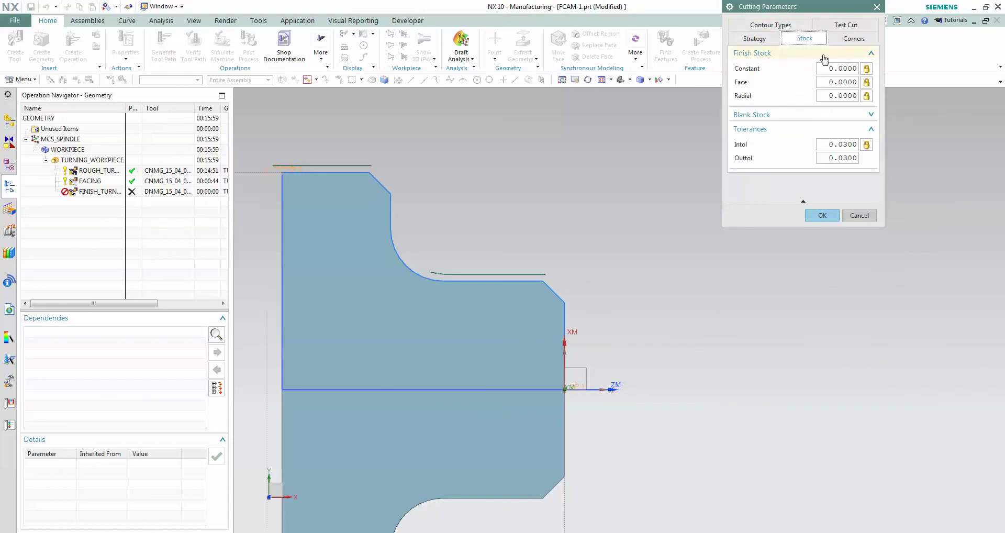
click(849, 41)
mouse_move(834, 68)
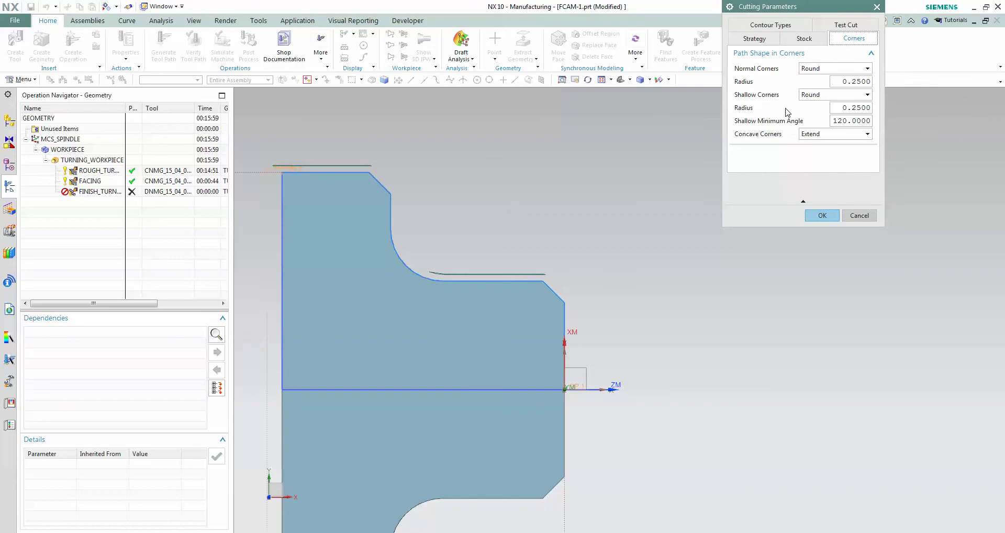
click(835, 69)
click(833, 89)
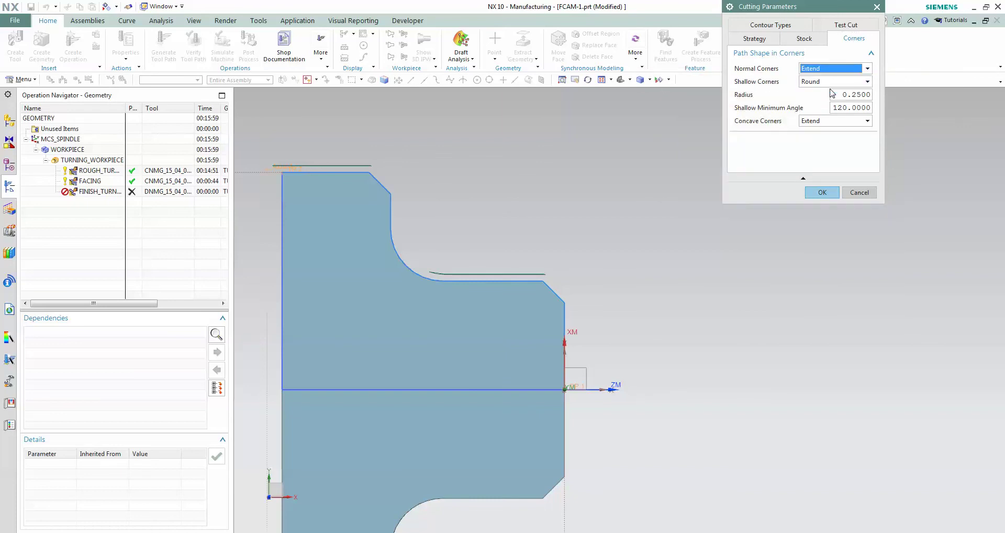
click(831, 83)
click(840, 102)
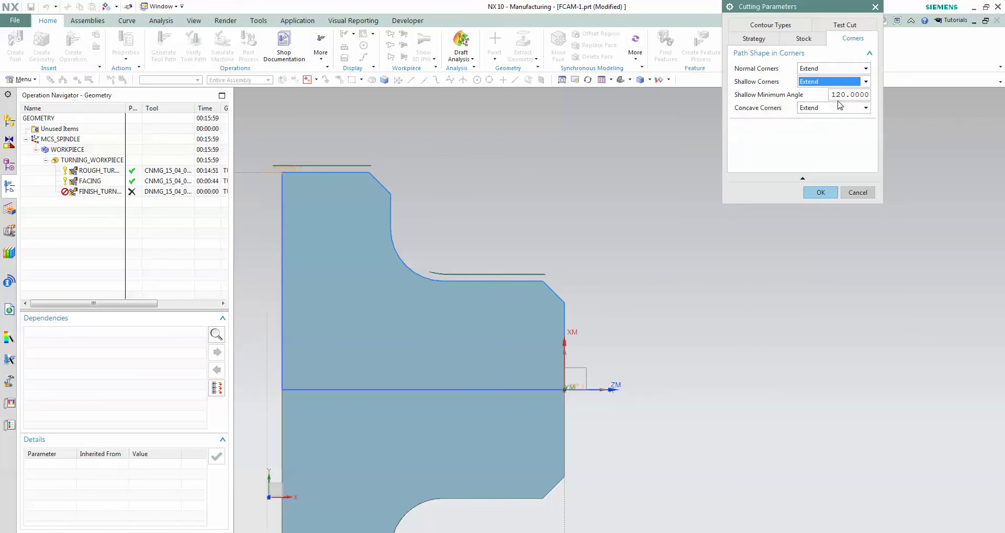
click(771, 25)
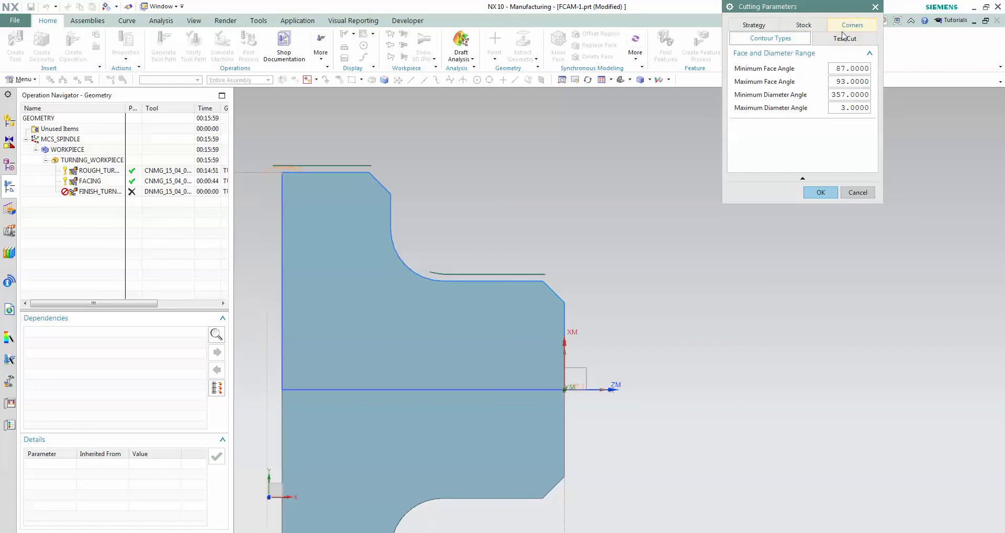
click(821, 192)
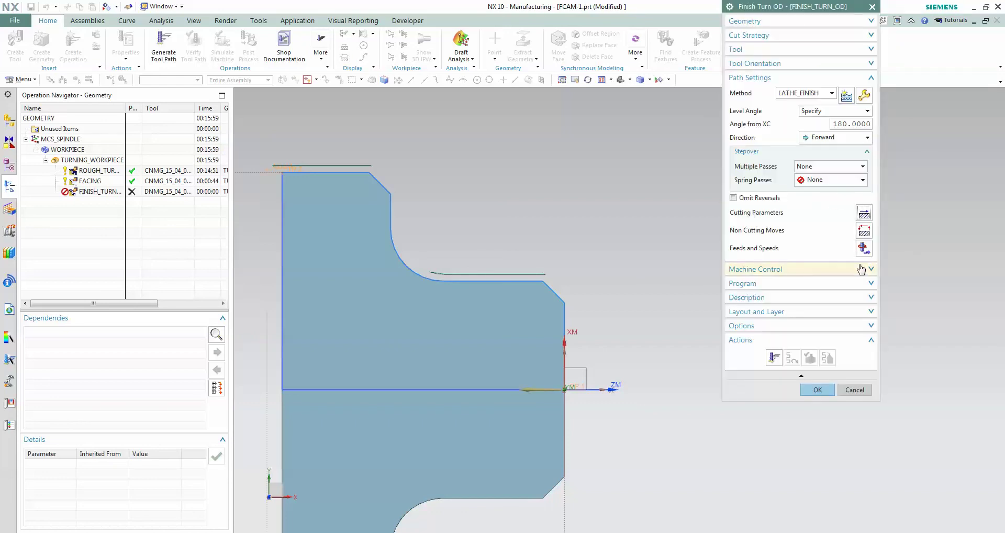
Step: Set the engage to Linear - Auto with extend distance 0.8 and choose the retract type
click(864, 239)
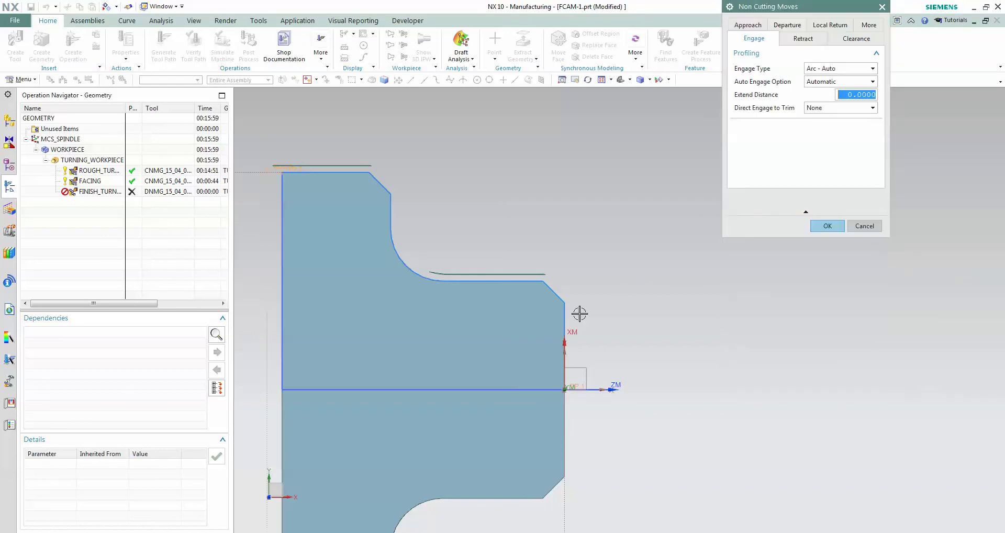
scroll(551, 320, down, 4)
scroll(585, 318, up, 1)
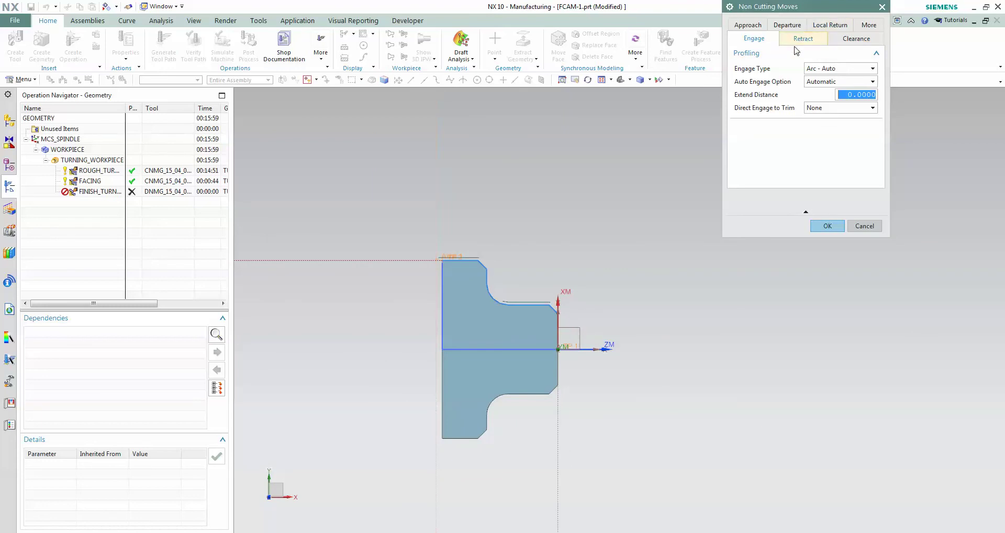
click(822, 69)
click(834, 89)
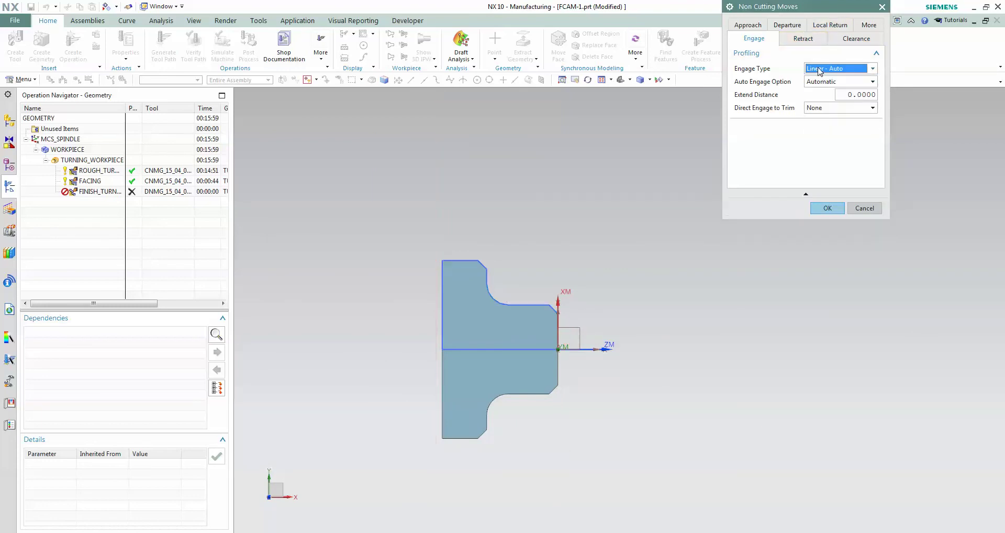
click(846, 95)
text(.8)
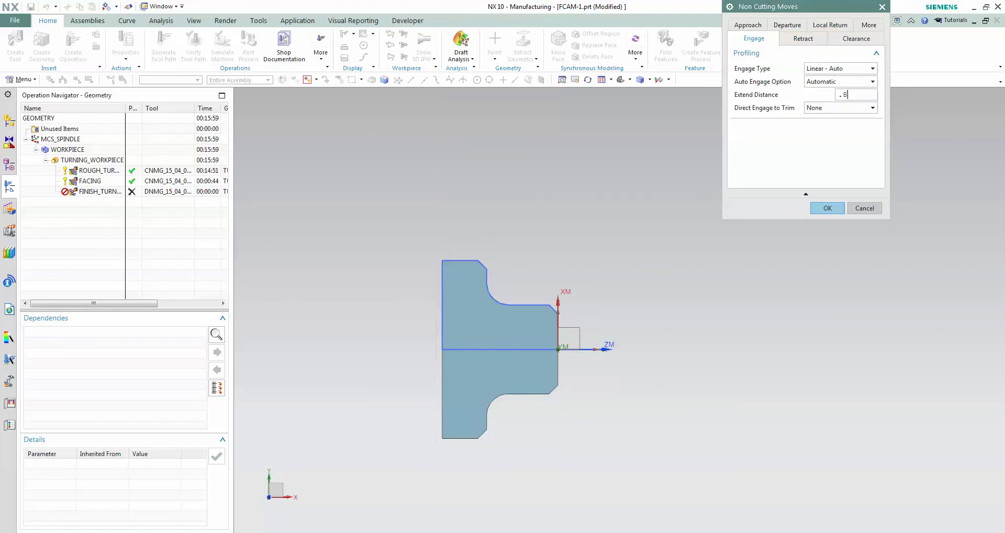
click(797, 40)
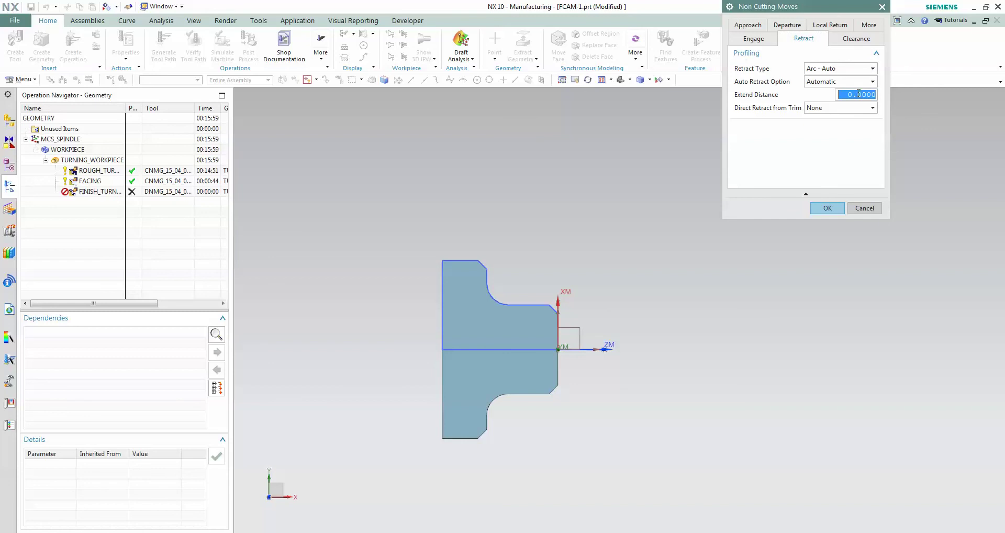
click(845, 69)
click(838, 89)
Step: Specify the approach From Point above the part
click(748, 25)
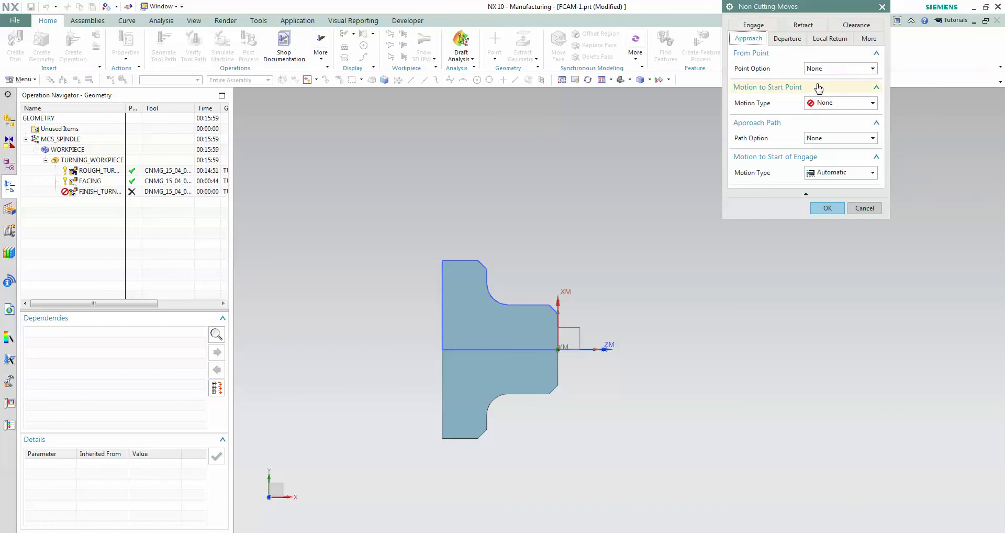
click(838, 70)
click(843, 95)
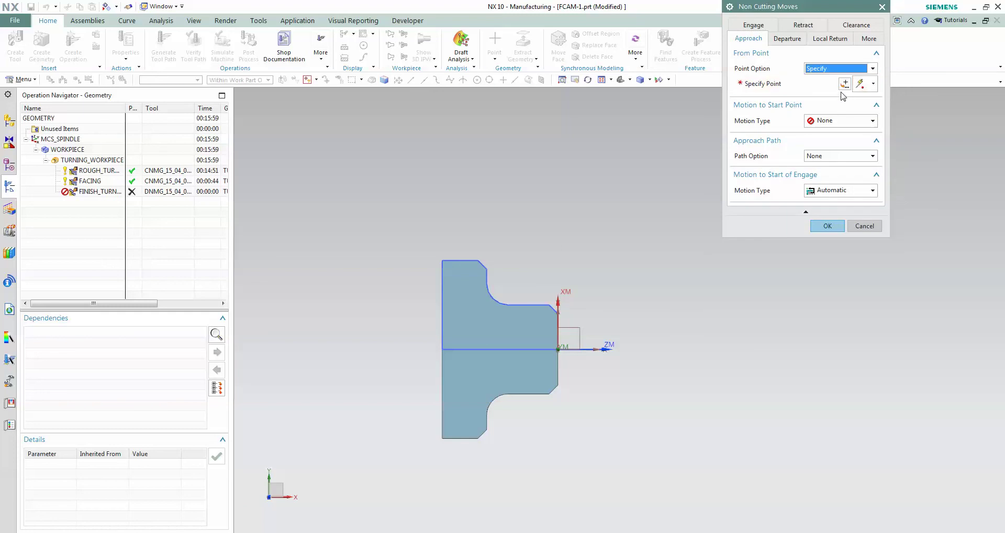
click(839, 86)
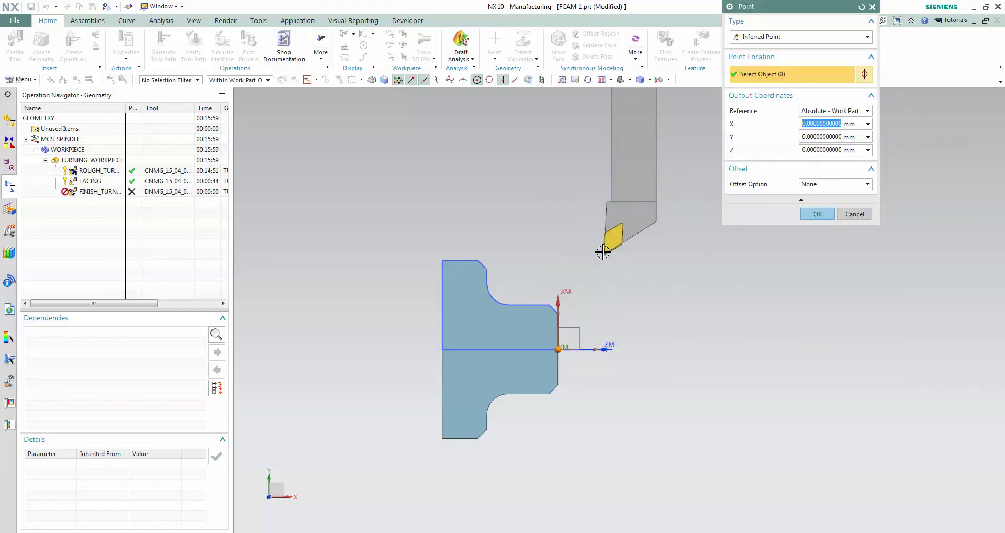
click(817, 214)
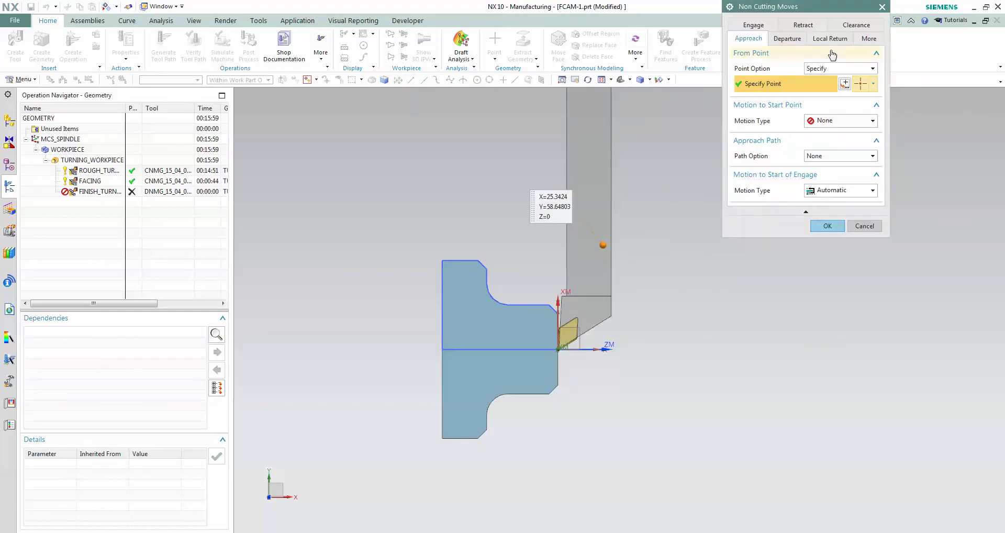
Step: Set a Direct go-home point above right of the part, accept, and generate
click(790, 40)
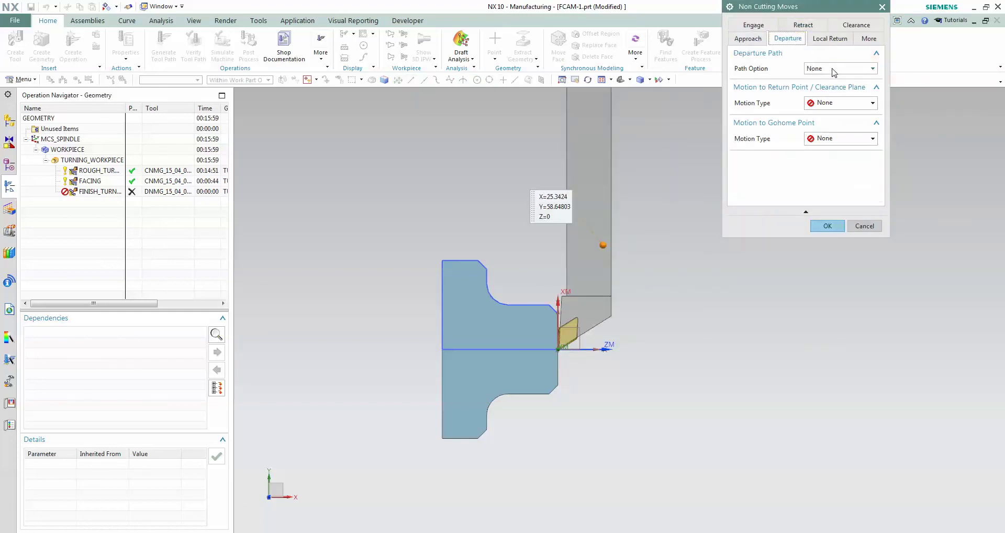
click(838, 138)
click(833, 161)
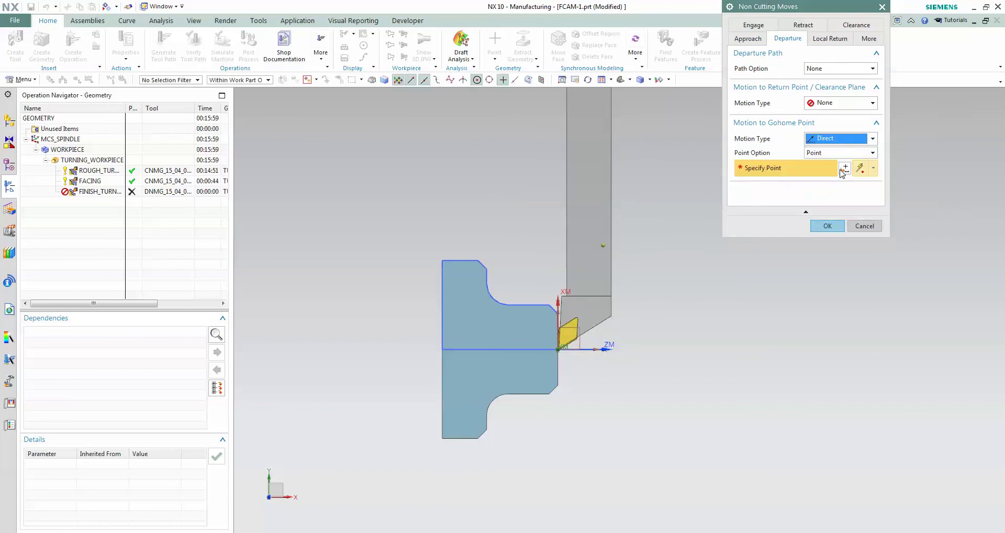
click(860, 171)
click(639, 228)
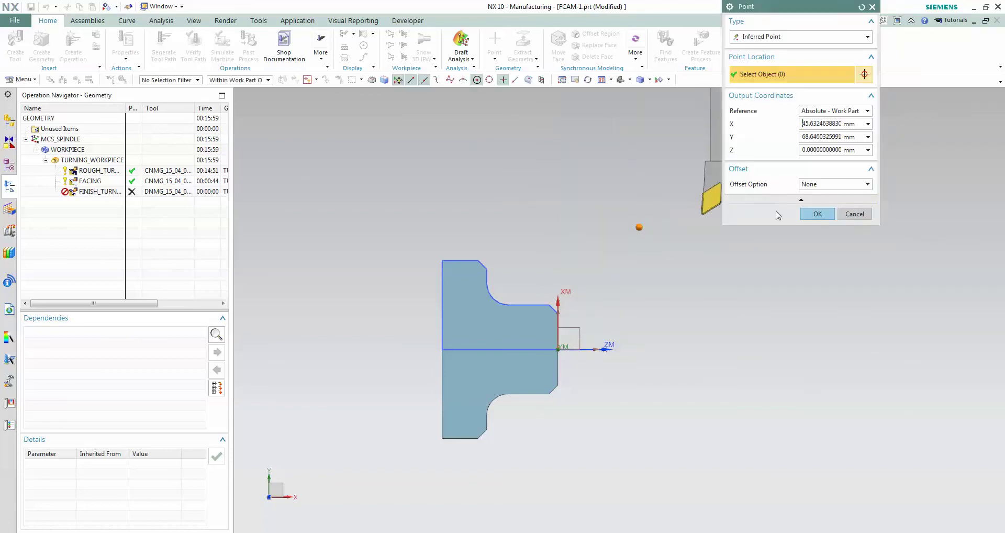
click(814, 214)
click(810, 228)
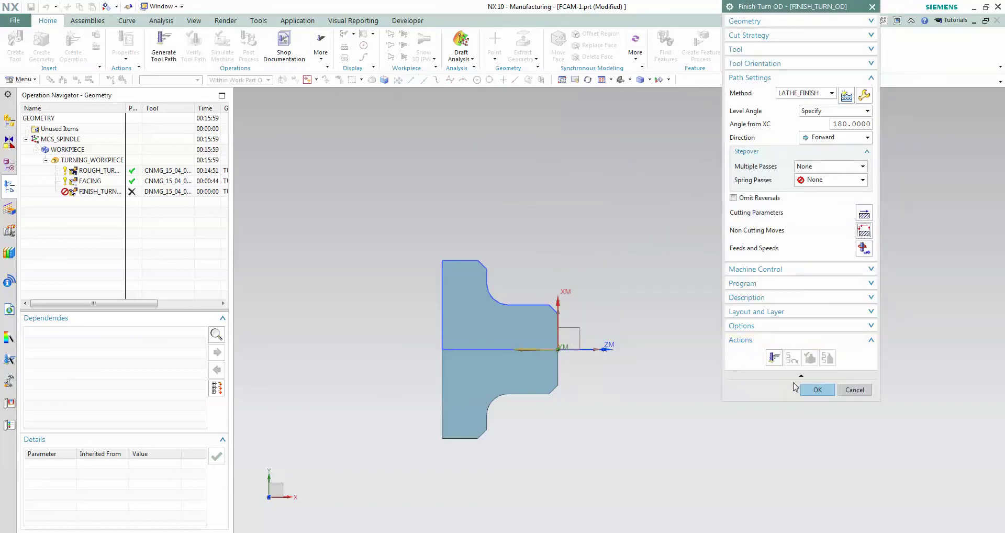
click(776, 363)
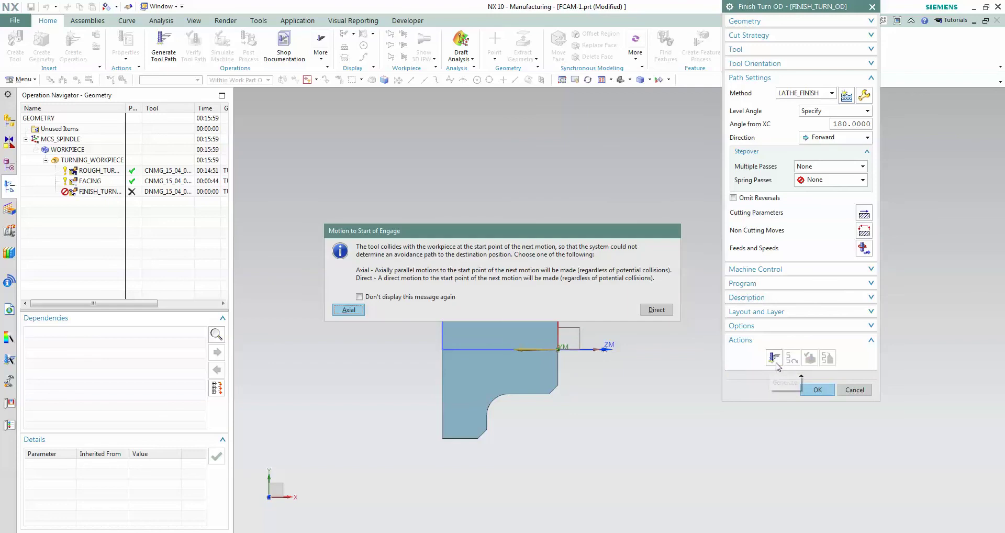
Step: Answer the collision prompt with Axial avoidance moves to generate the finish path
click(351, 311)
scroll(566, 332, up, 2)
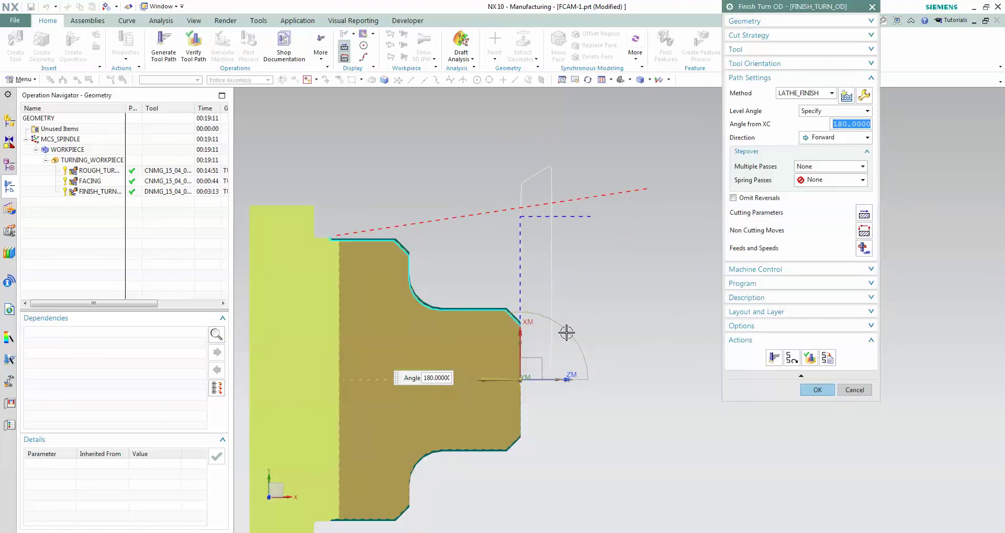
scroll(539, 322, up, 1)
scroll(513, 332, up, 1)
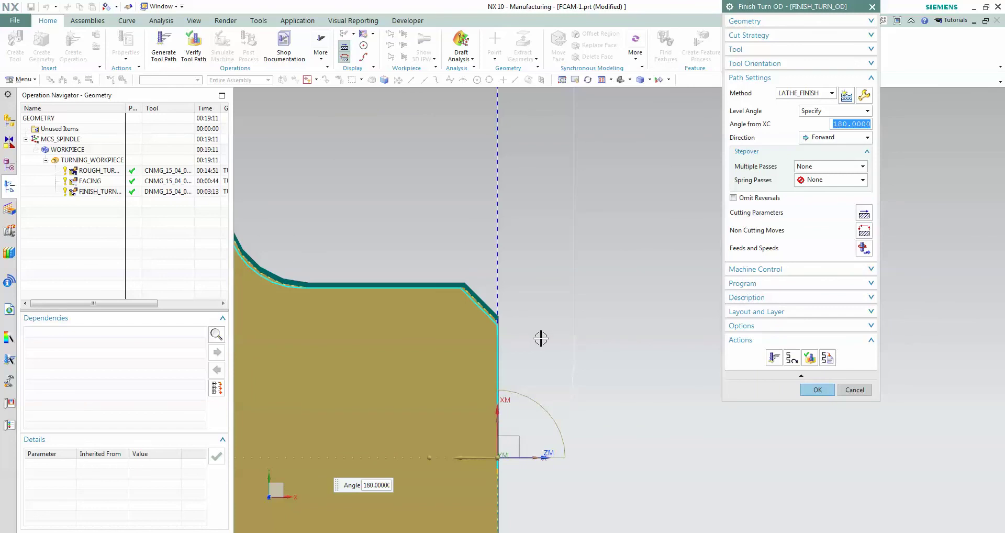
scroll(545, 338, down, 1)
scroll(557, 336, down, 1)
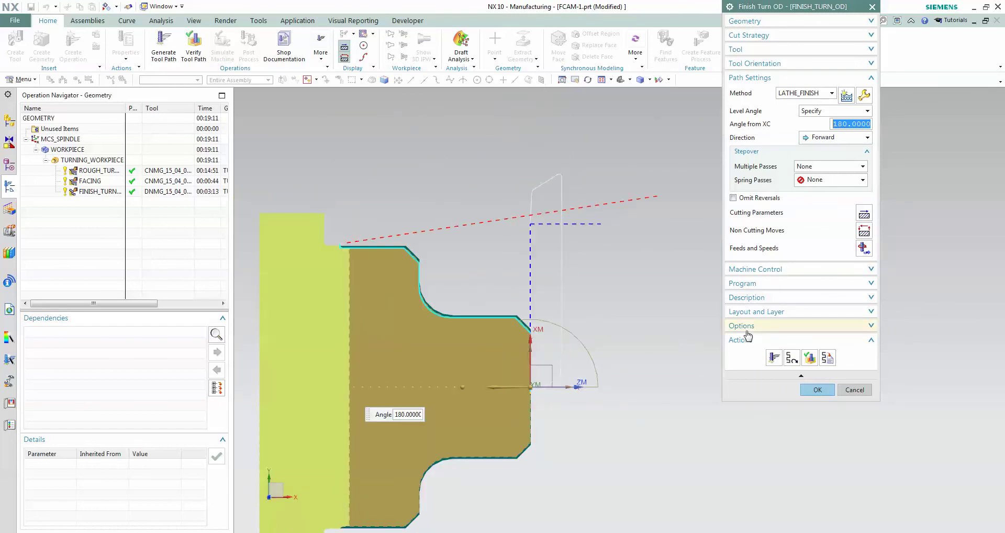
Step: Replay the finish toolpath step by step and close the replay
click(810, 359)
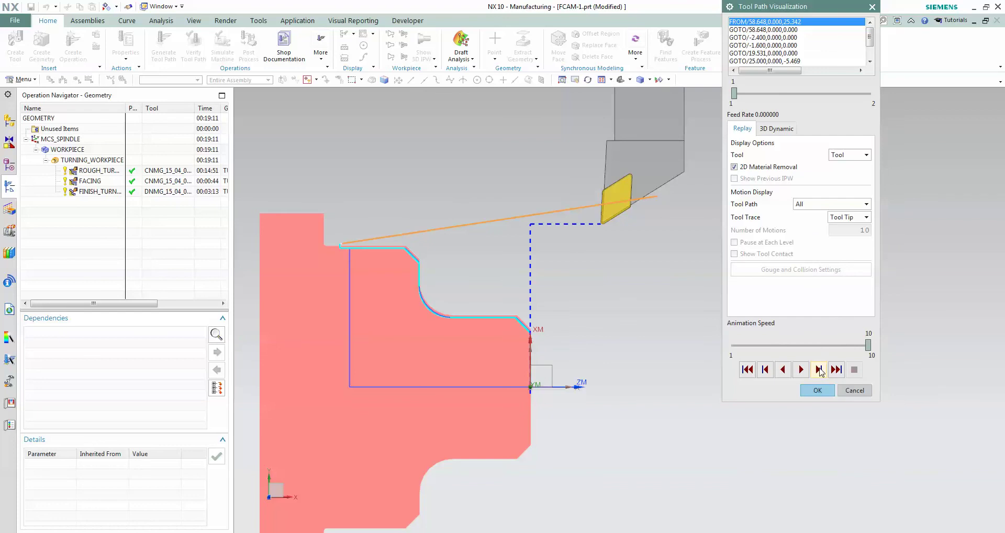
click(820, 370)
click(819, 371)
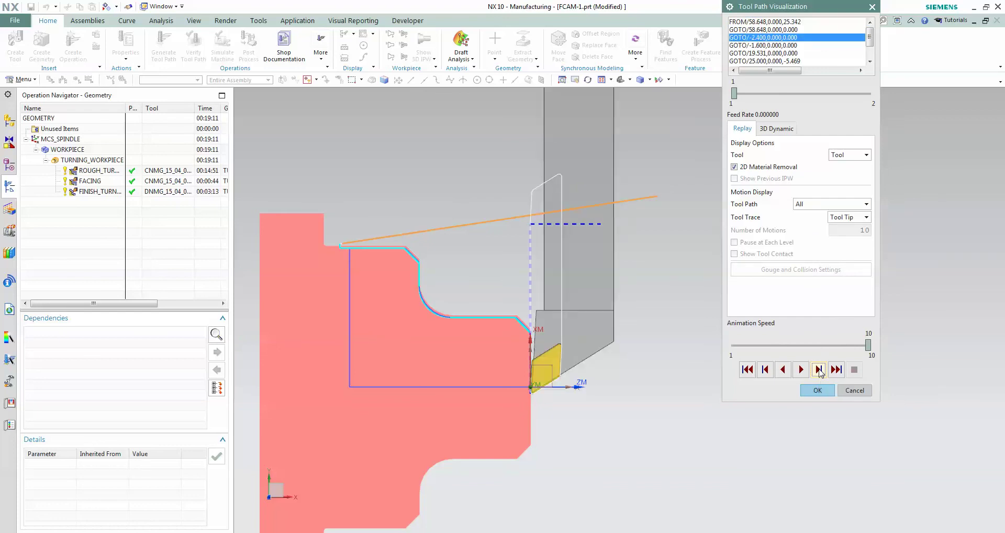
click(819, 389)
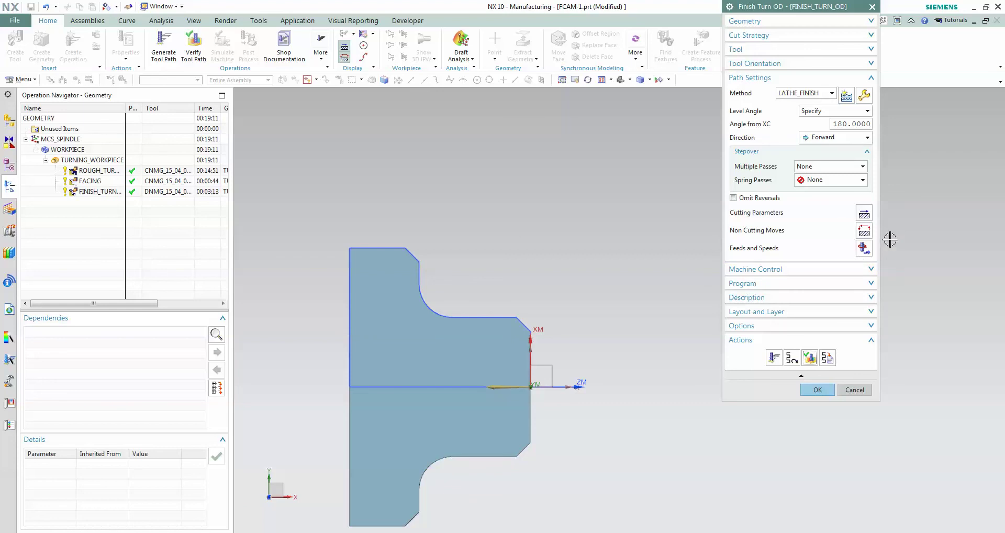
Step: Regenerate the finish path with the new approach, answering Axial then Direct
click(864, 231)
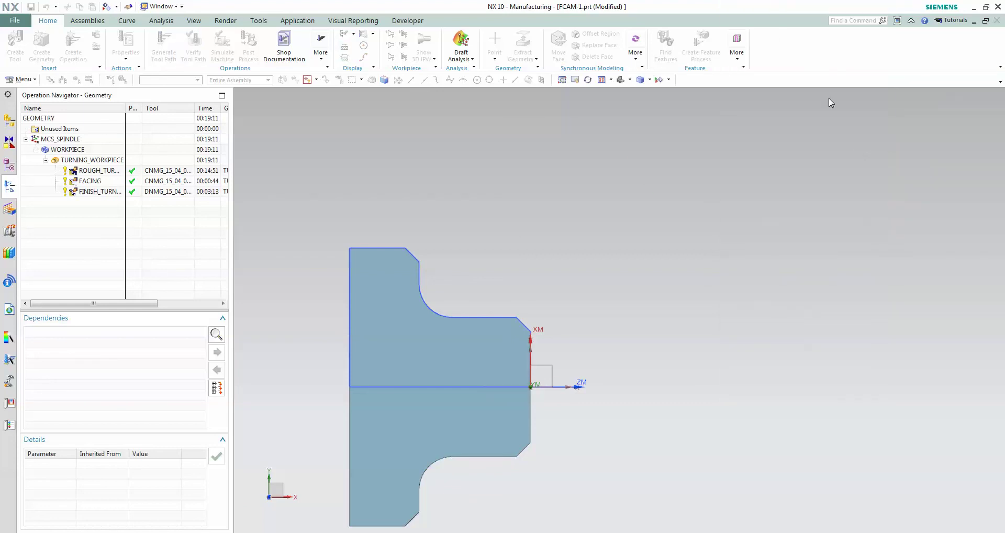
click(762, 40)
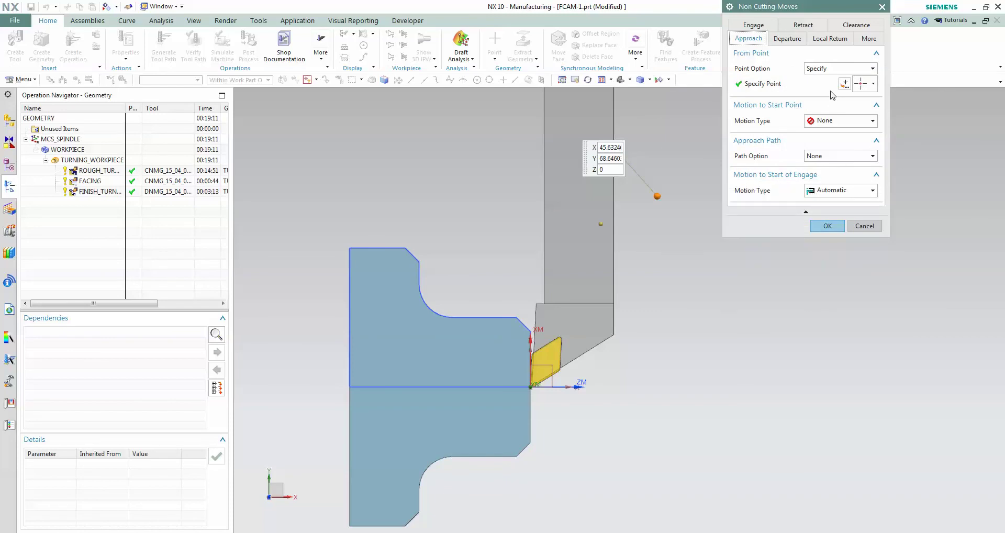
click(837, 224)
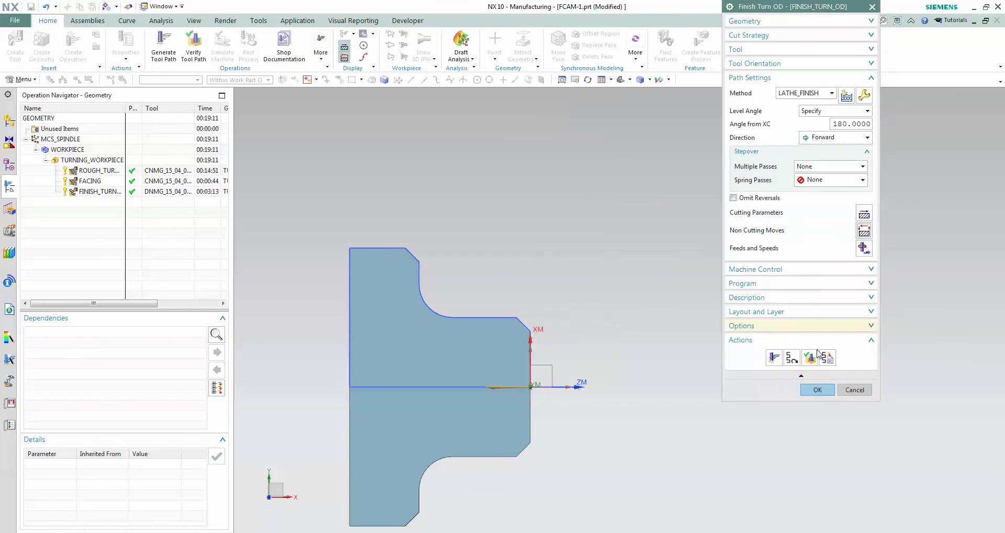
click(773, 358)
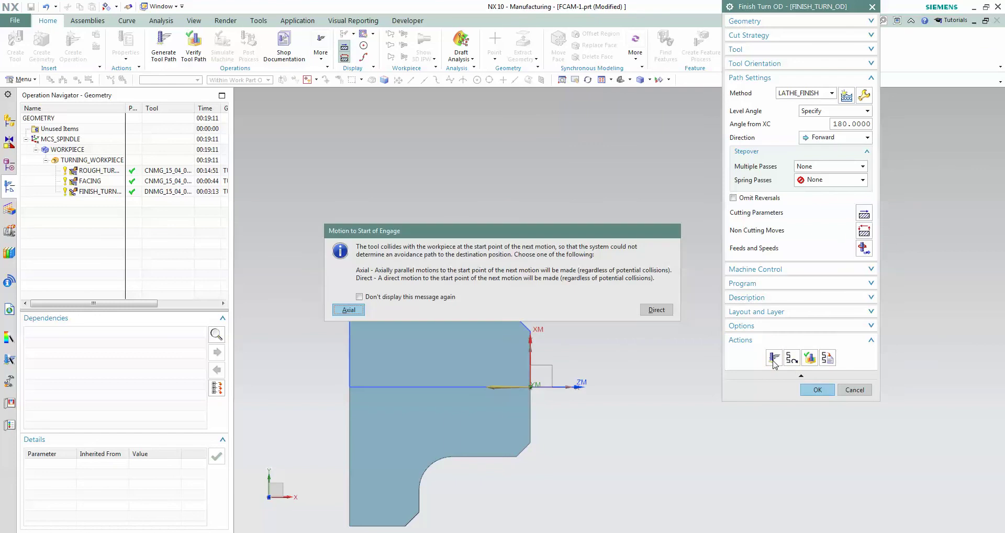
click(347, 311)
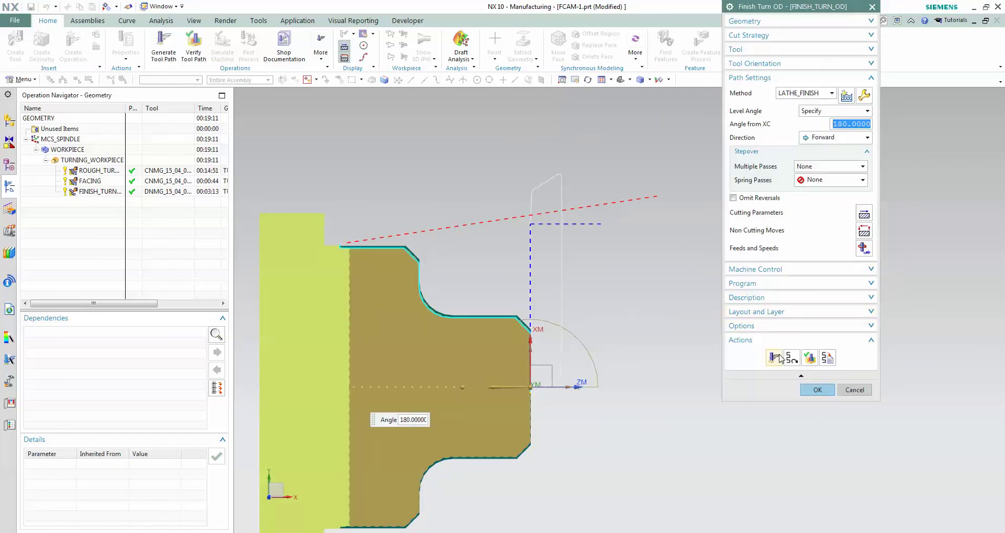
click(774, 358)
click(657, 310)
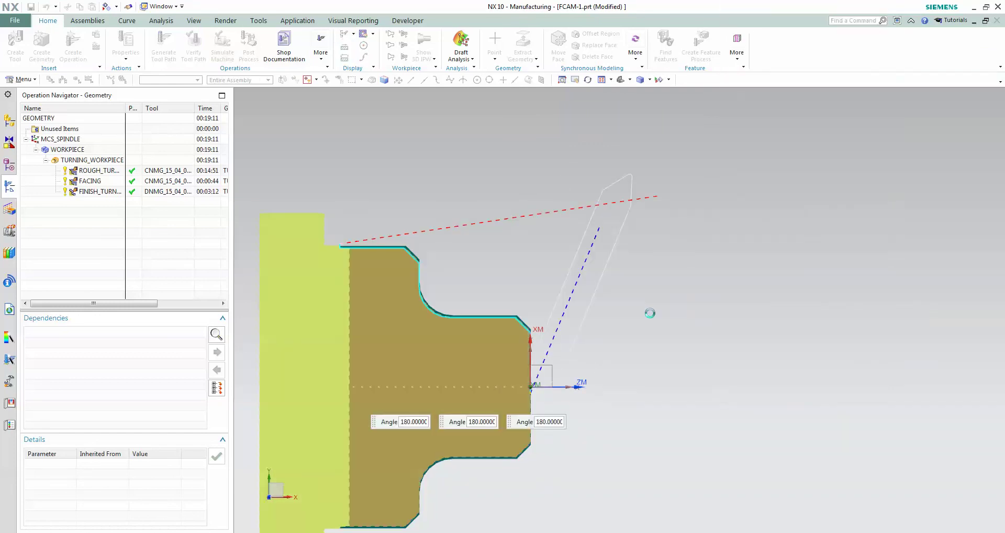
Step: Verify the regenerated finish path by stepping through the replay, then close it
scroll(569, 379, down, 2)
scroll(566, 377, down, 2)
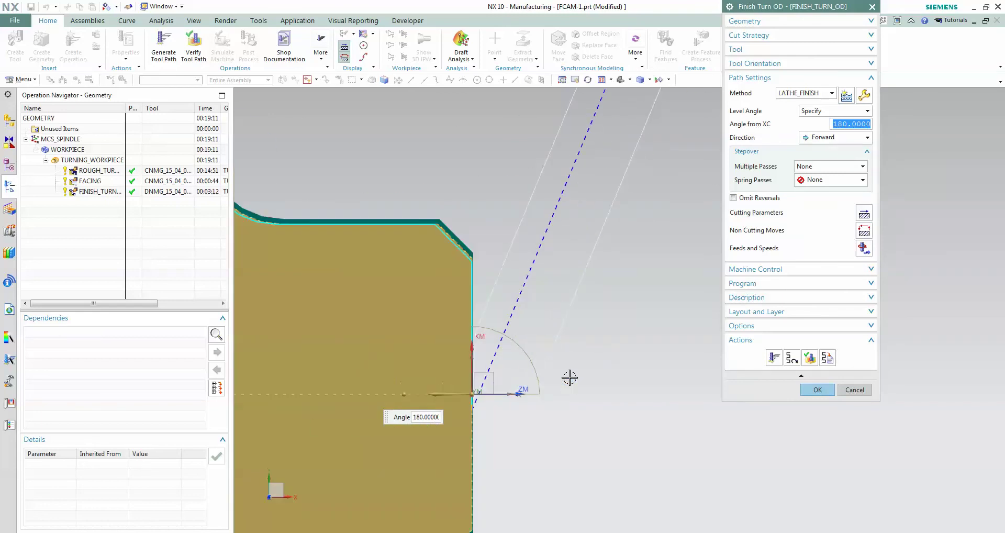
scroll(563, 376, down, 1)
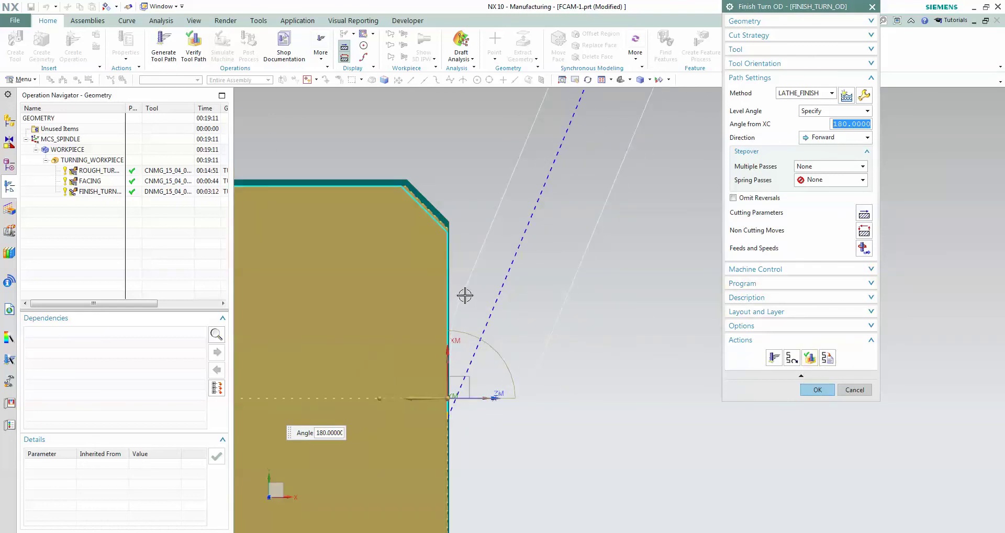
click(810, 358)
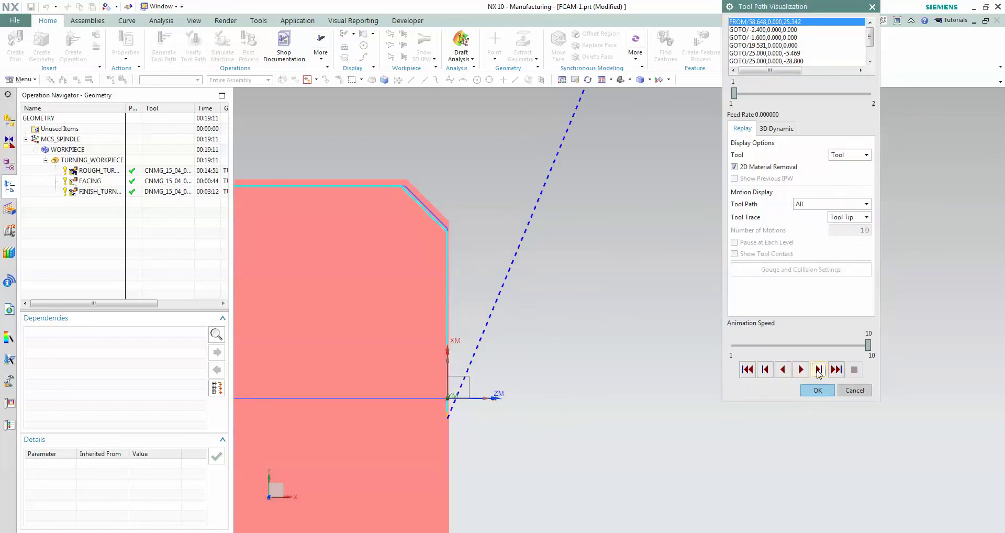
click(818, 370)
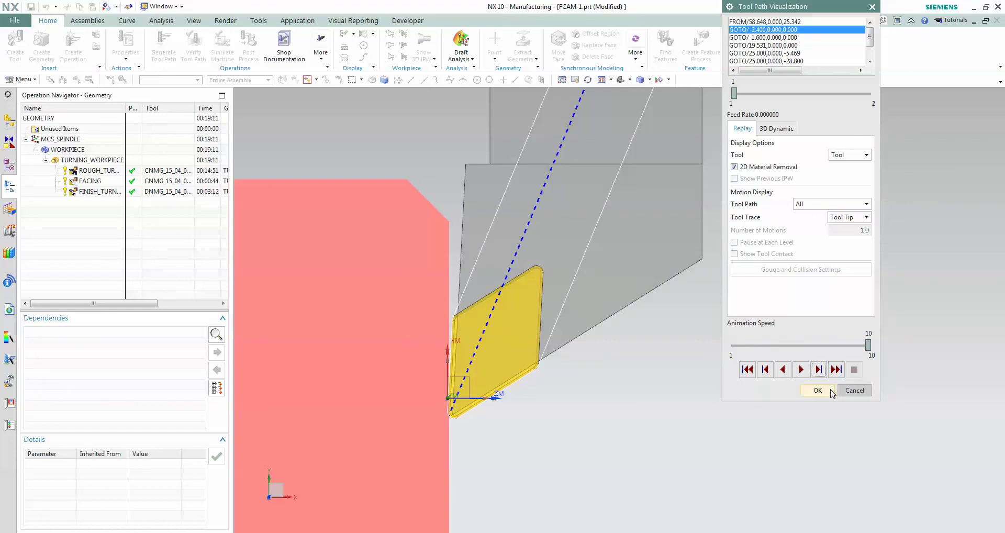
click(826, 393)
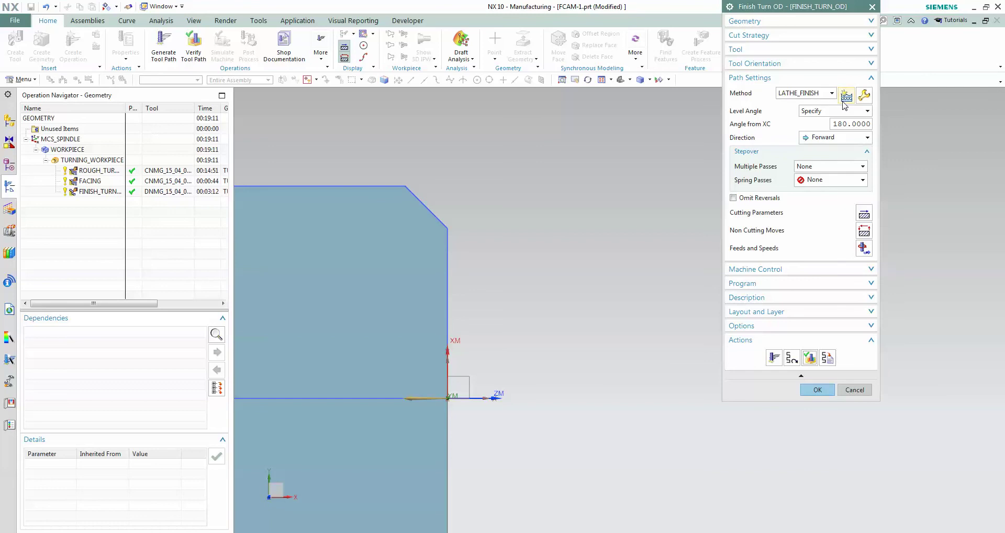
Step: Set the finish cut strategy to Diameters First, Then Faces
click(821, 64)
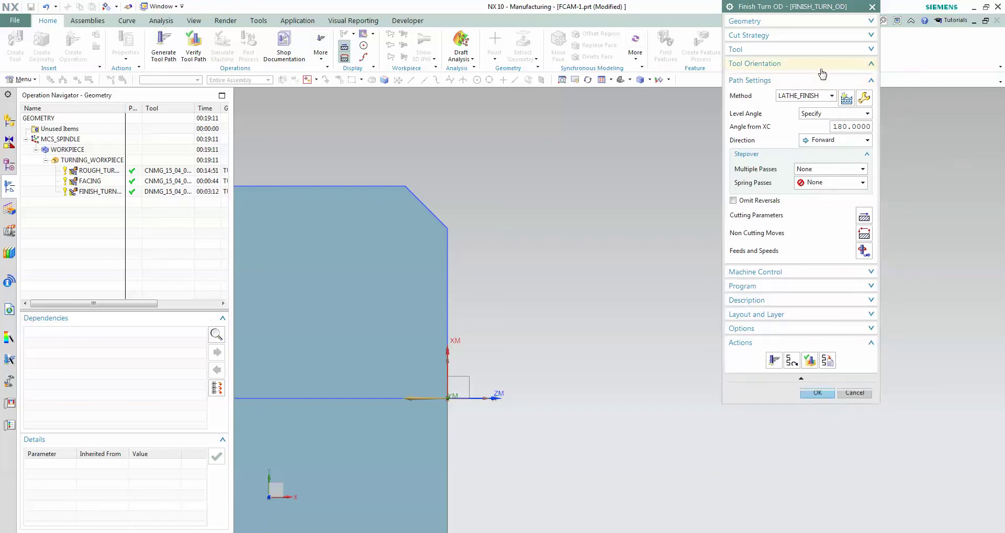
click(827, 109)
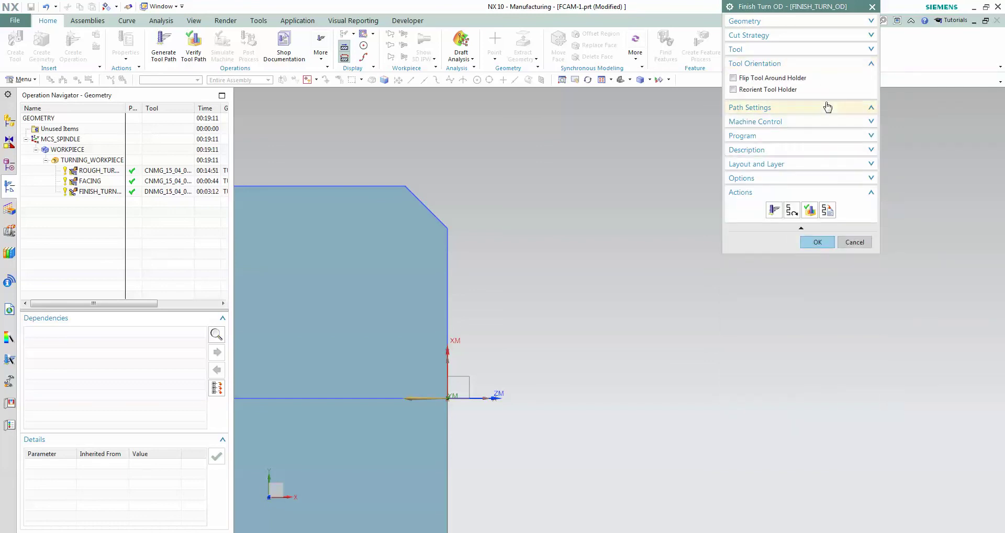
click(826, 106)
click(817, 35)
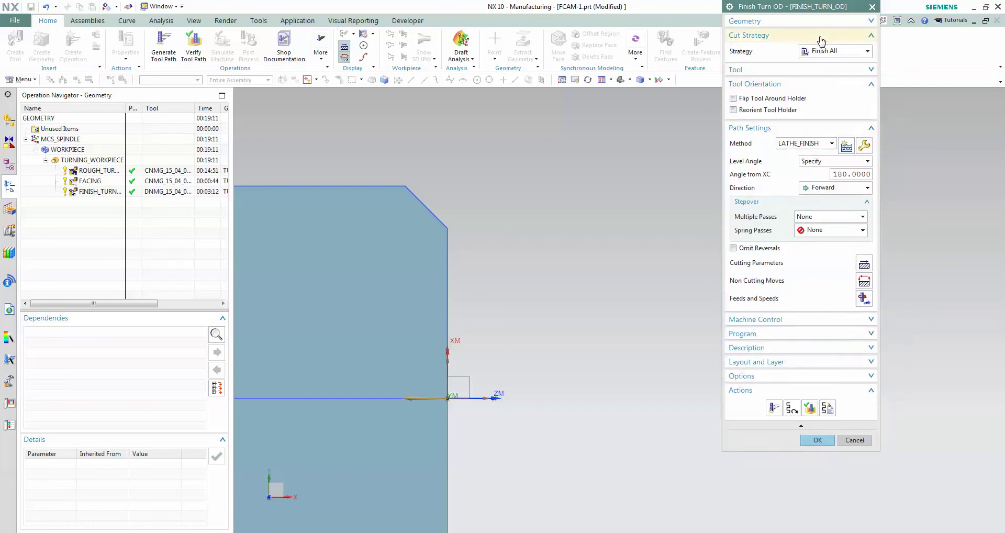
click(838, 51)
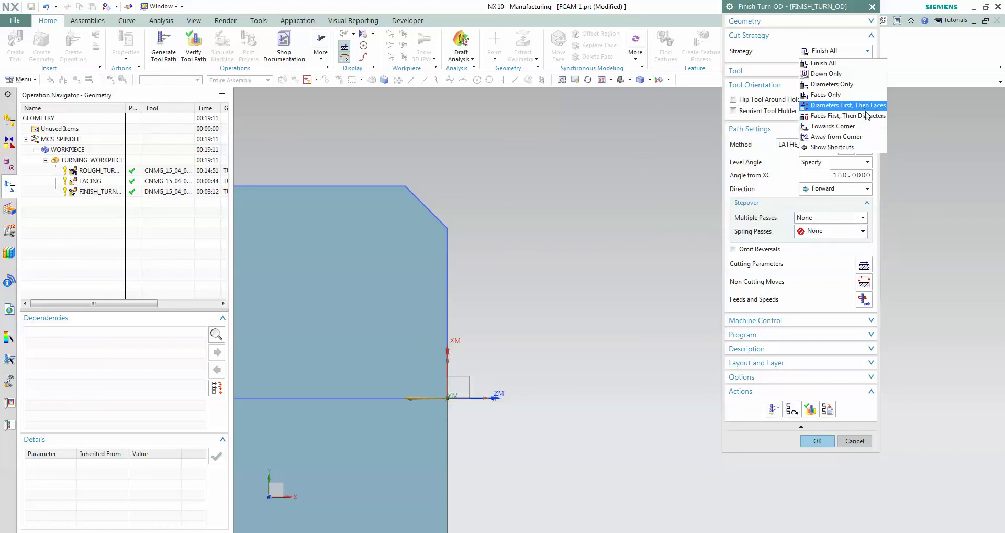
click(866, 107)
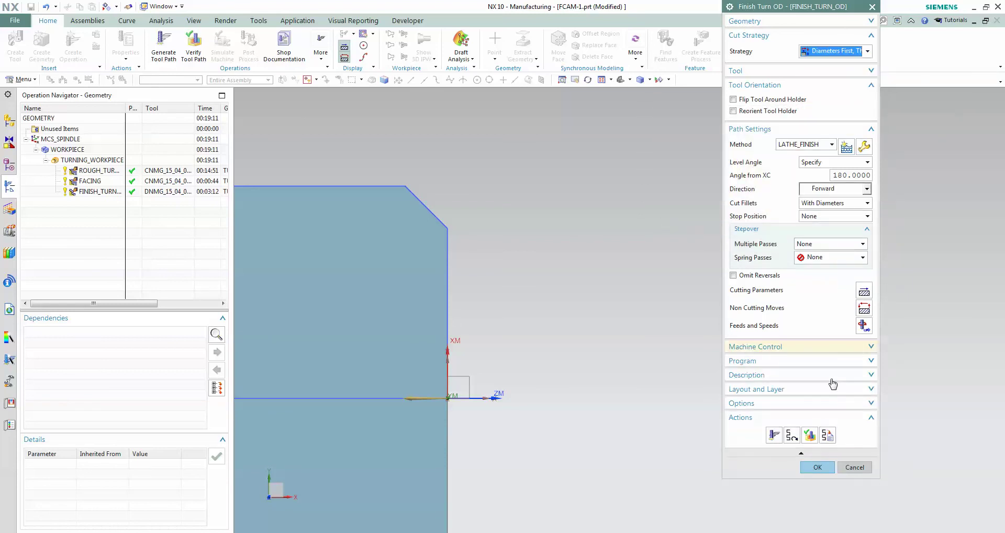
Step: Generate the toolpath and dismiss the clearance zone warnings
click(778, 437)
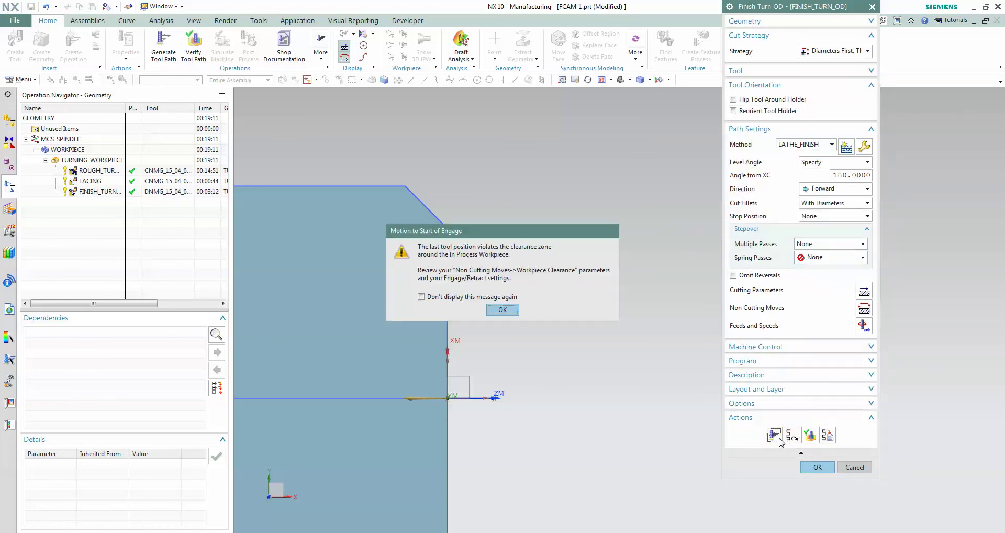
click(507, 313)
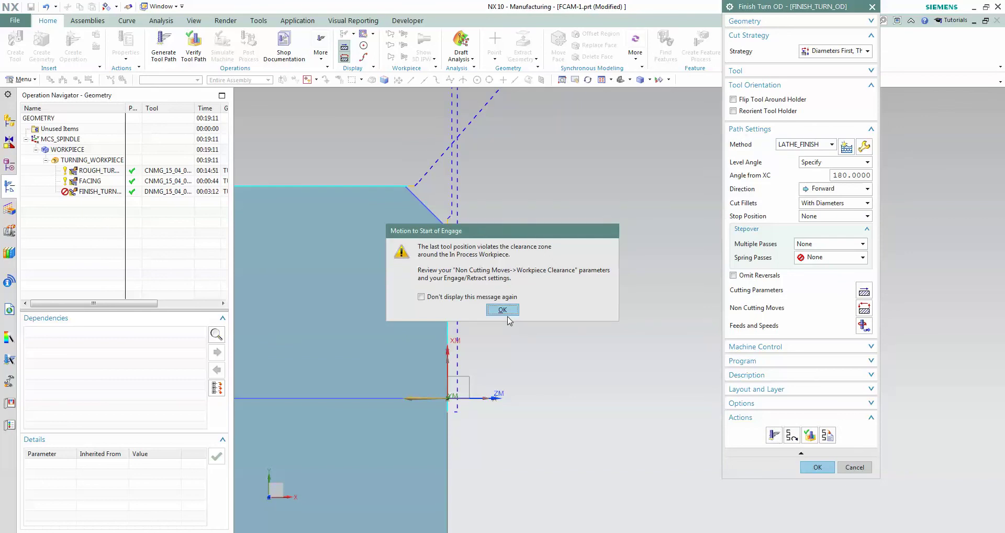
click(503, 310)
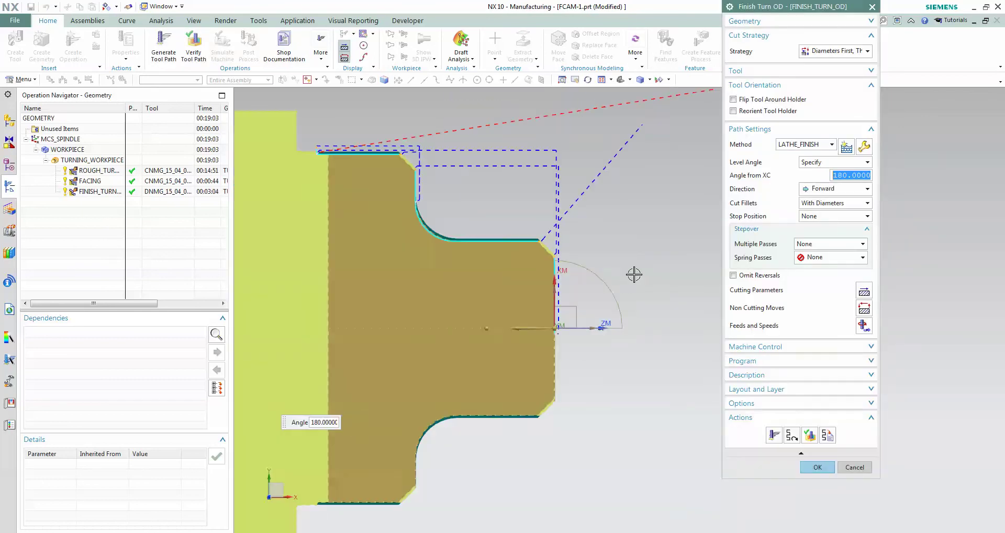
scroll(635, 273, up, 2)
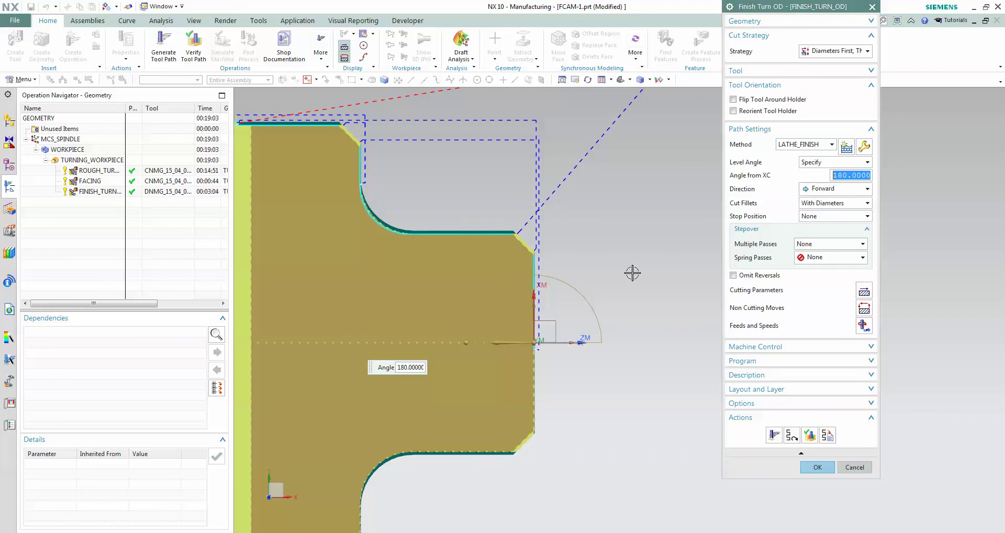
click(840, 53)
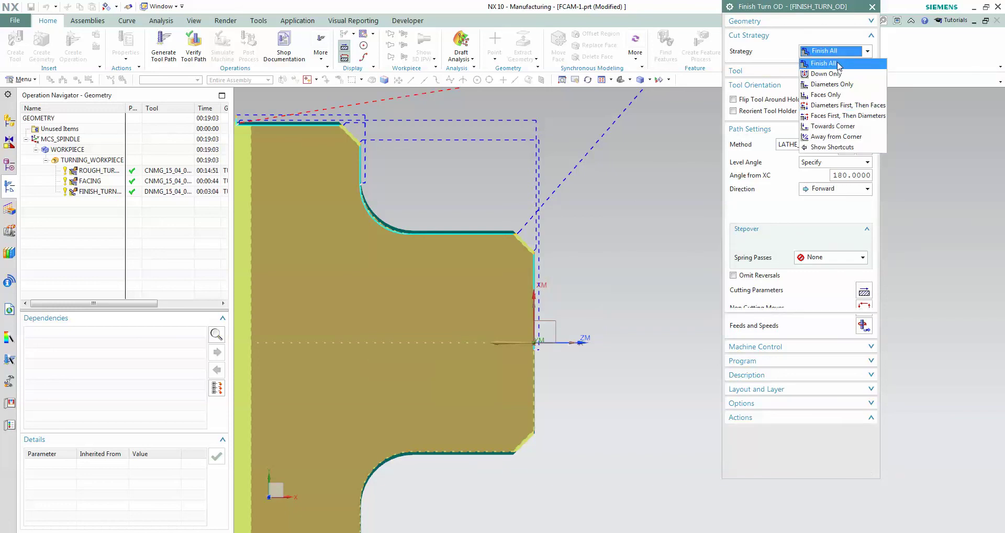
Step: Restore the Finish All strategy and regenerate with axial approach motions
click(841, 59)
click(778, 411)
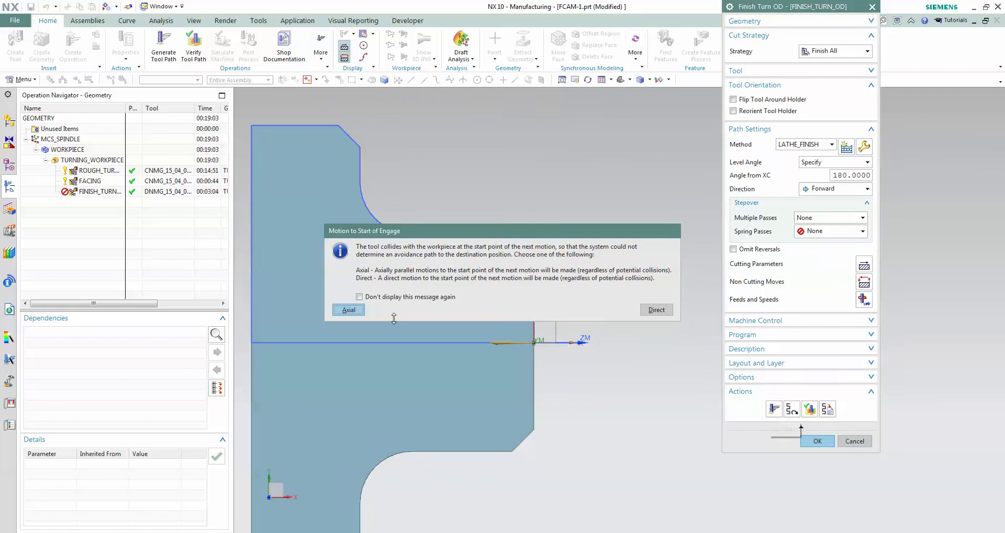
click(348, 313)
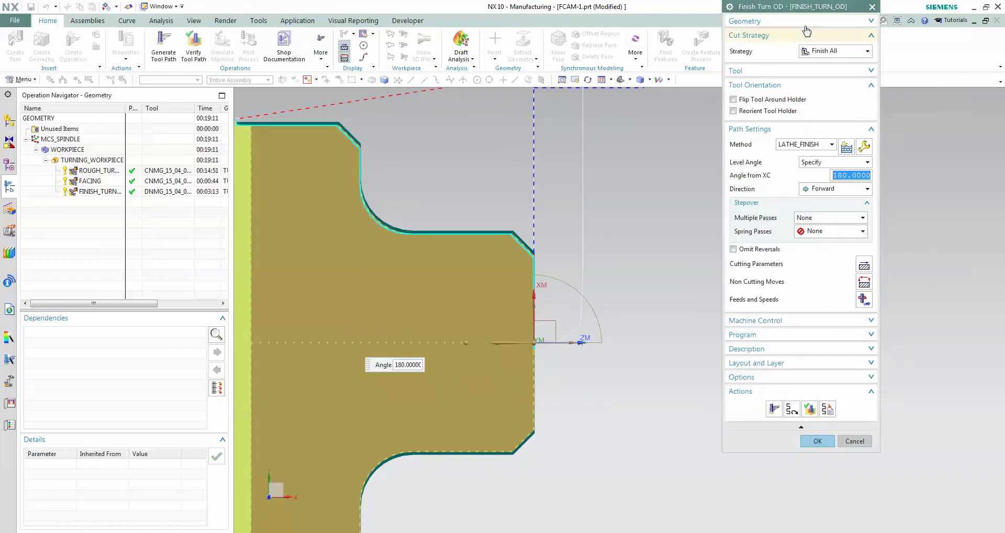
scroll(841, 66, up, 3)
Step: Move trim point 1 to the chamfer corner and regenerate the trimmed finish path
click(844, 72)
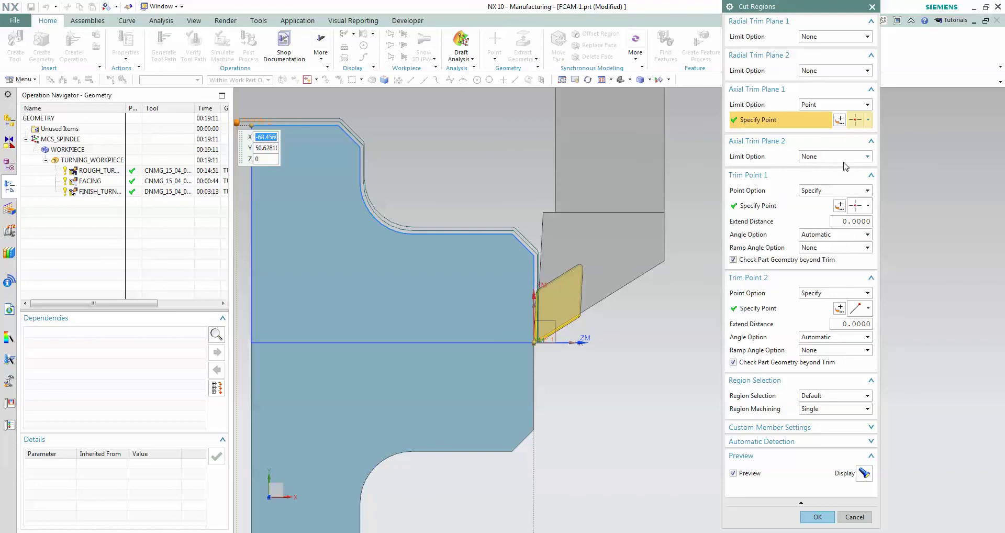
click(839, 119)
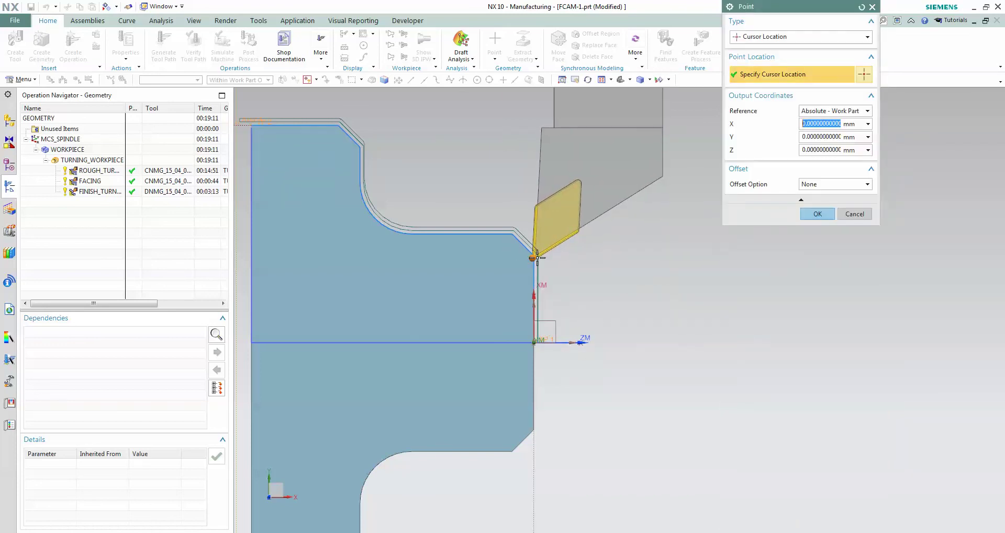
click(536, 258)
click(817, 214)
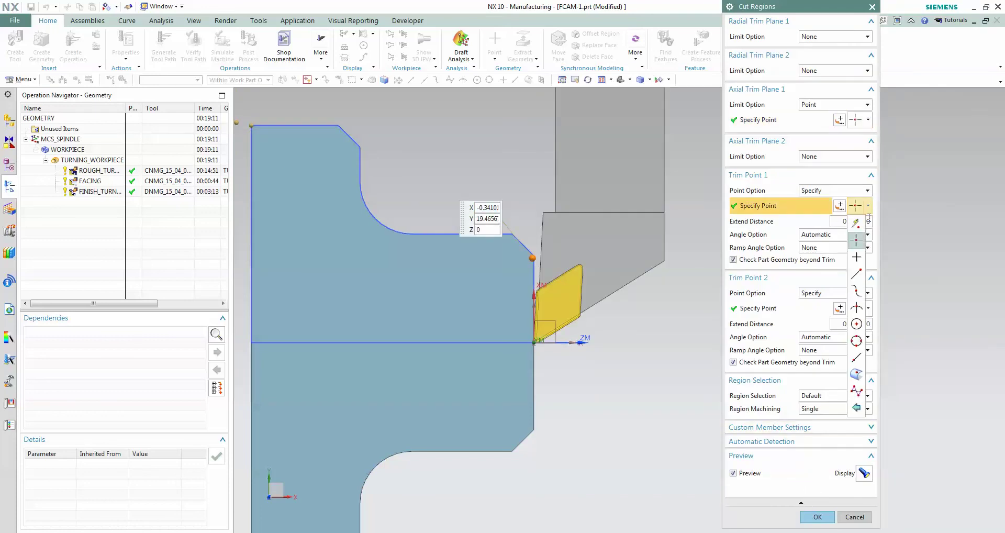
middle_click(629, 250)
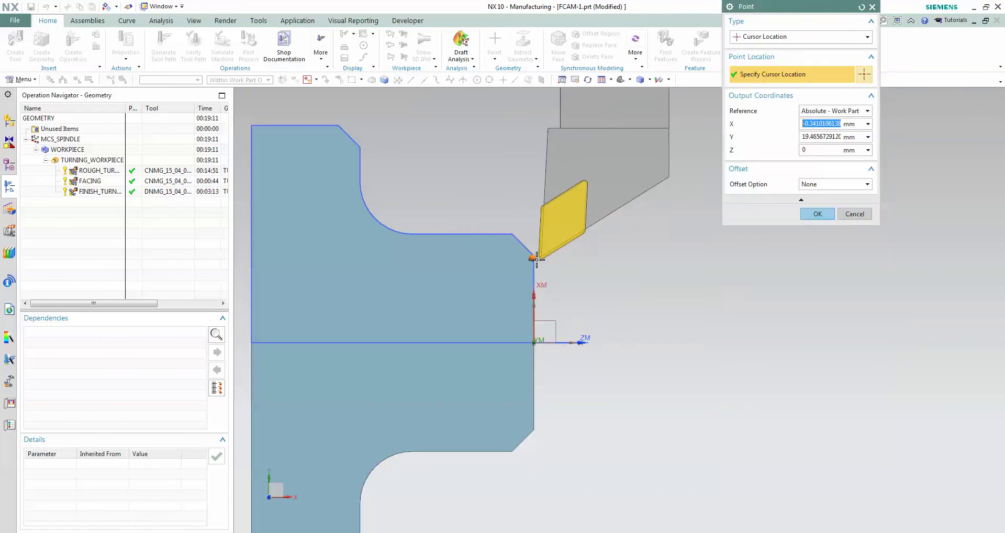
click(843, 218)
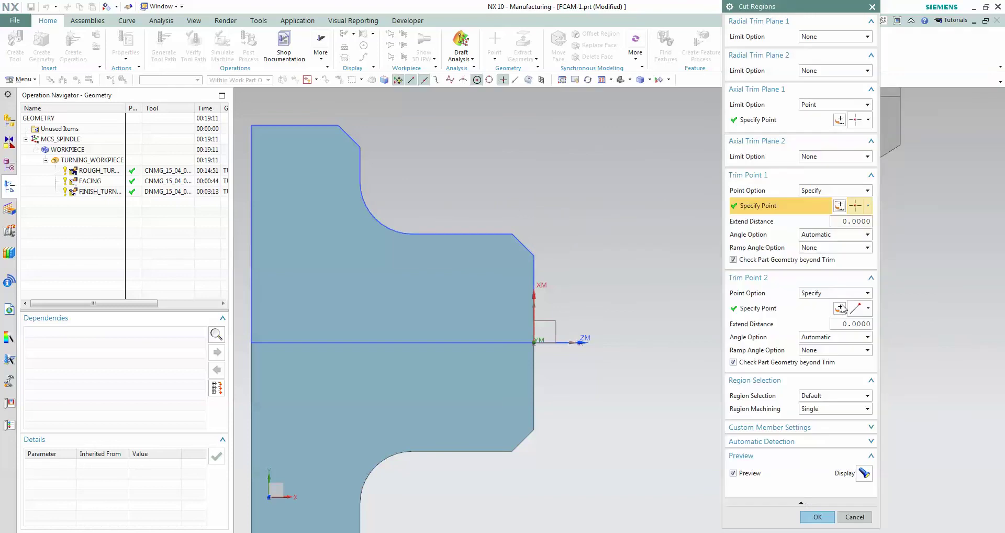
click(817, 516)
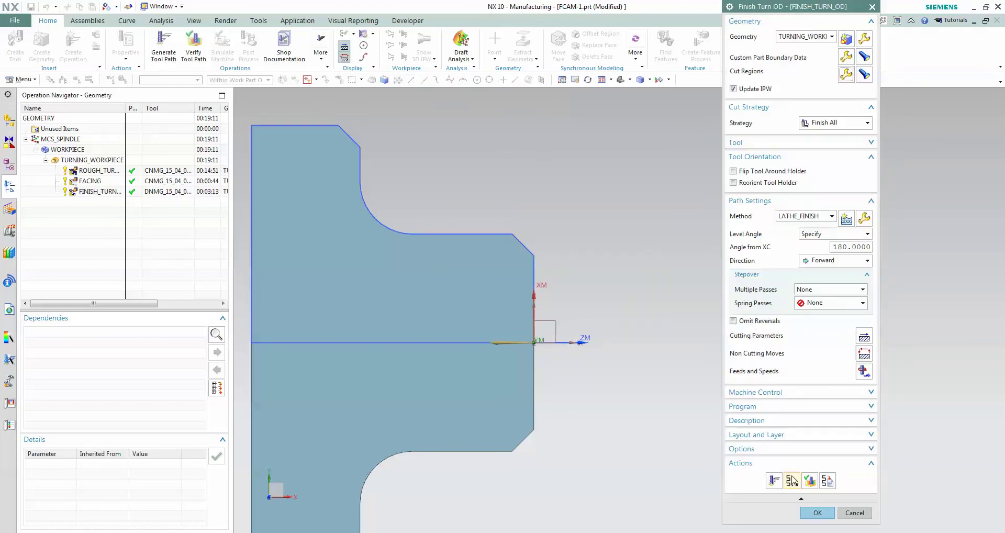
click(774, 481)
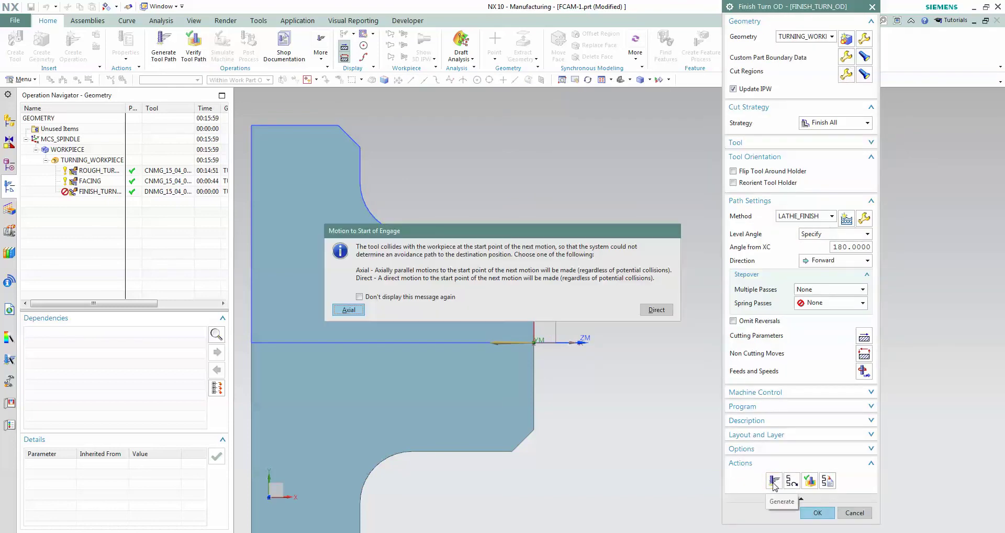
Step: Answer the collision prompt with Direct, then set trim points at the part corner and X -65, Y 50
click(359, 297)
click(652, 311)
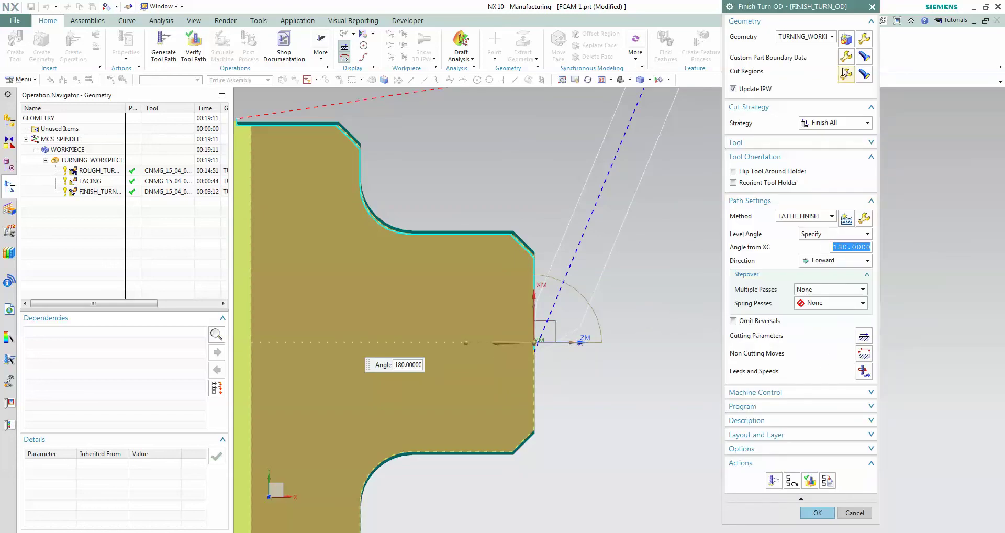
click(847, 74)
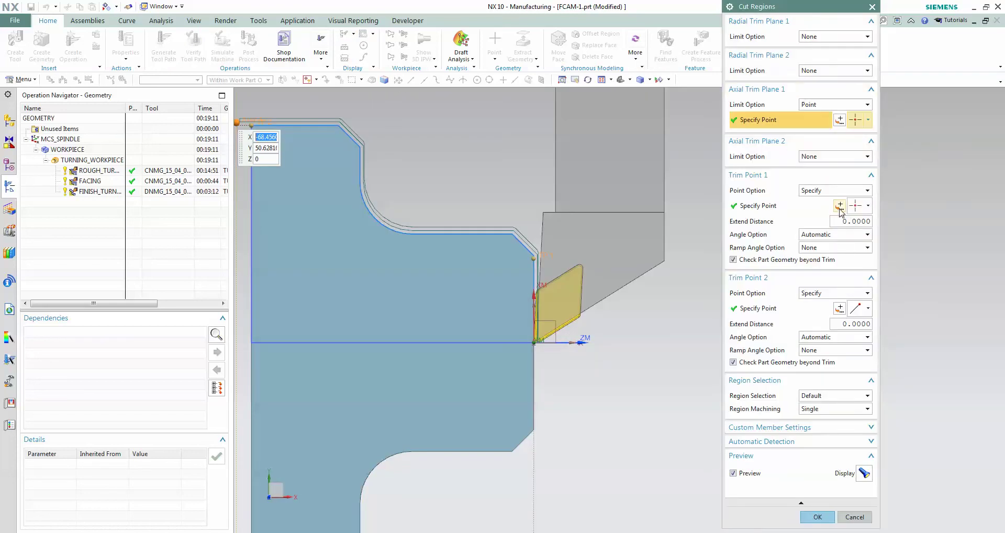
click(840, 208)
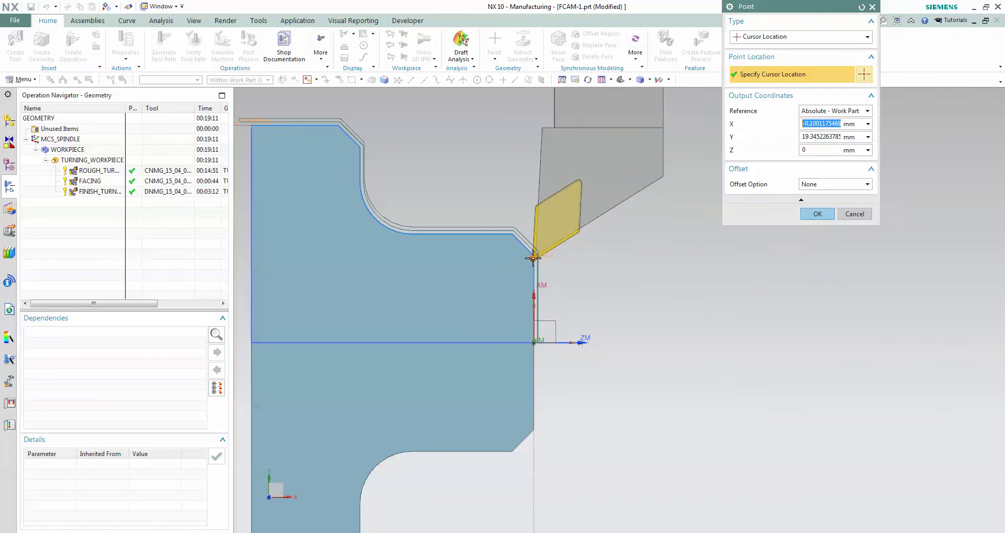
click(533, 257)
click(817, 214)
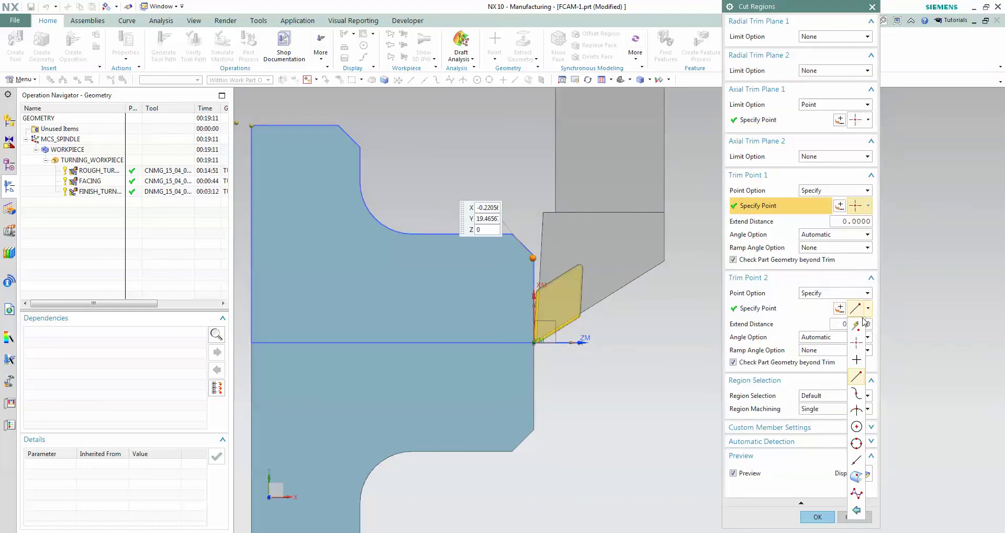
click(839, 309)
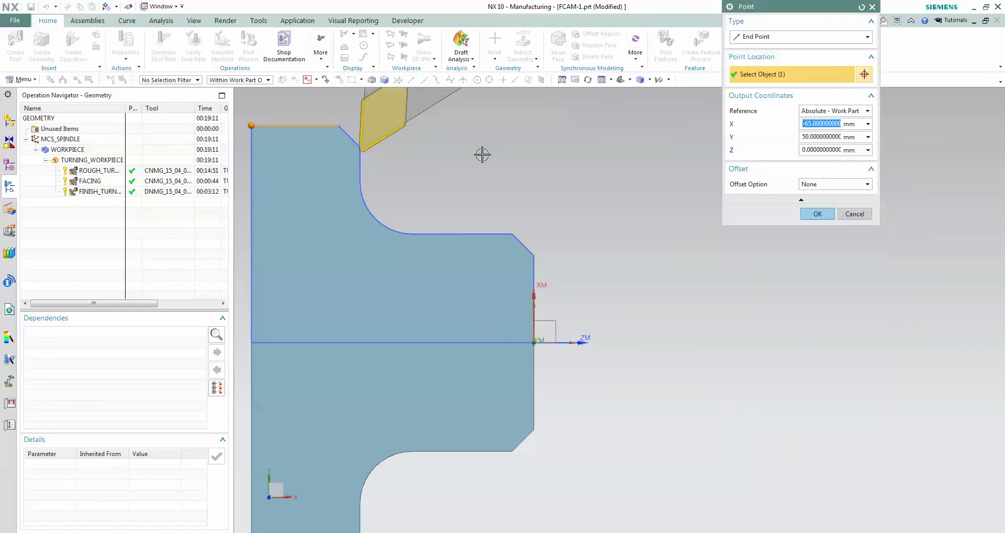
click(818, 213)
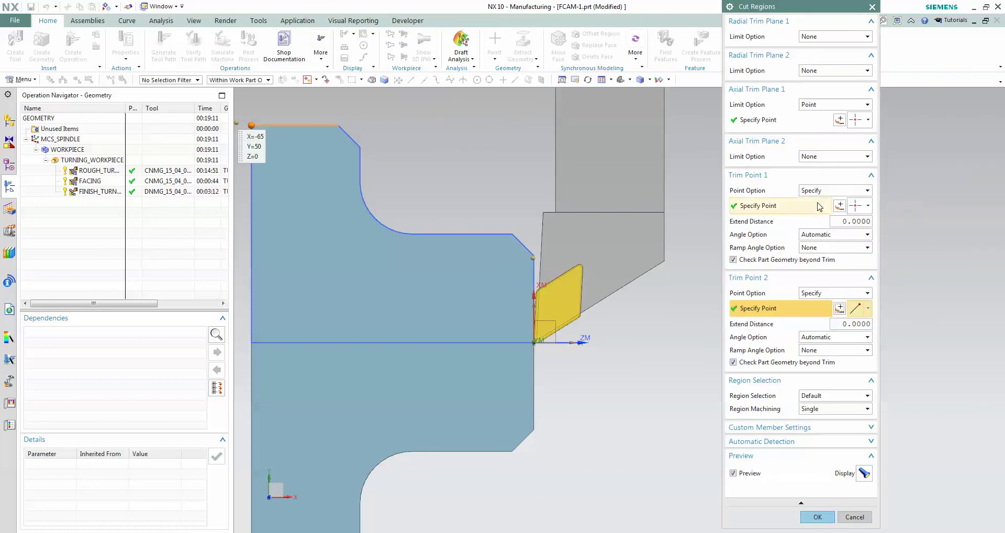
Step: Re-pick trim point 1 using Inferred Point near the tool tip
click(868, 205)
click(861, 222)
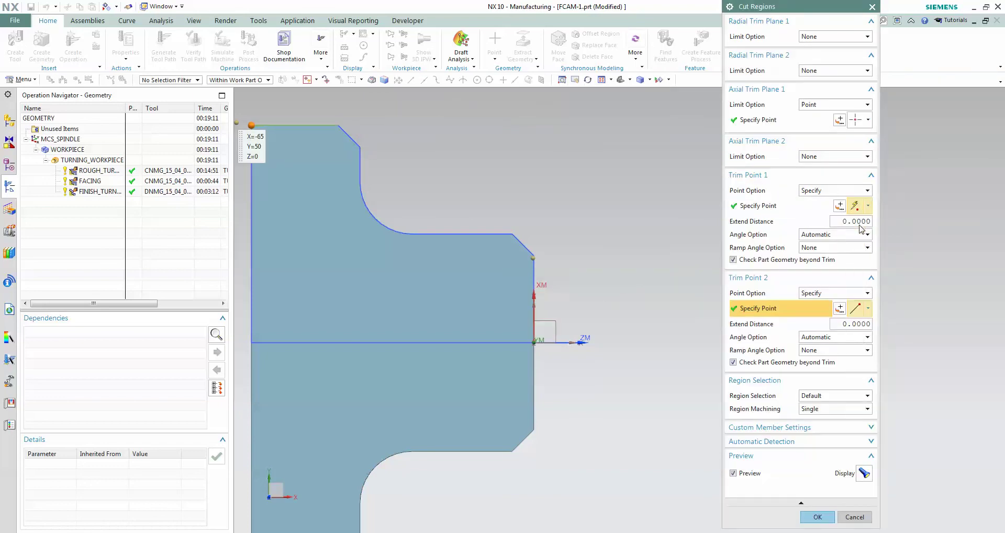
click(840, 207)
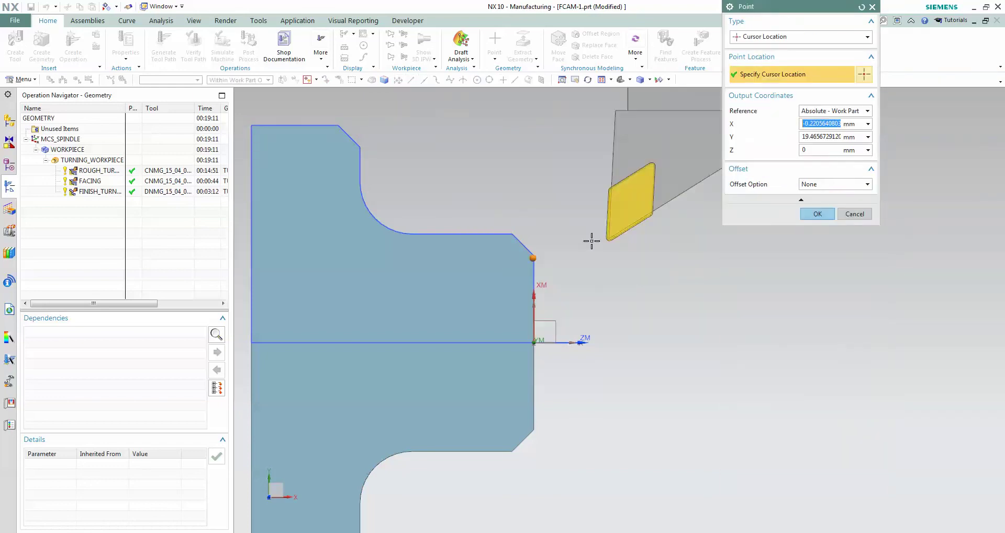
click(533, 257)
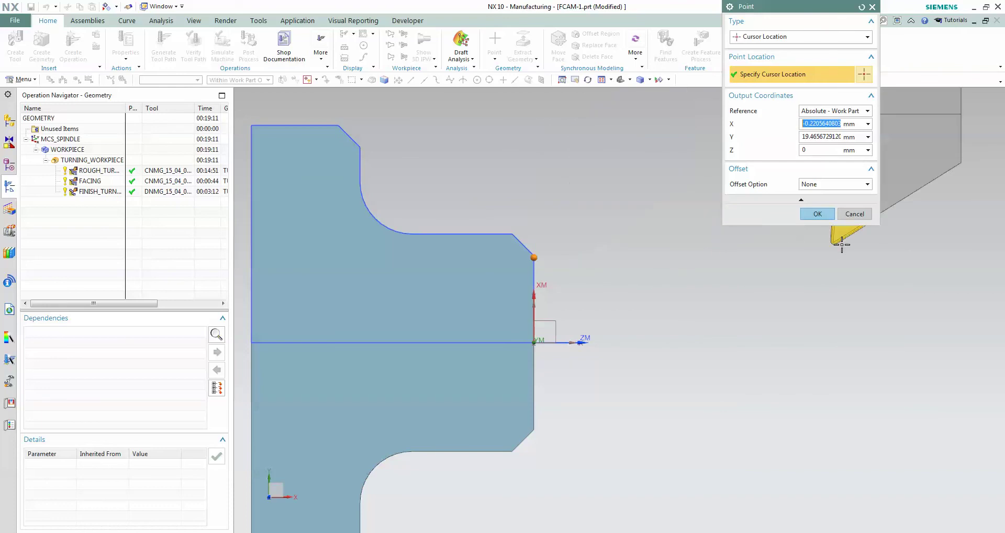
click(817, 214)
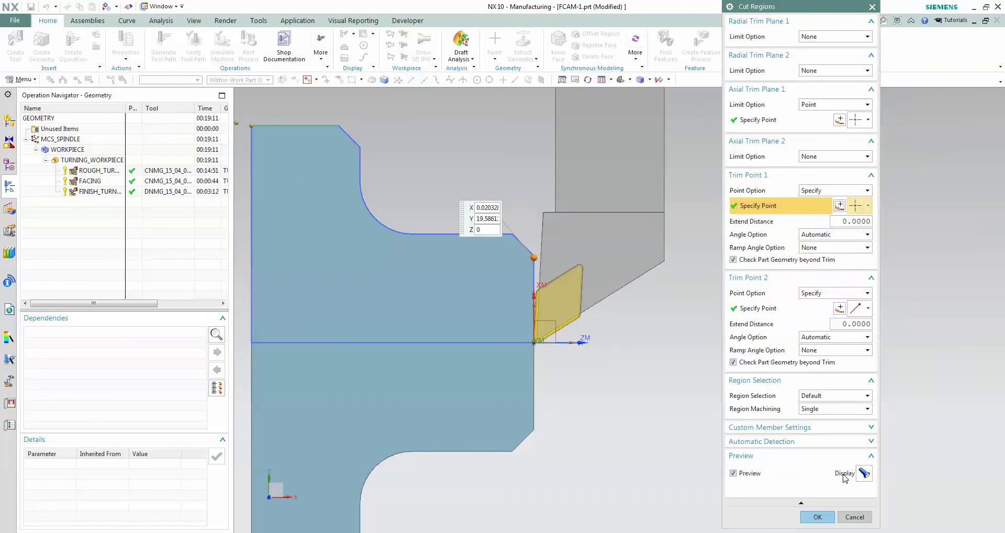
Step: Preview the trimmed path and correct trim point 1 to the corner at X 0, Y 20
click(864, 474)
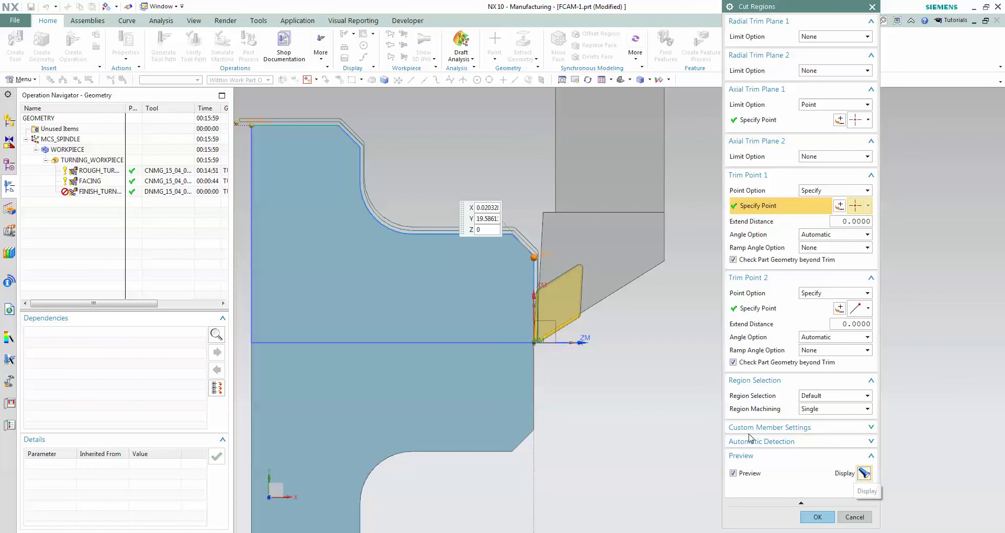
scroll(534, 283, down, 2)
scroll(530, 284, up, 4)
scroll(486, 236, up, 3)
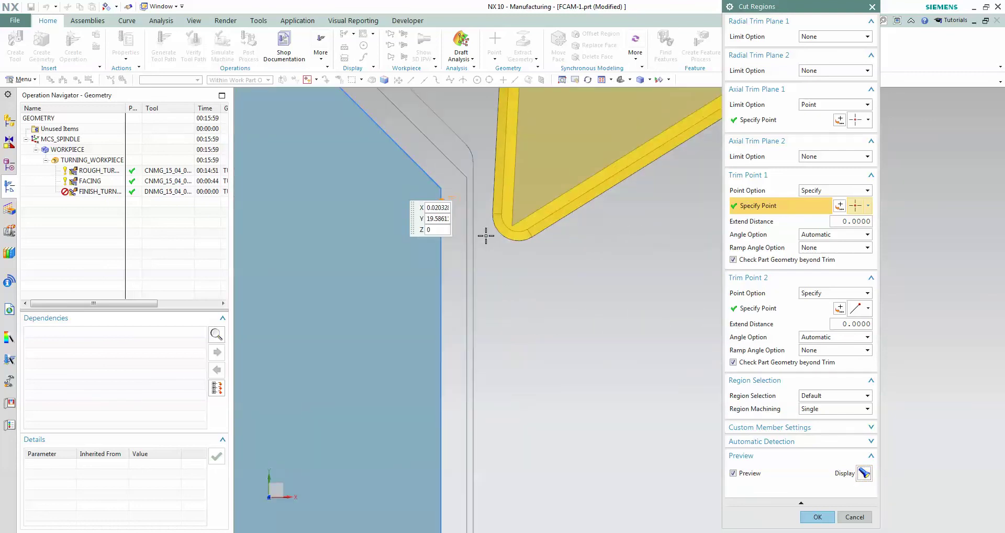
click(841, 206)
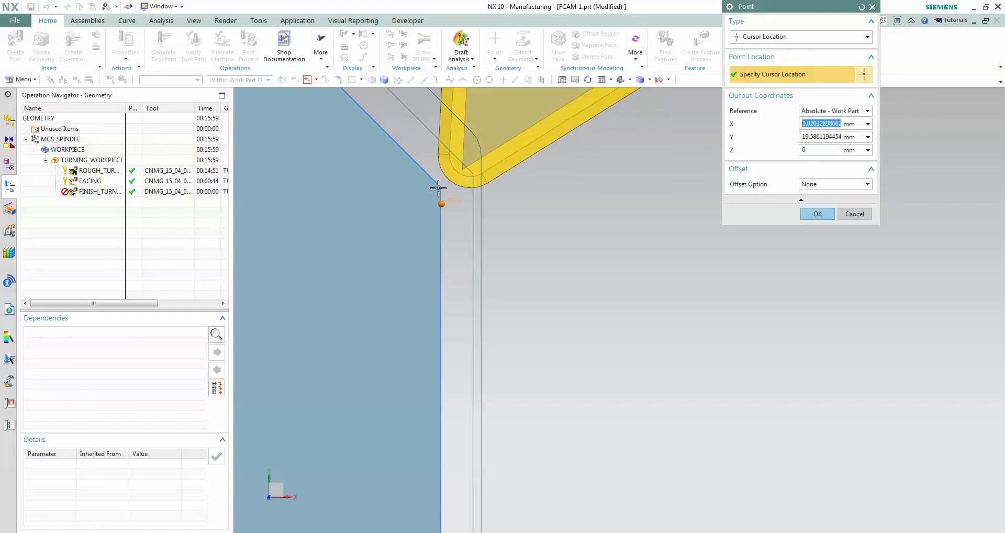
click(815, 36)
click(759, 49)
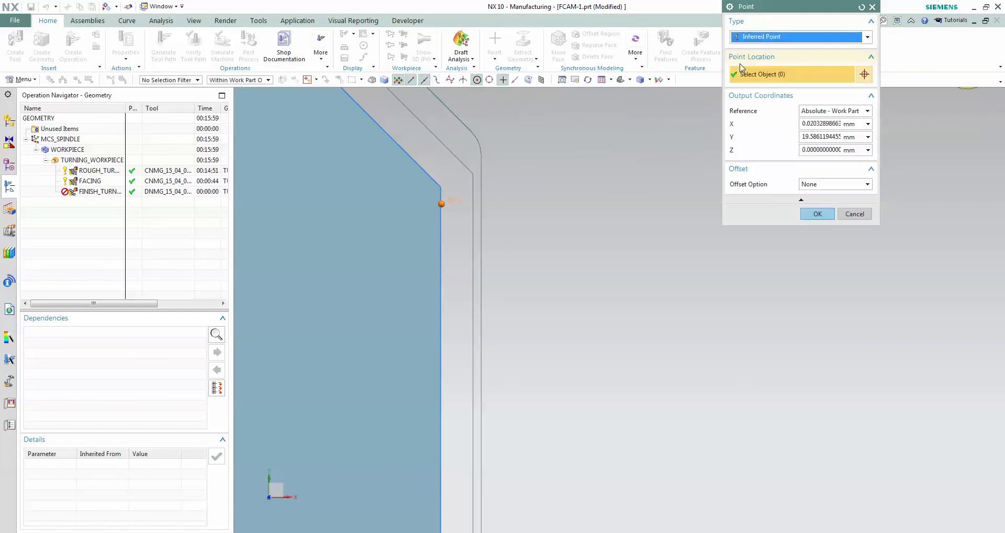
click(441, 187)
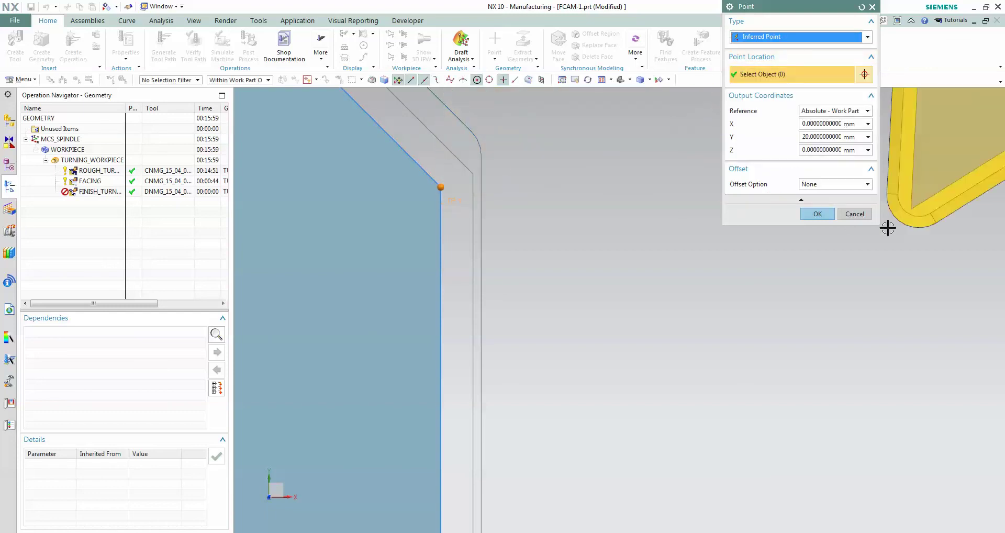
click(818, 214)
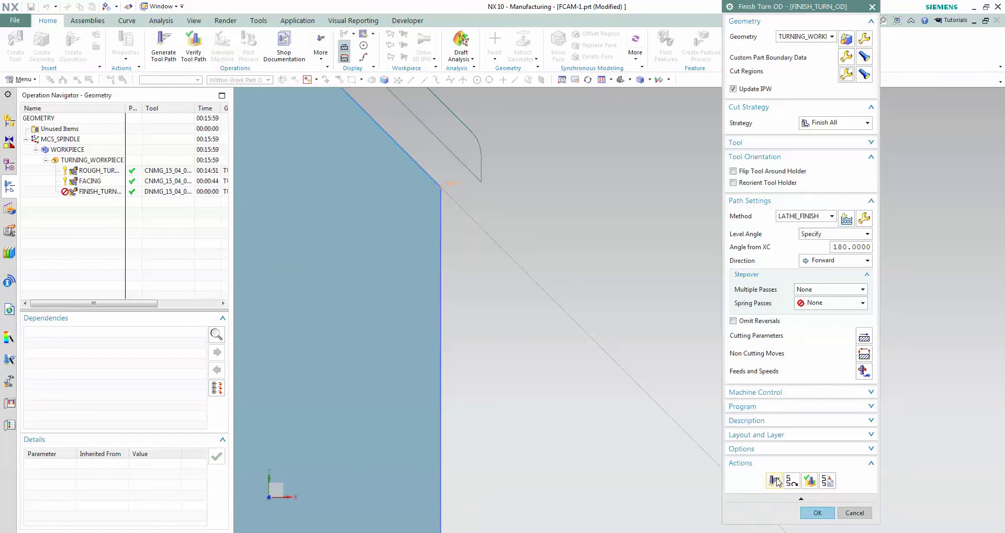
Step: Generate the trimmed FINISH_TURN_OD toolpath and accept the Finish Turn OD operation
click(776, 480)
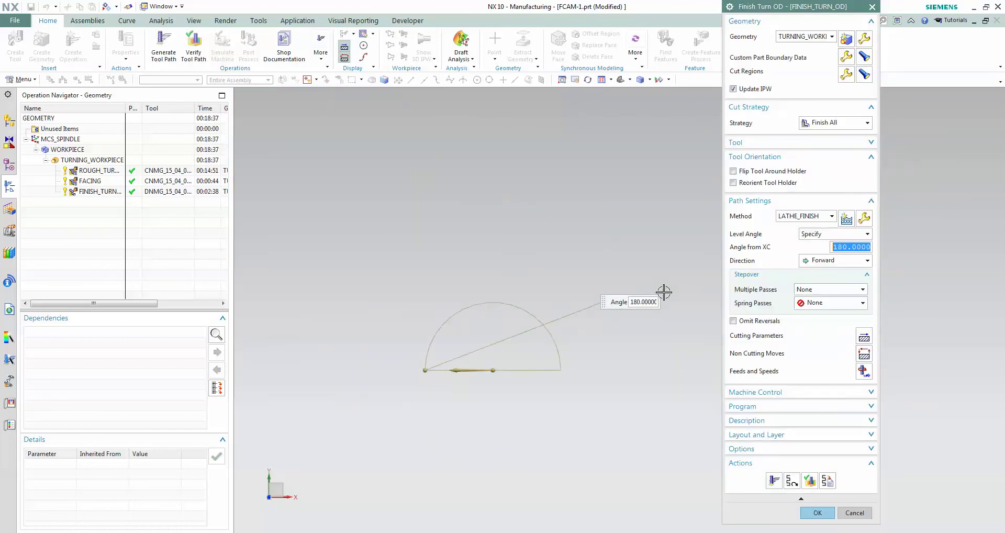
scroll(659, 277, down, 2)
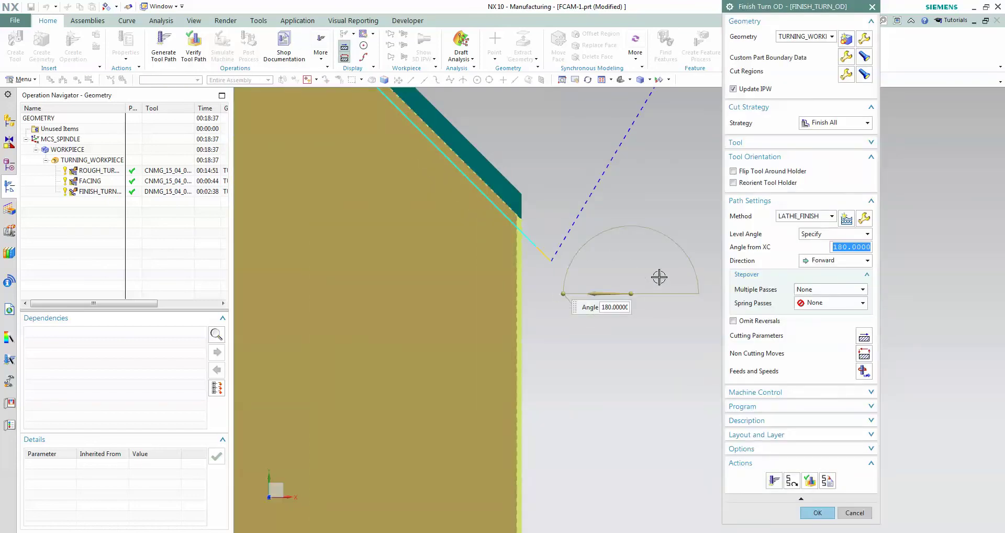
scroll(660, 277, down, 1)
scroll(660, 278, down, 1)
scroll(662, 278, down, 1)
scroll(662, 277, down, 1)
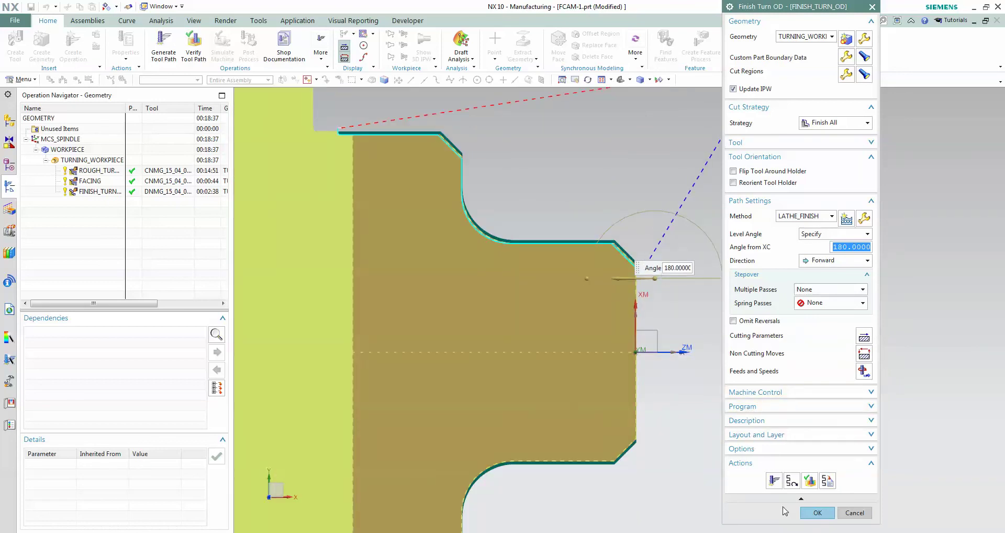
click(818, 512)
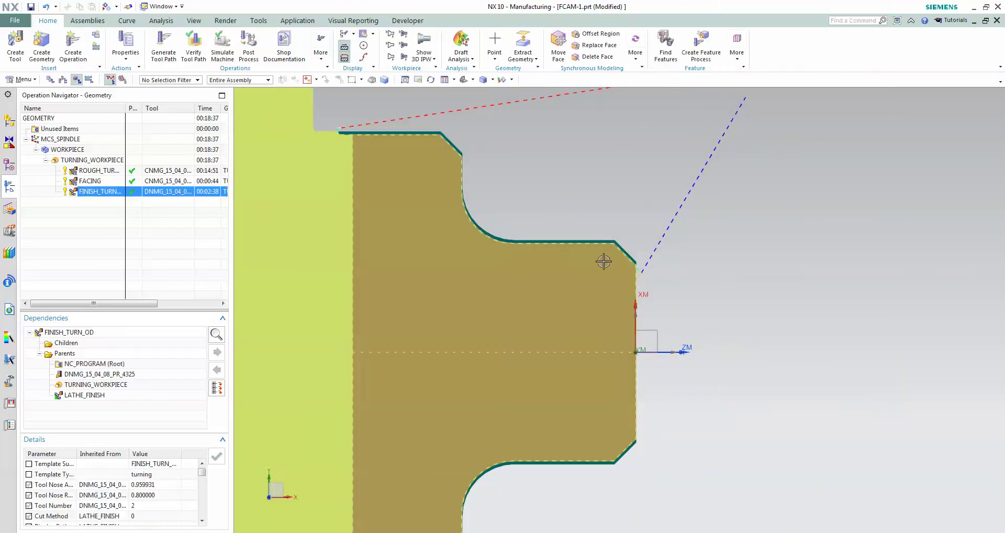
Step: Adjust the view zoom and display the FACING operation's toolpath
scroll(605, 262, up, 3)
scroll(605, 262, down, 1)
scroll(605, 263, down, 1)
scroll(605, 262, down, 1)
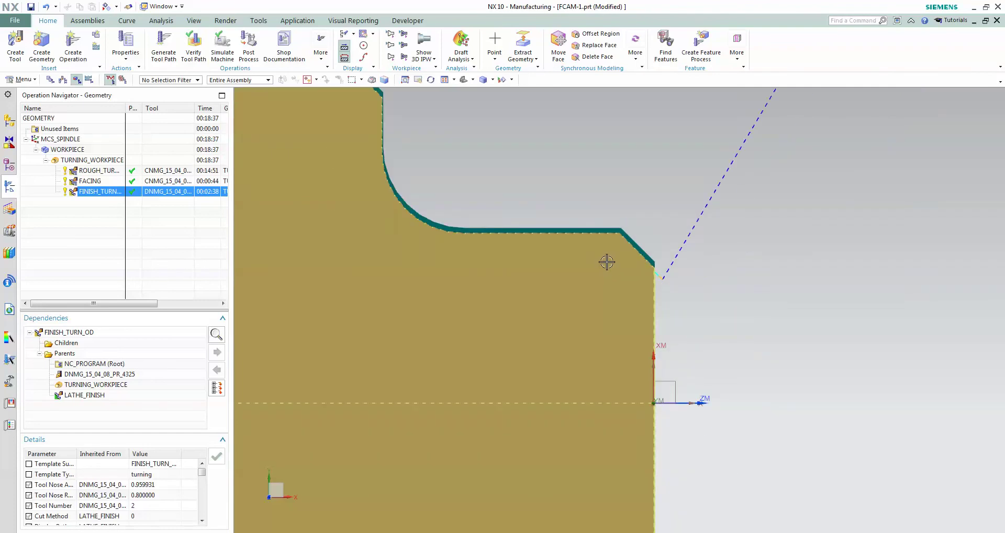
scroll(608, 262, down, 2)
scroll(643, 254, up, 1)
scroll(644, 254, up, 1)
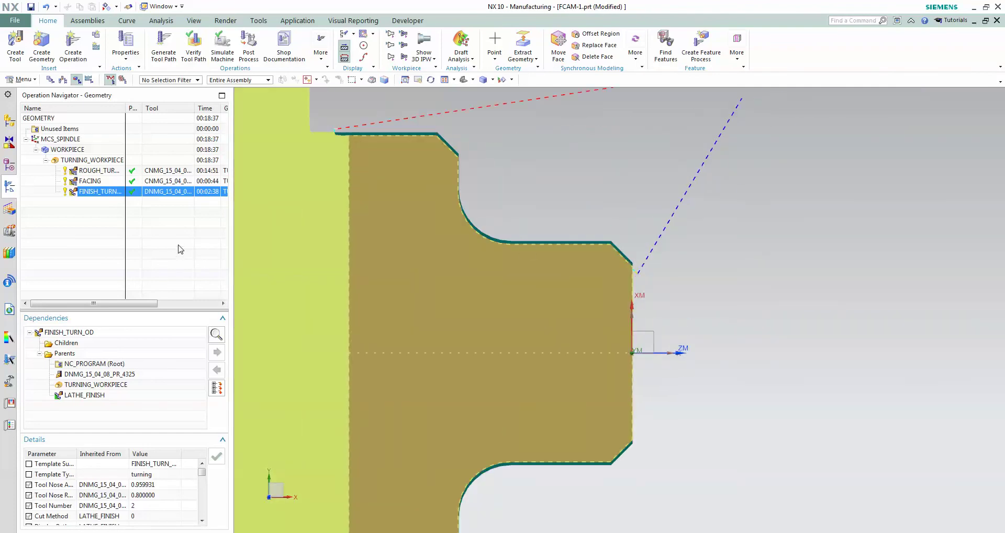
click(114, 182)
Step: Display the FINISH_TURN_OD, FACING and ROUGH_TURN_OD toolpaths in turn to compare them
right_click(113, 186)
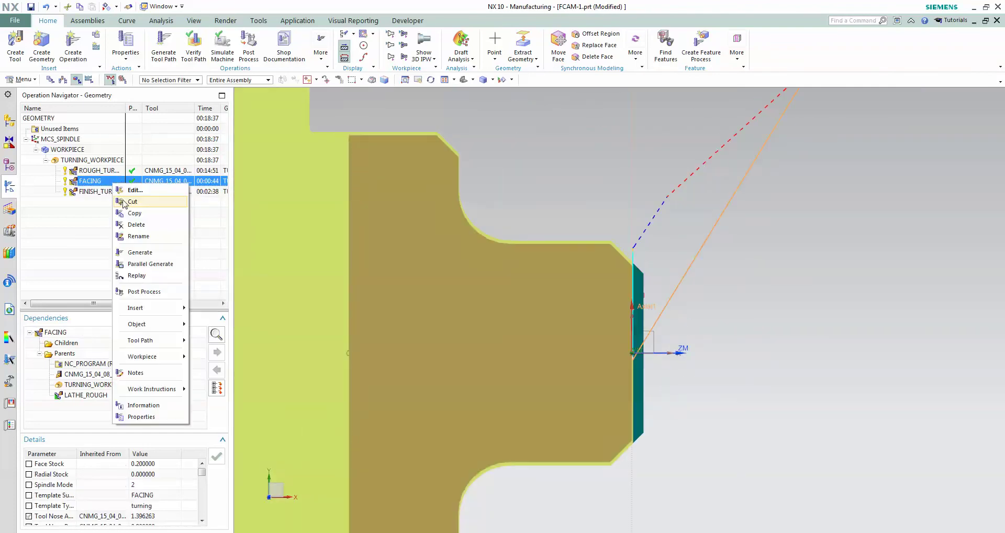
click(99, 222)
click(97, 191)
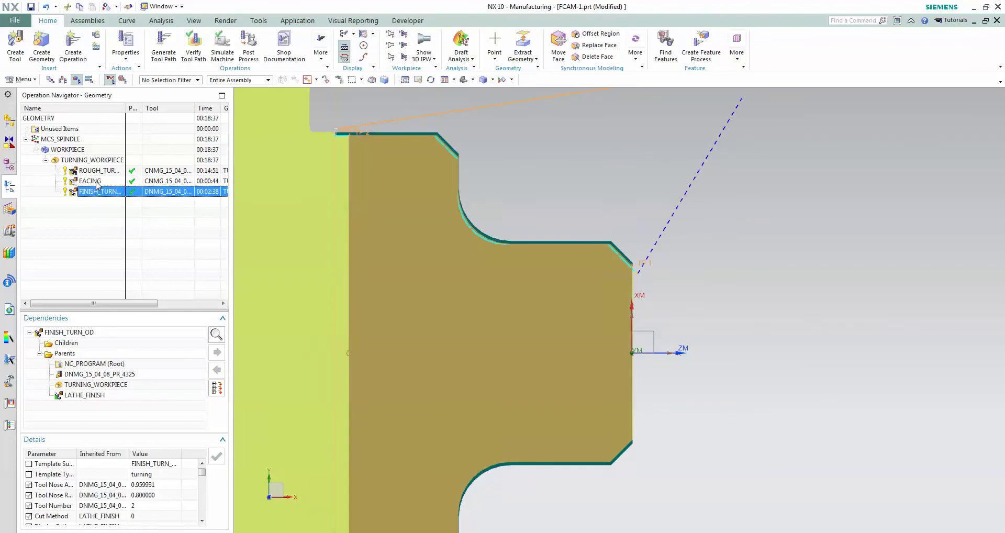
click(101, 178)
click(103, 171)
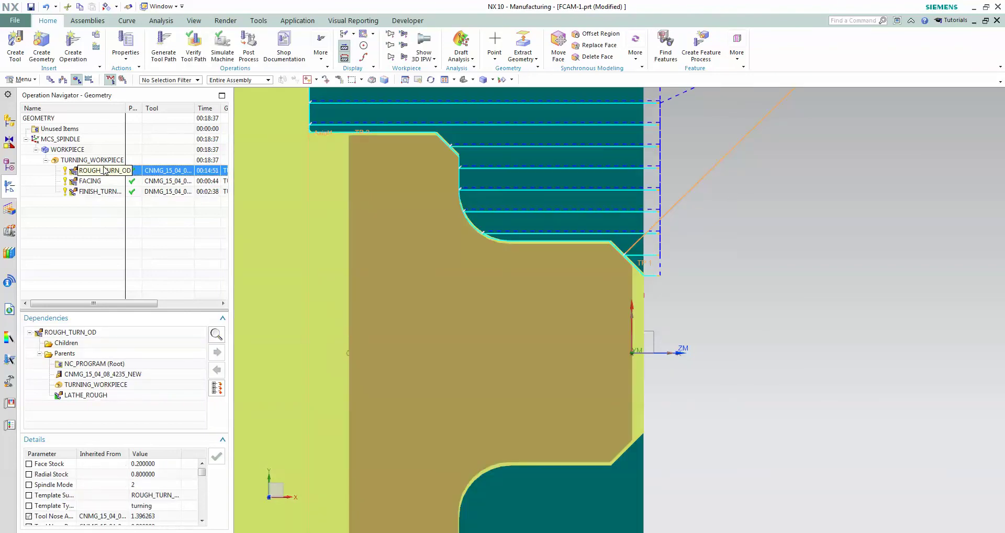